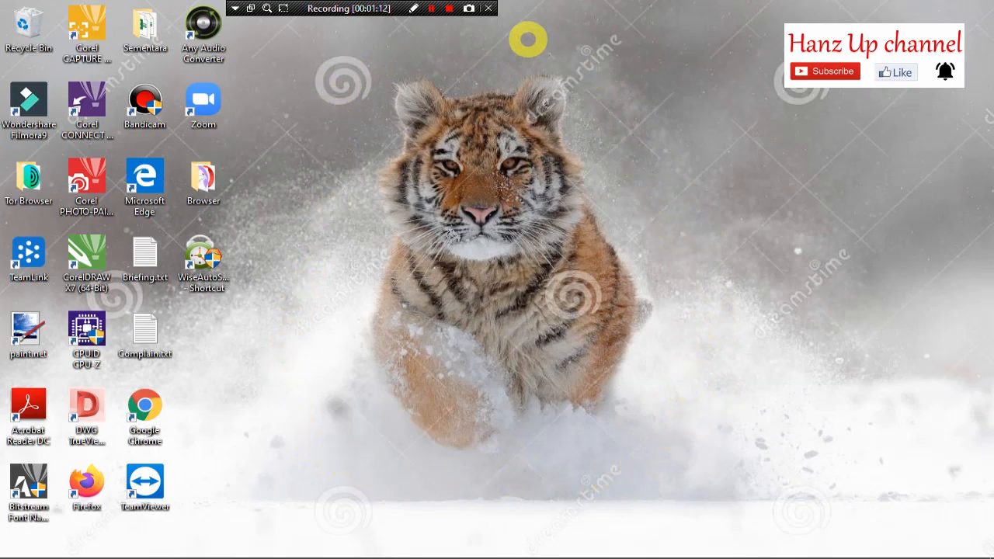
# Step: Switch to the online shop workbook in Excel and examine the customer list on the Customer sheet
pyautogui.moveTo(381, 547)
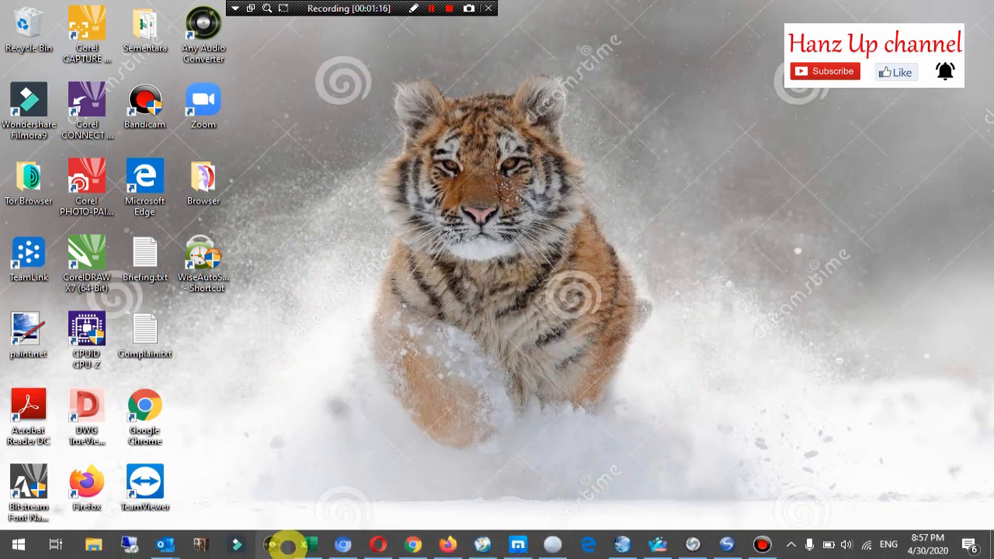
pyautogui.click(306, 546)
pyautogui.click(335, 275)
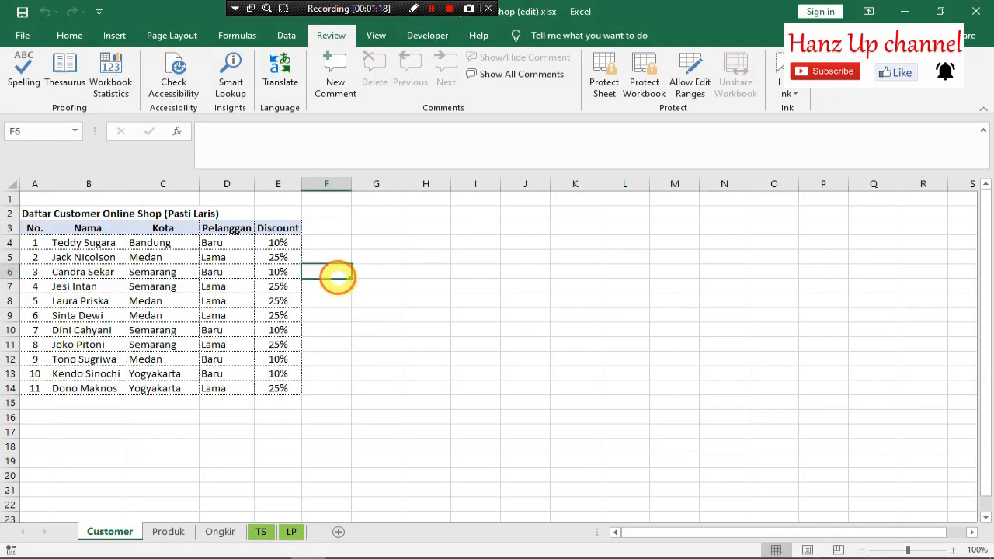
pyautogui.click(348, 228)
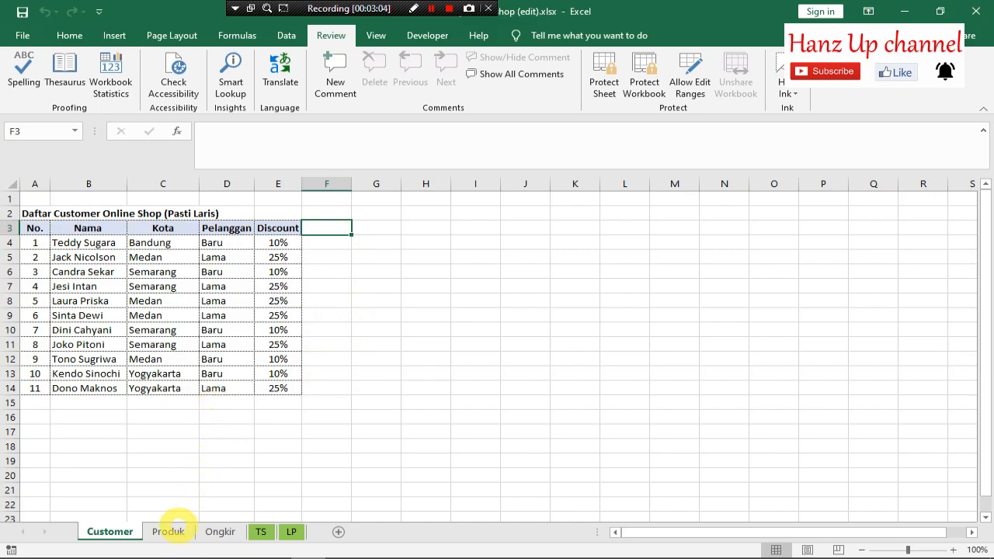
# Step: Examine the product list on the Produk sheet, including colour, intended user, model, weight and unit price
pyautogui.click(172, 532)
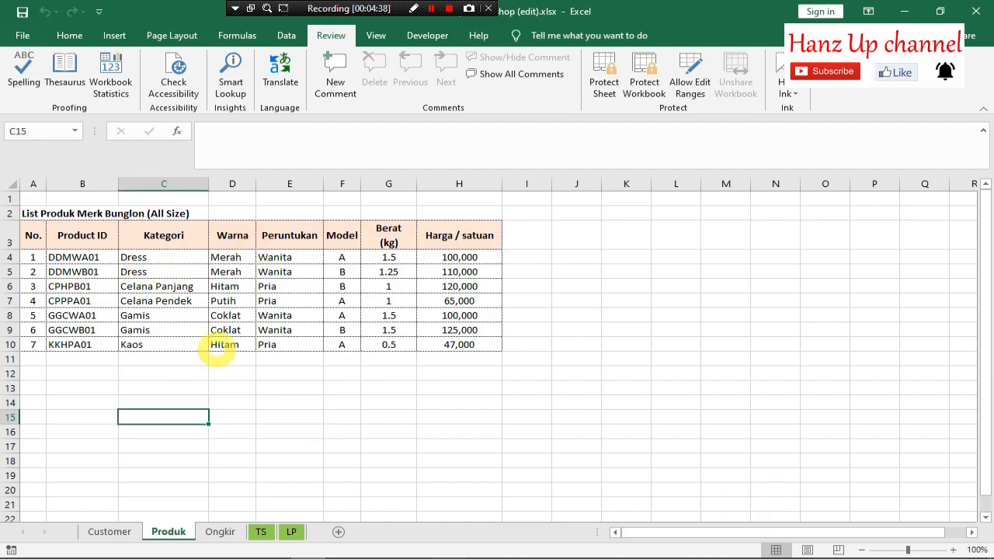
pyautogui.click(237, 242)
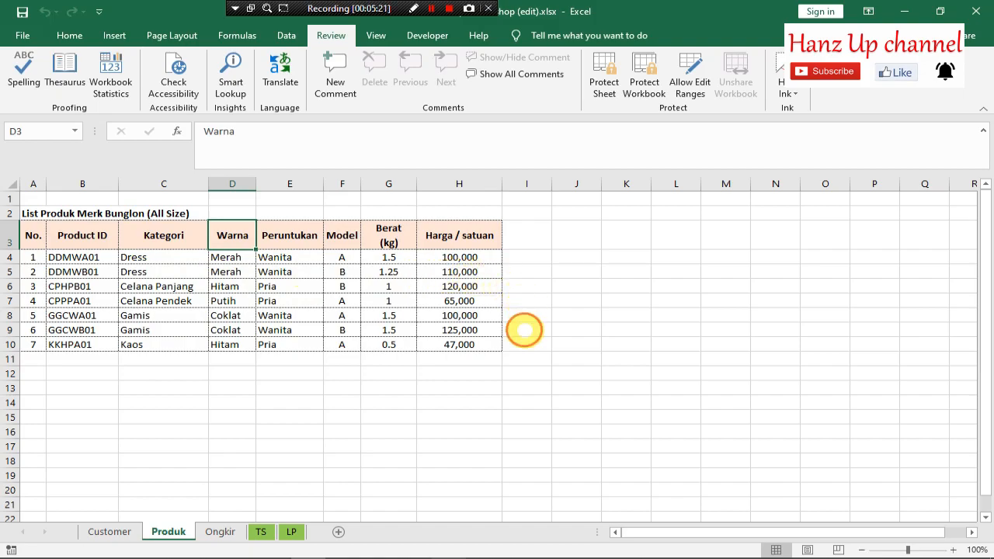
pyautogui.click(525, 330)
pyautogui.click(524, 289)
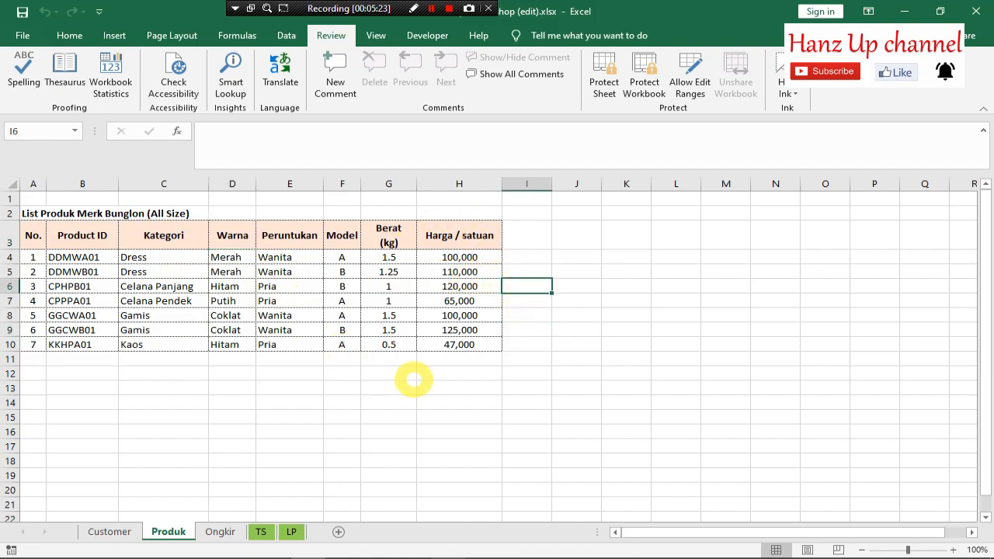
pyautogui.click(221, 392)
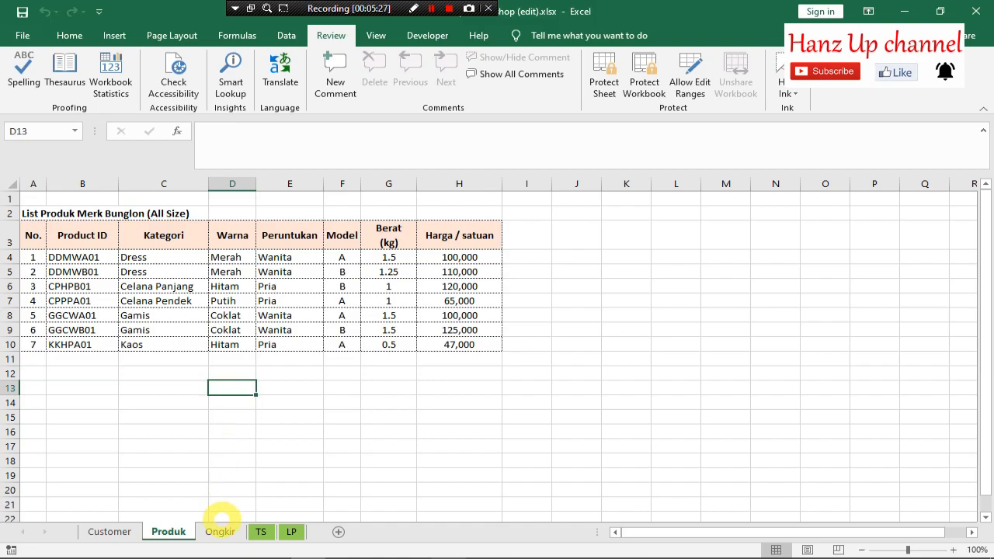
# Step: On the Ongkir sheet, change the heading of the first shipping-cost column (cell B3) to Kota
pyautogui.click(221, 532)
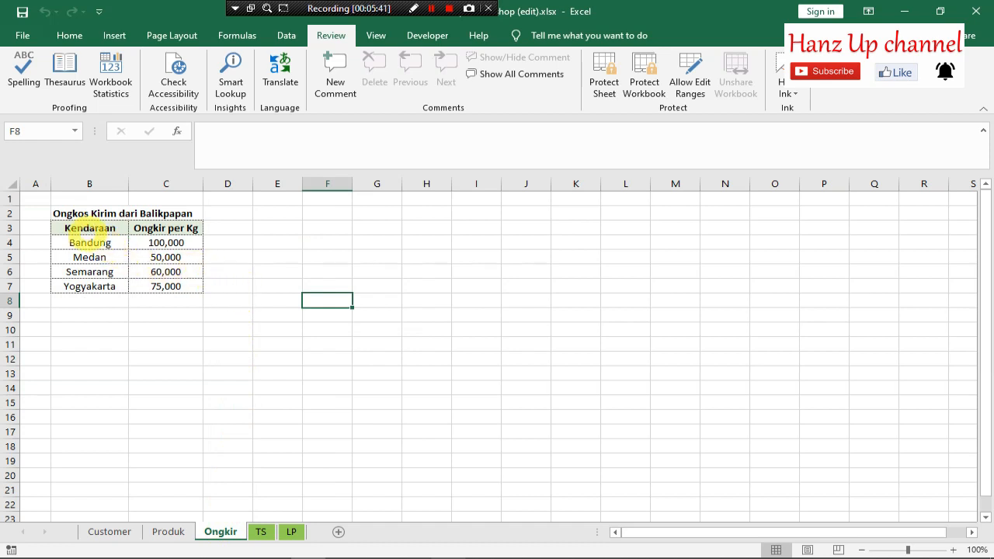
pyautogui.click(86, 228)
pyautogui.write('Kotak')
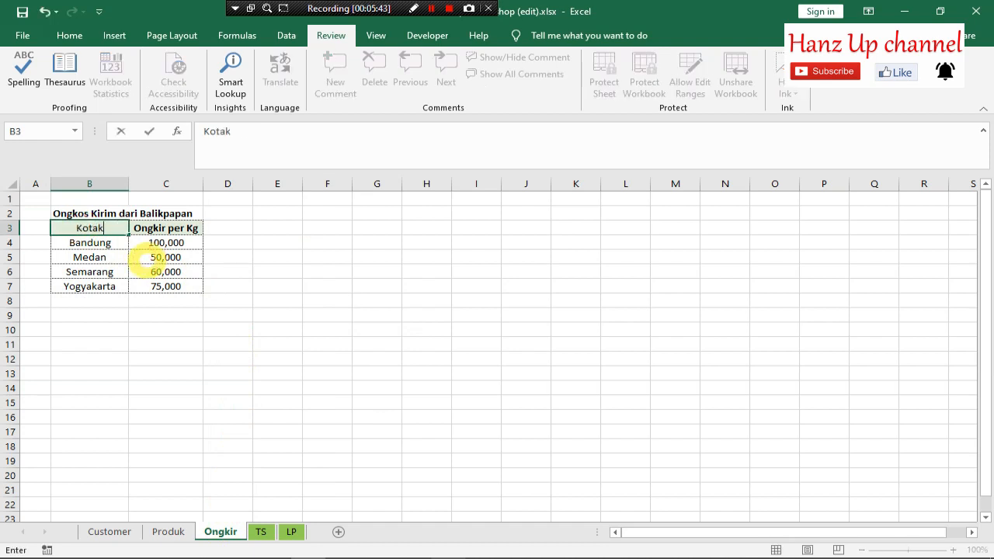
pyautogui.press('BackSpace')
pyautogui.press('Return')
pyautogui.press('Up')
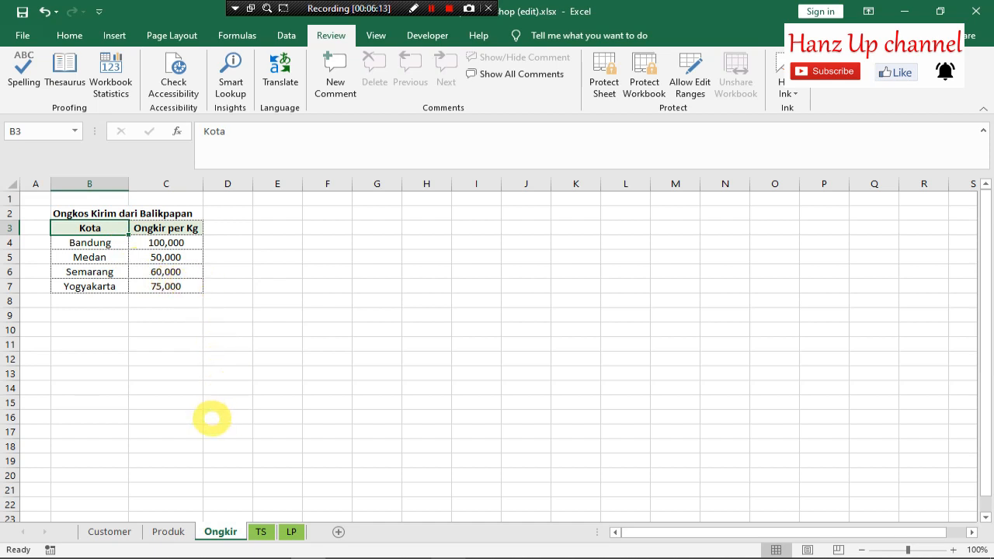
# Step: Review the Customer, Produk and Ongkir reference tables once more in sequence
pyautogui.click(126, 530)
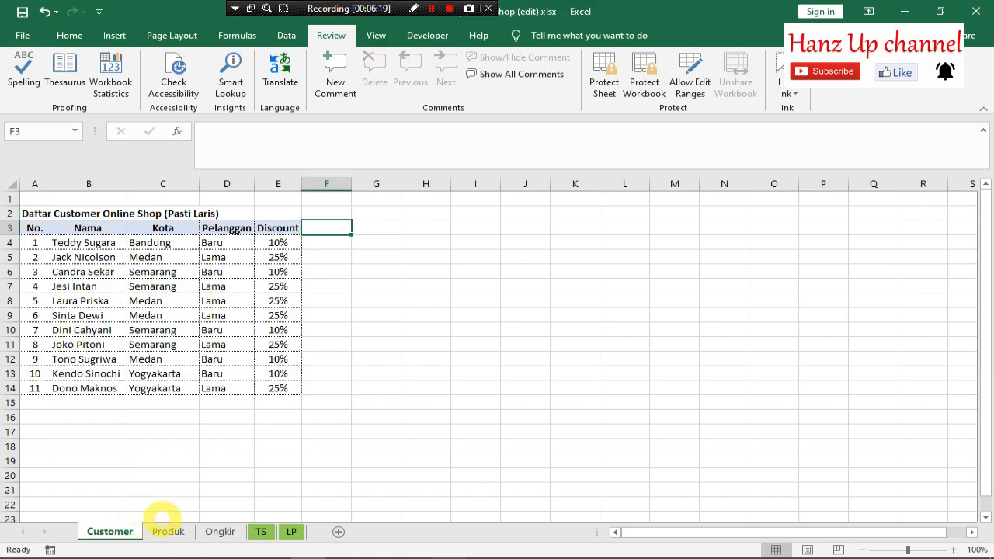
pyautogui.click(167, 519)
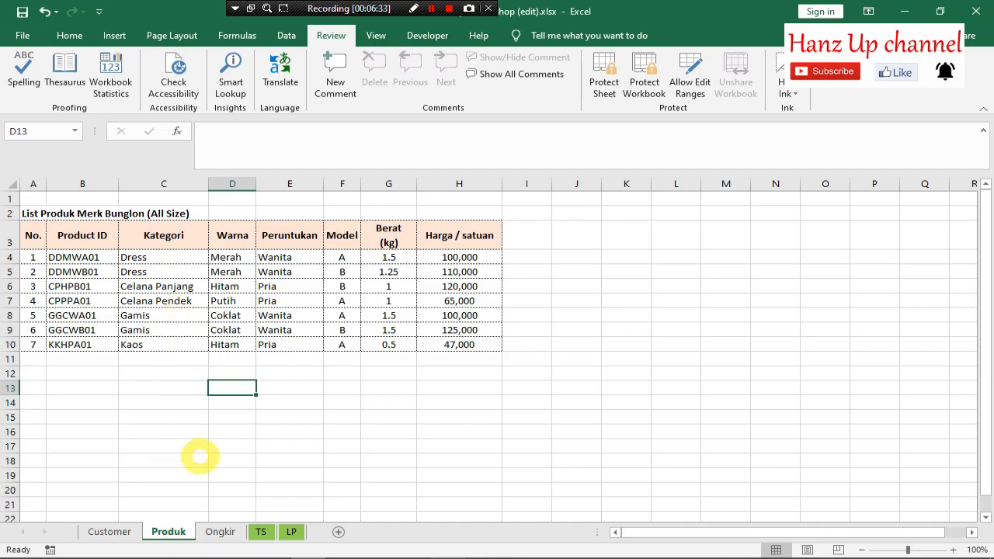
pyautogui.click(220, 531)
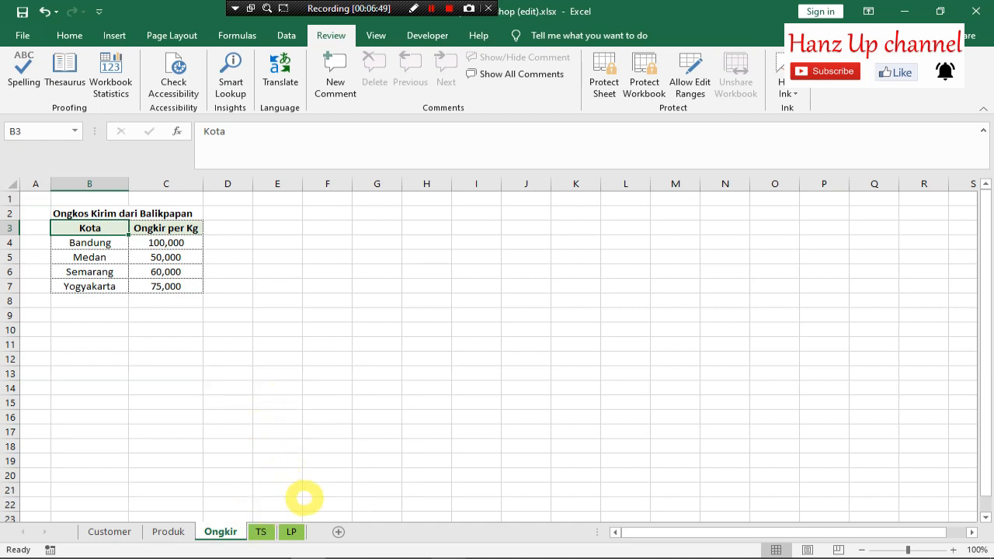
pyautogui.click(319, 374)
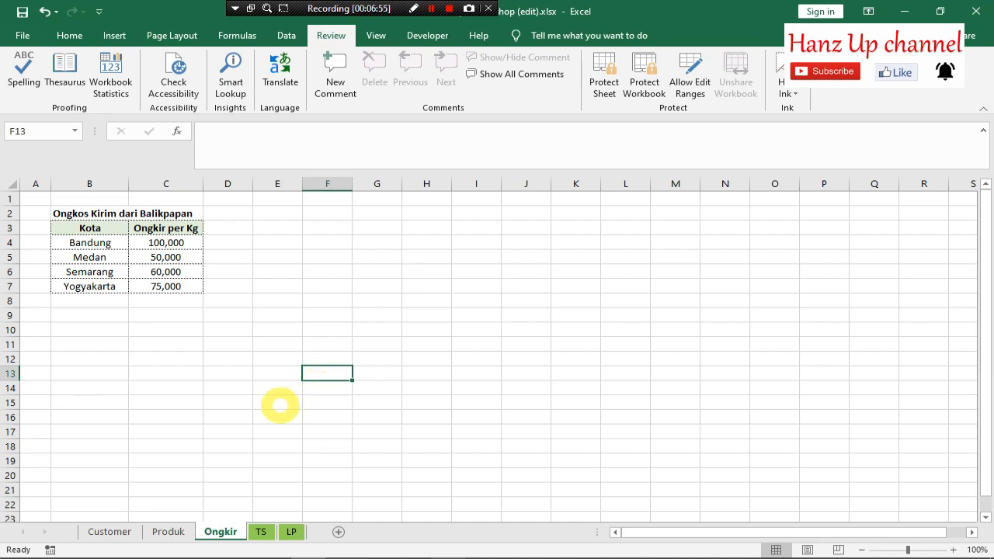
pyautogui.click(198, 446)
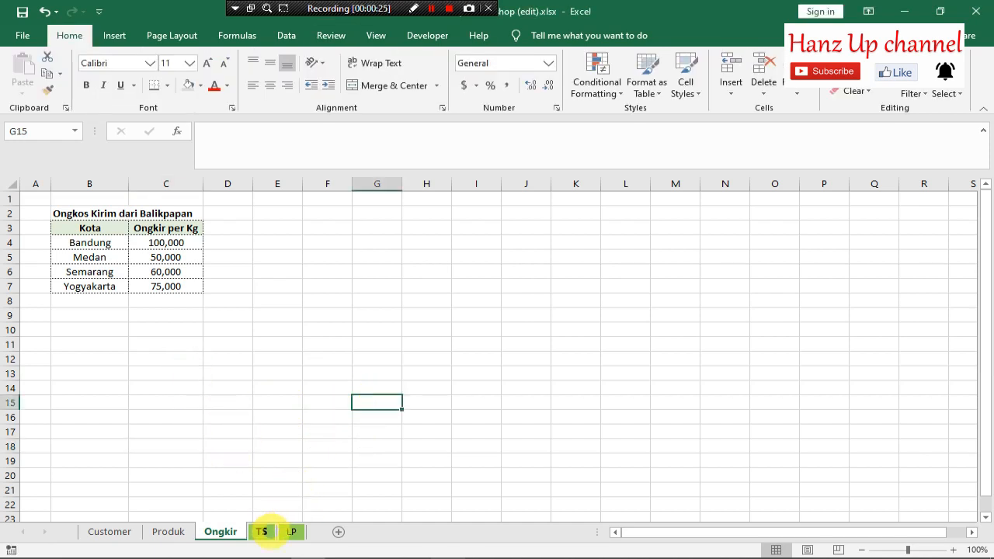
# Step: Compare the order list on the TS sheet with the ordering customer's record on the Customer sheet
pyautogui.click(263, 529)
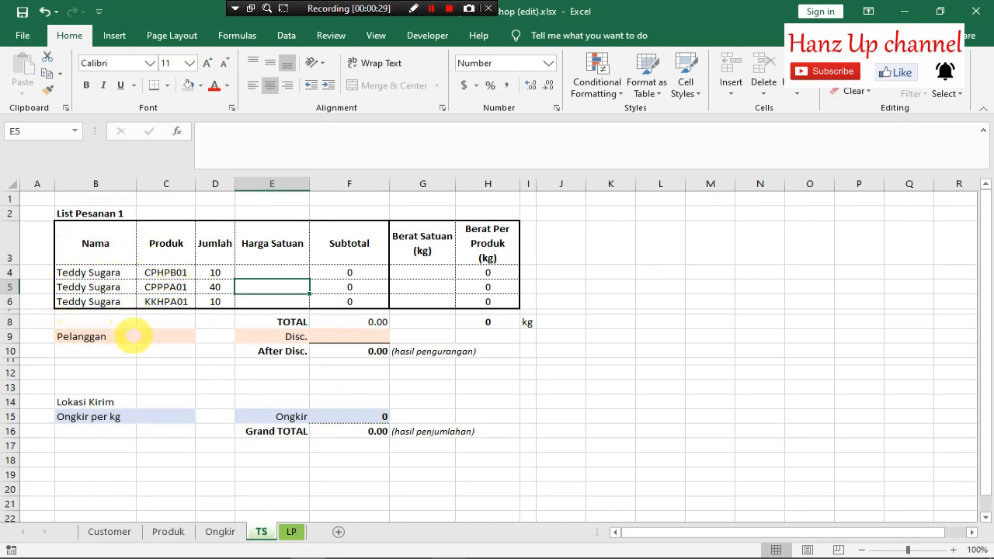
pyautogui.click(118, 531)
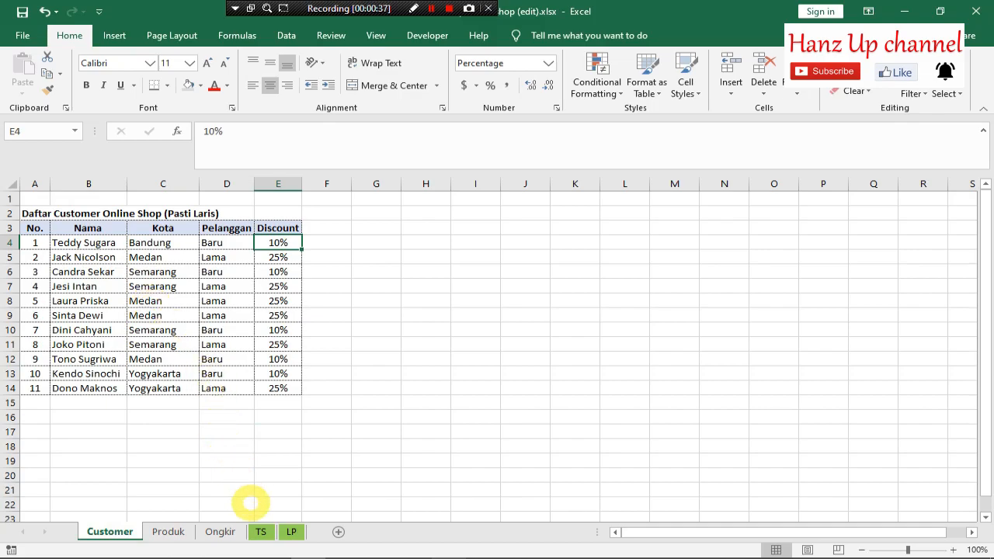
pyautogui.click(261, 532)
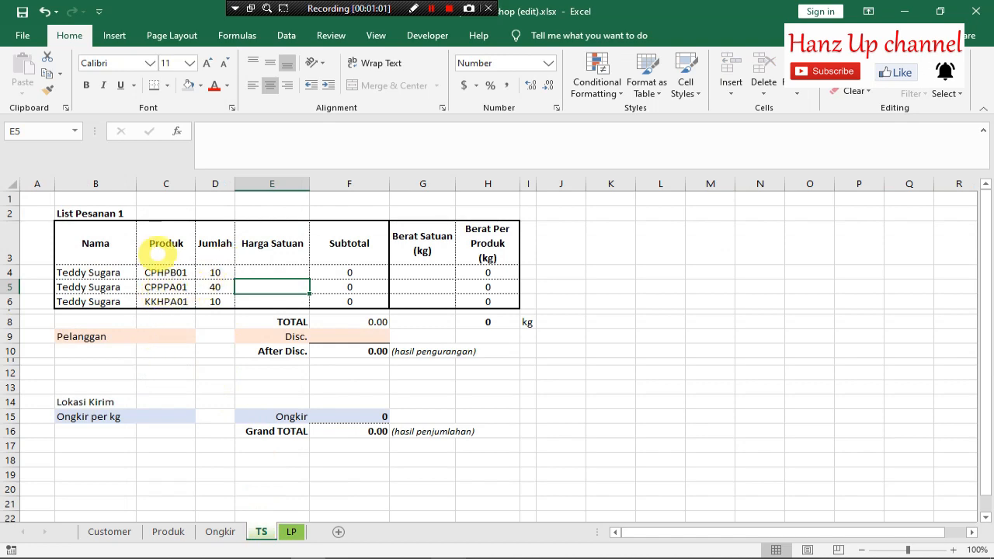
# Step: Look up the first ordered product, CPHPB01, on the Produk sheet and check its colour, intended user and model
pyautogui.click(156, 258)
pyautogui.click(160, 273)
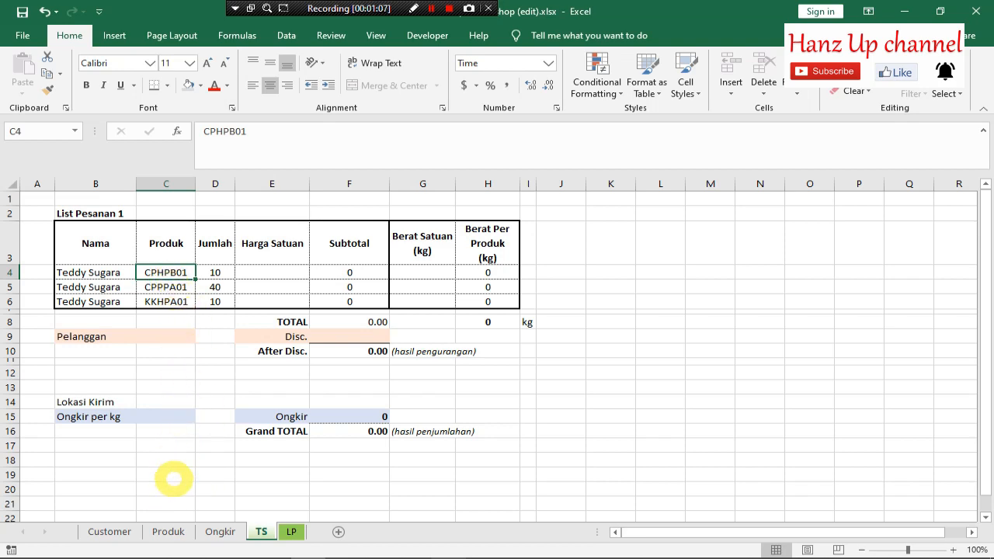
pyautogui.click(168, 531)
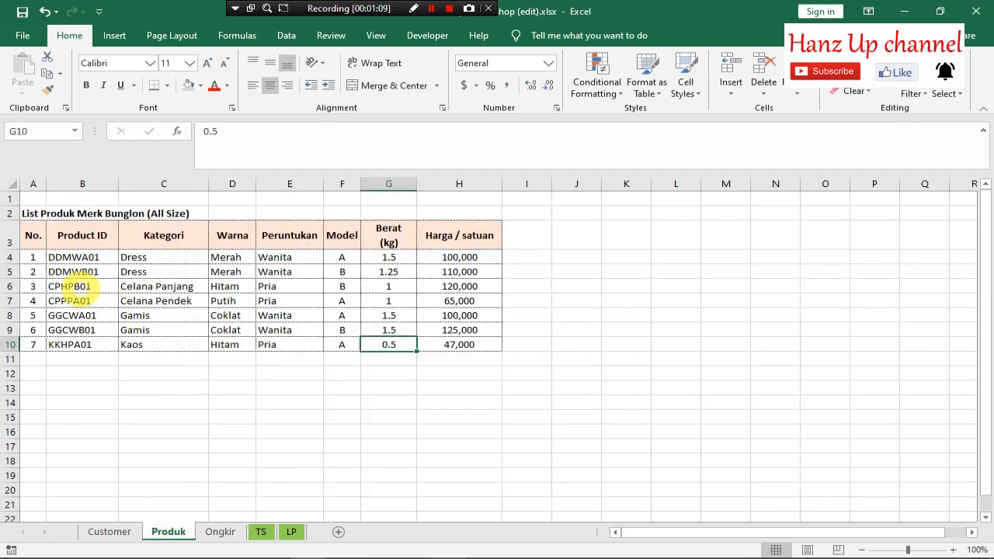
pyautogui.click(73, 286)
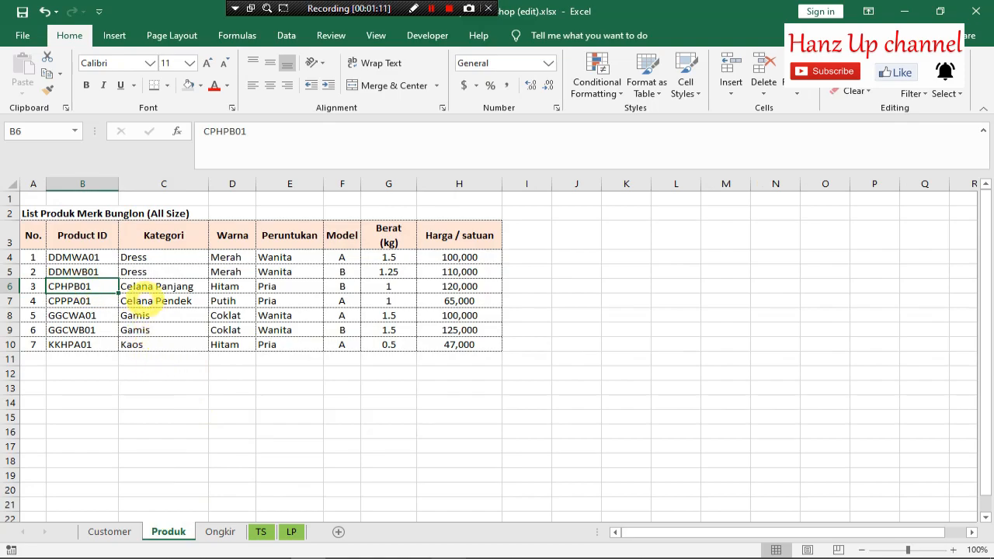
pyautogui.click(230, 286)
pyautogui.click(268, 287)
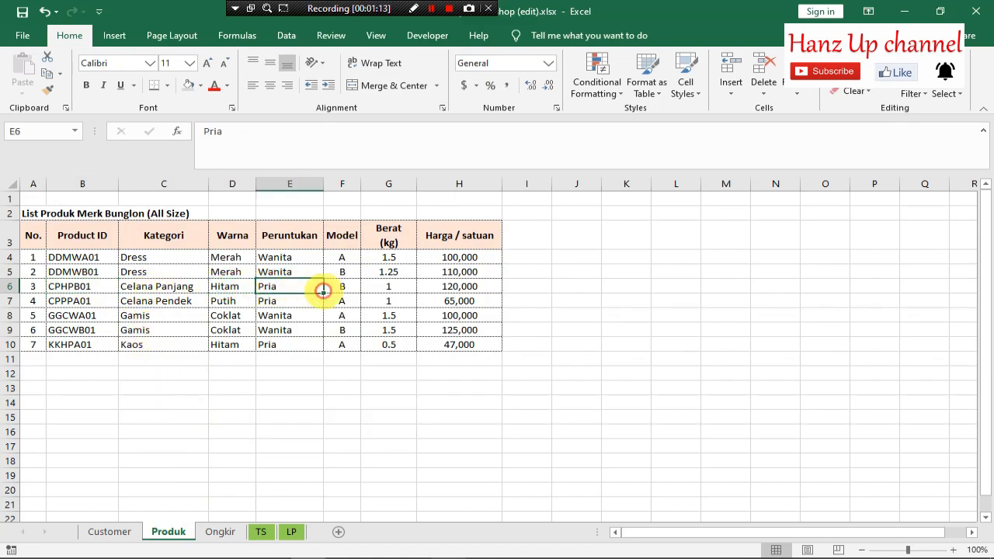
pyautogui.click(342, 287)
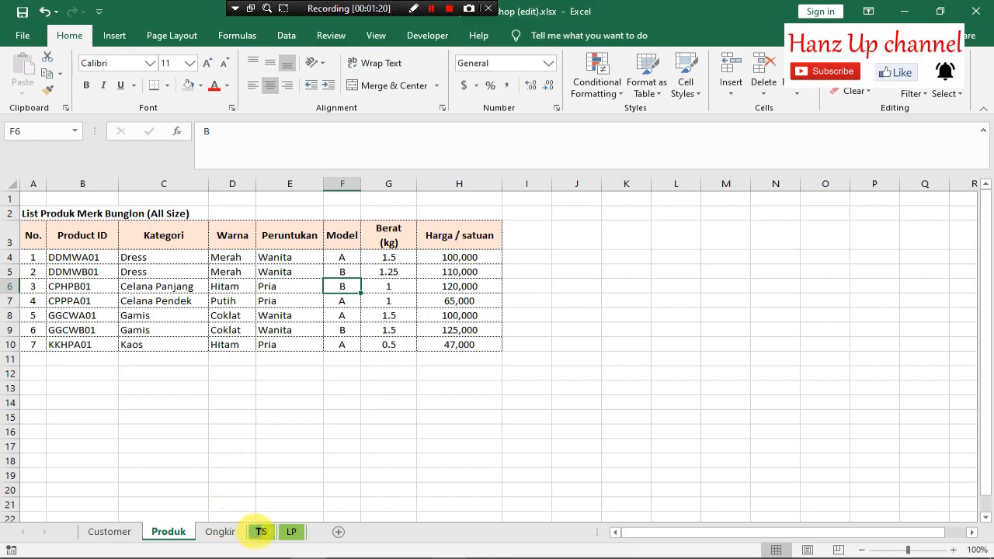
# Step: Look up the second ordered product on the TS sheet, CPPPA01, in the product list on the Produk sheet
pyautogui.click(261, 531)
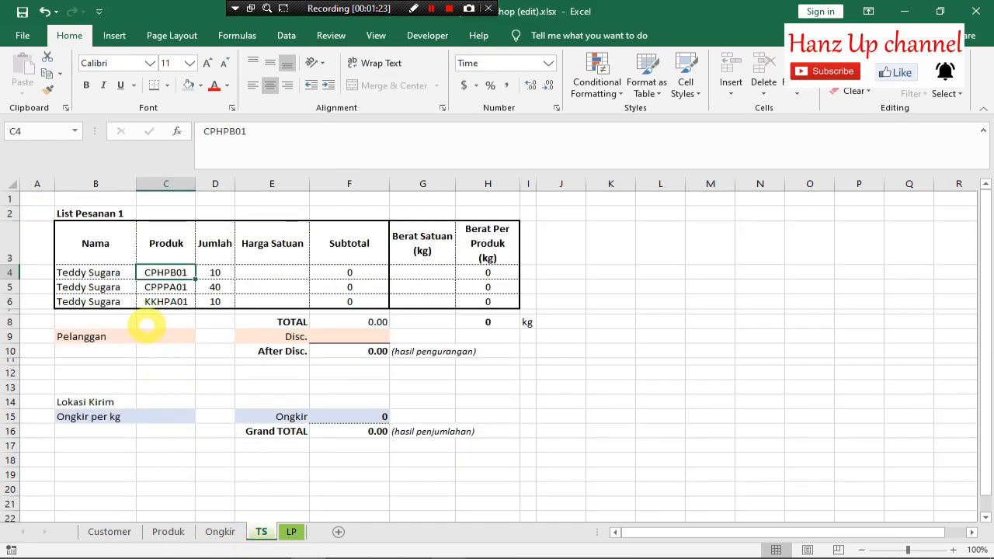
pyautogui.click(98, 287)
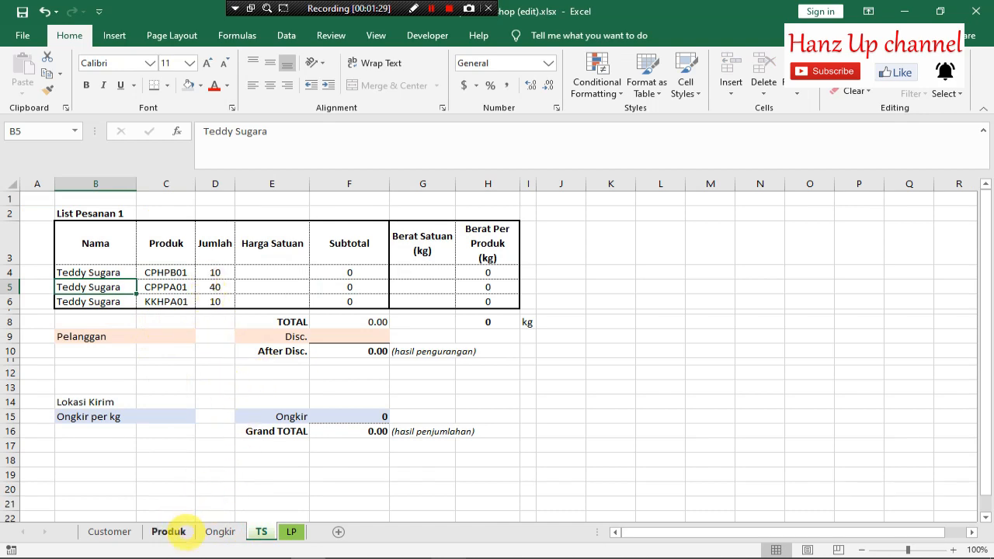
pyautogui.click(180, 531)
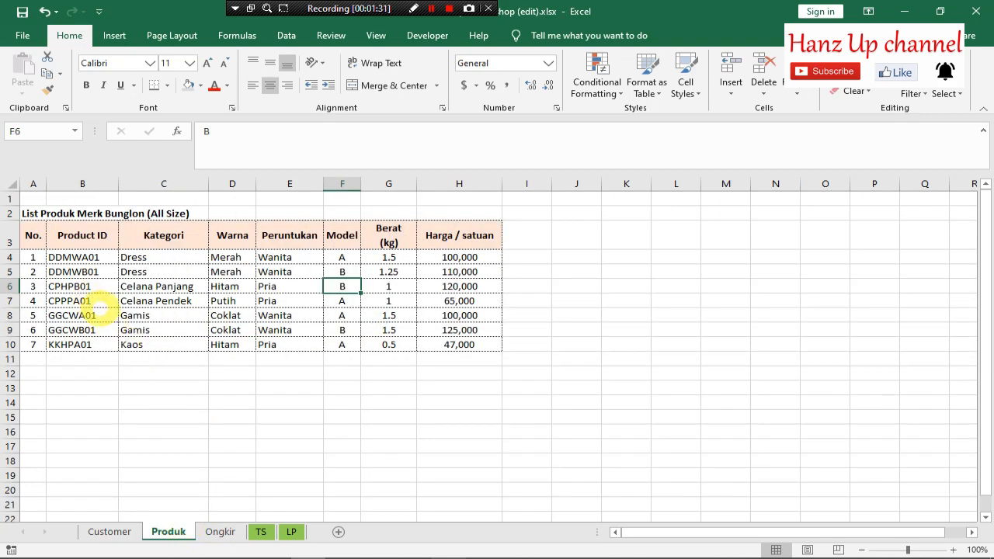
pyautogui.click(85, 301)
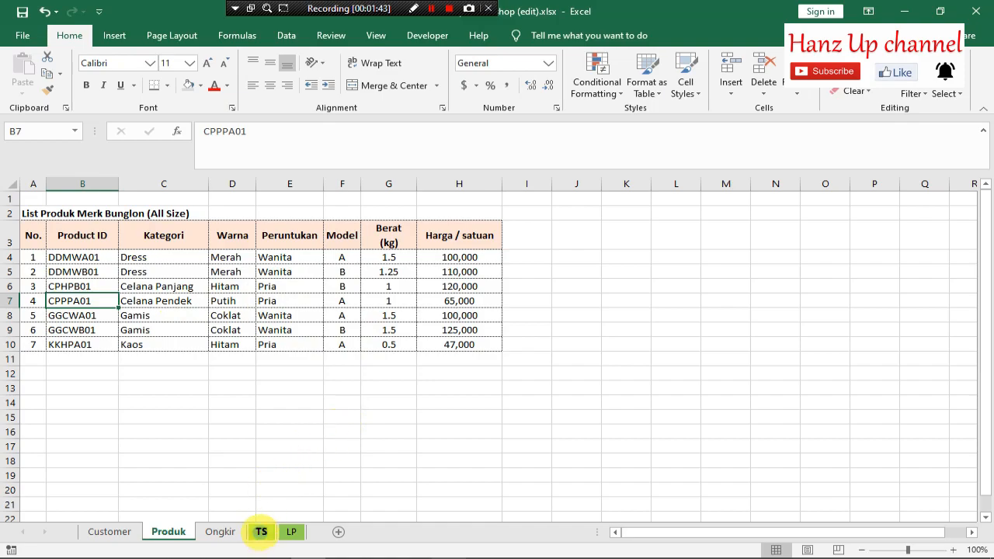
# Step: Look up the third ordered product, KKHPA01, on the Produk sheet, and return to the order table on the TS sheet
pyautogui.click(261, 531)
pyautogui.click(163, 302)
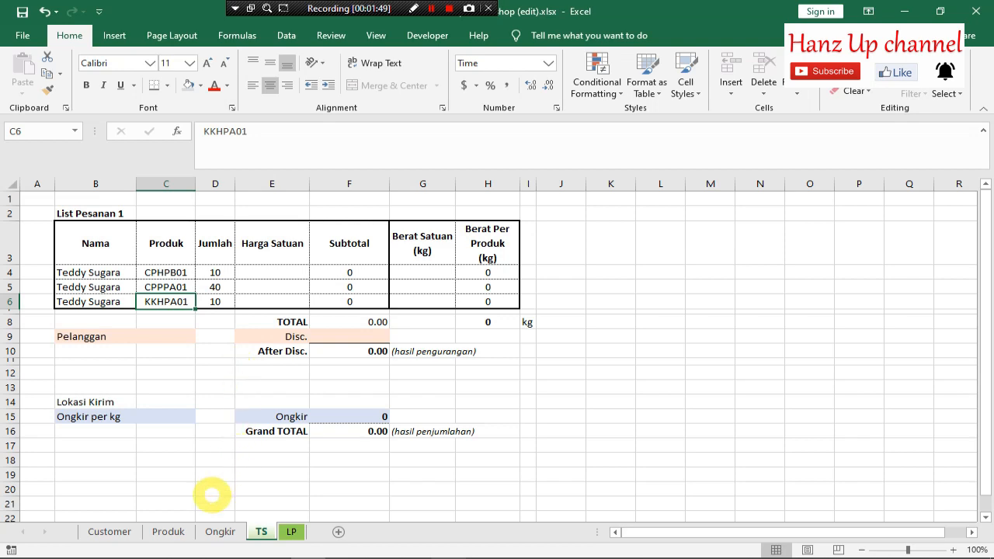
pyautogui.click(171, 531)
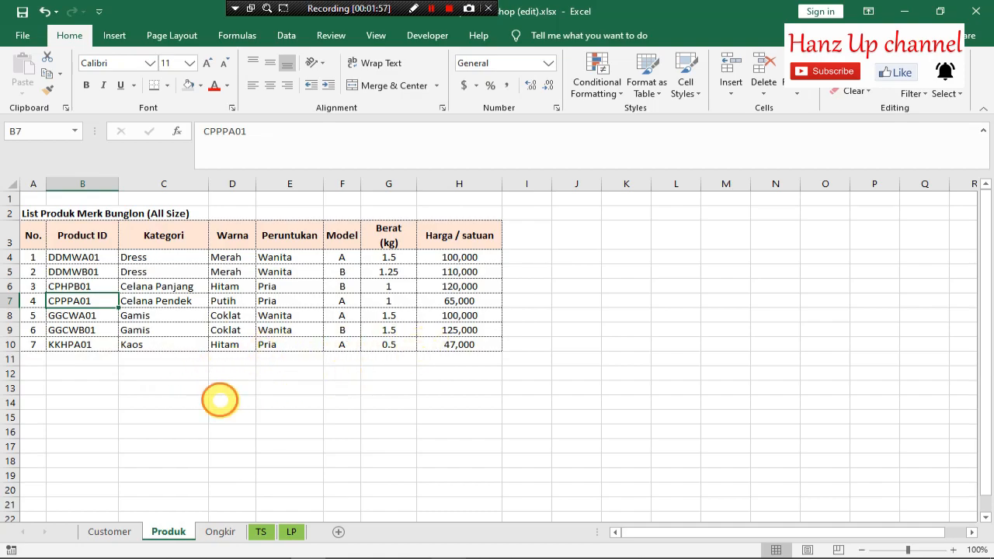
pyautogui.click(220, 400)
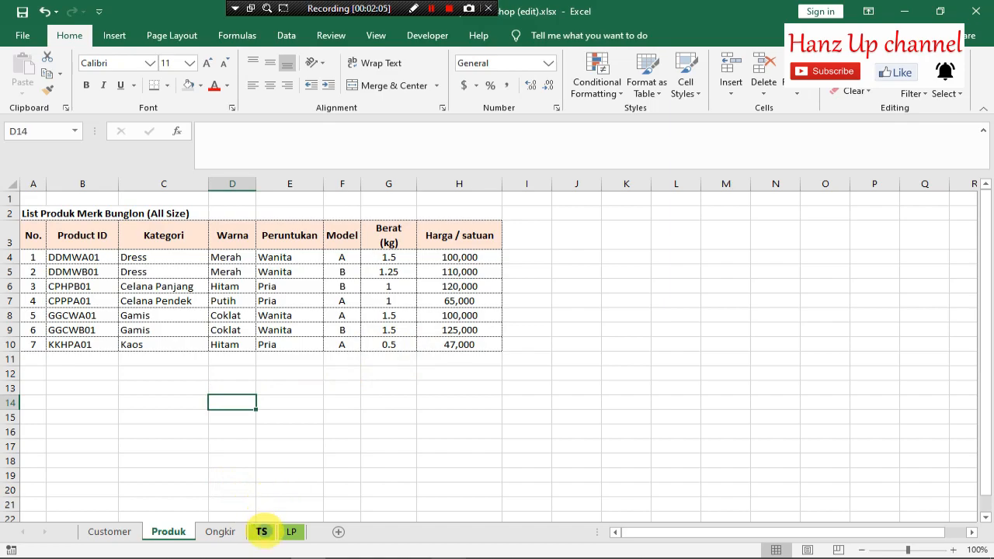
pyautogui.click(261, 532)
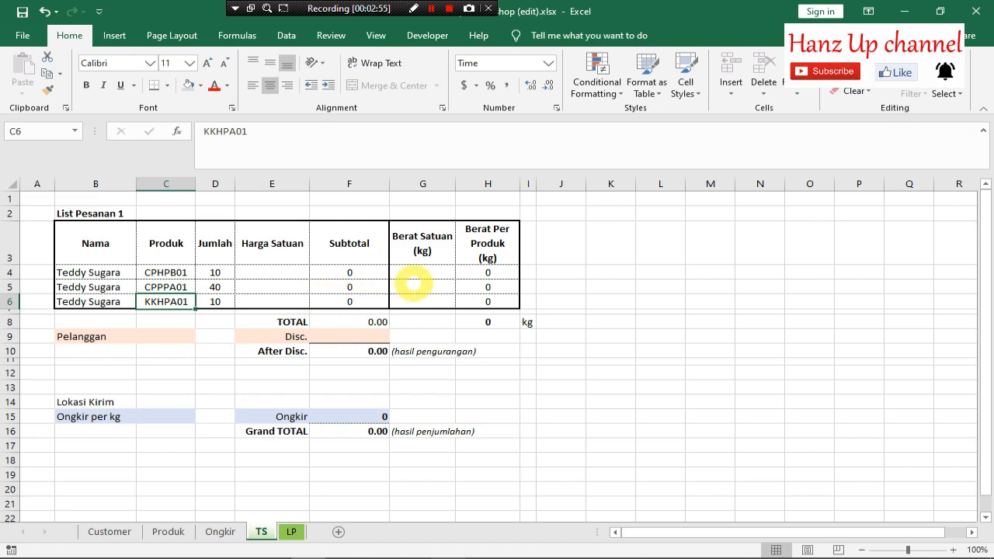
pyautogui.click(656, 271)
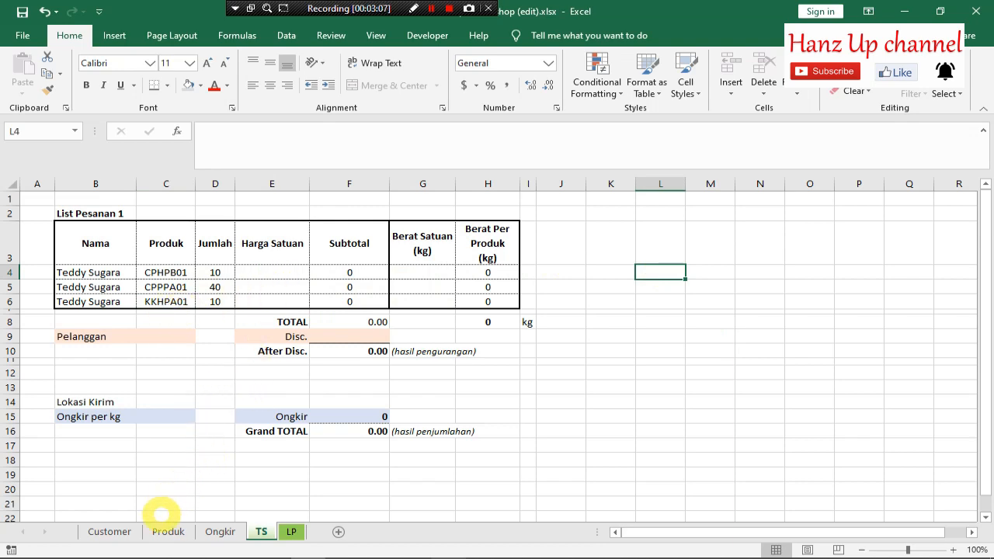
# Step: Copy the unit price of CPHPB01 from the Produk sheet into cell L4 of the TS sheet as a value only
pyautogui.click(167, 531)
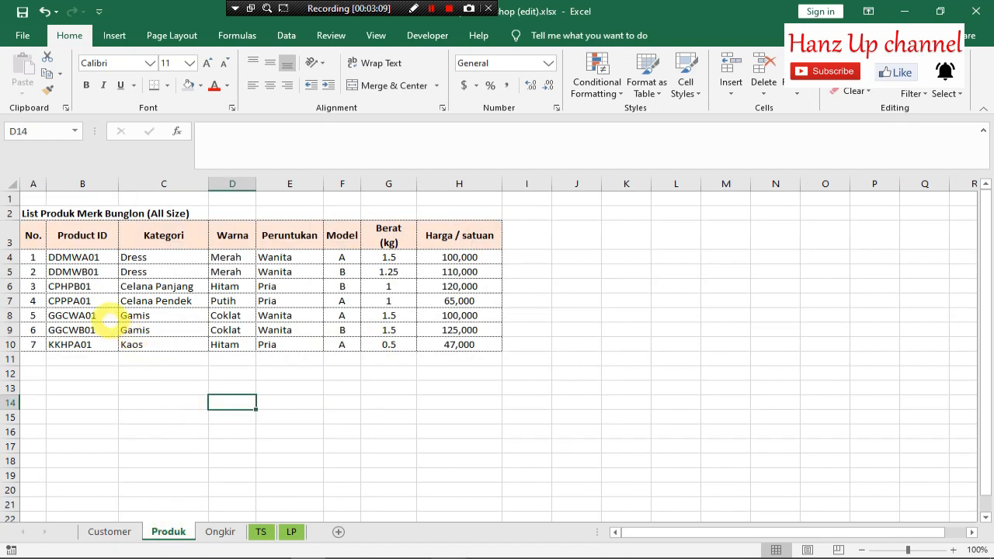
pyautogui.click(433, 286)
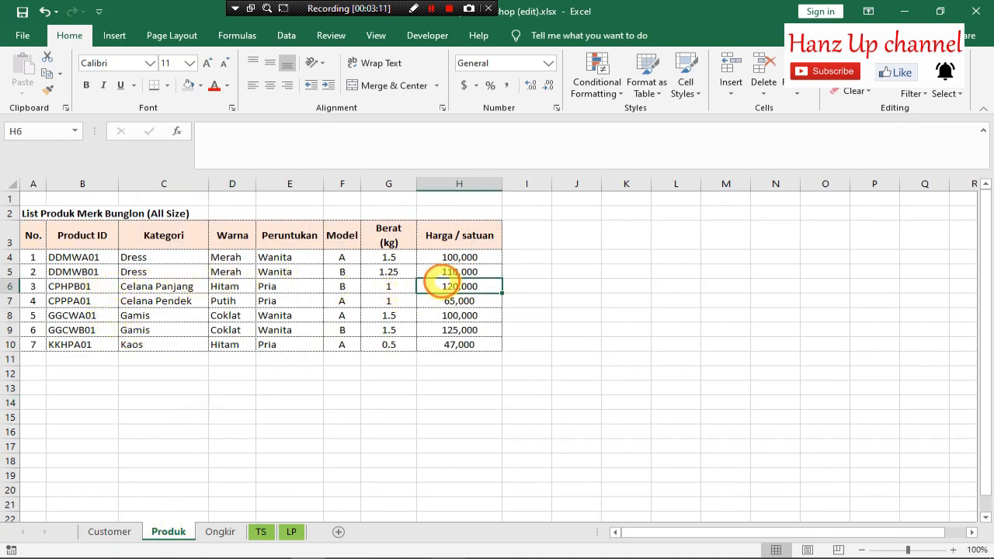
pyautogui.hotkey('ctrl', 'c')
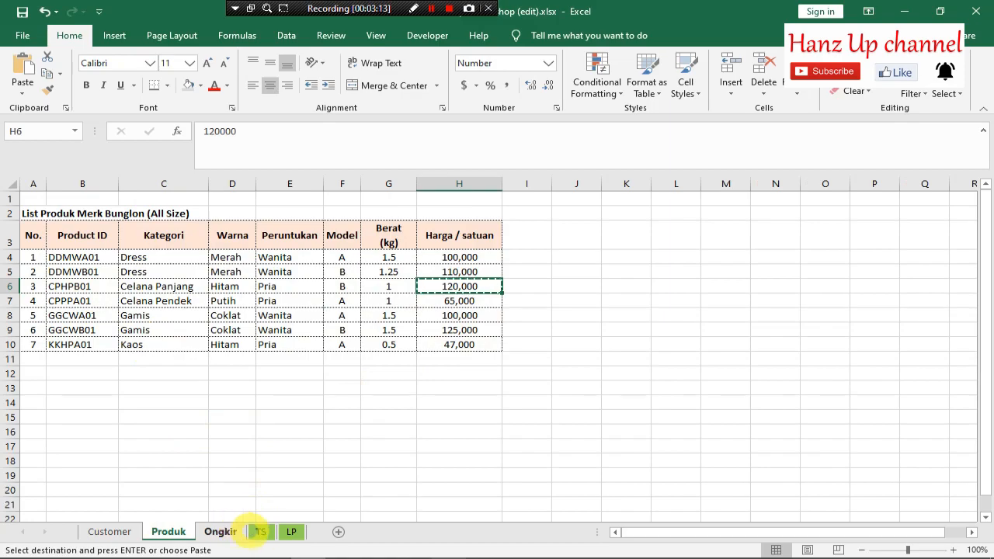
pyautogui.click(261, 532)
pyautogui.rightClick(660, 271)
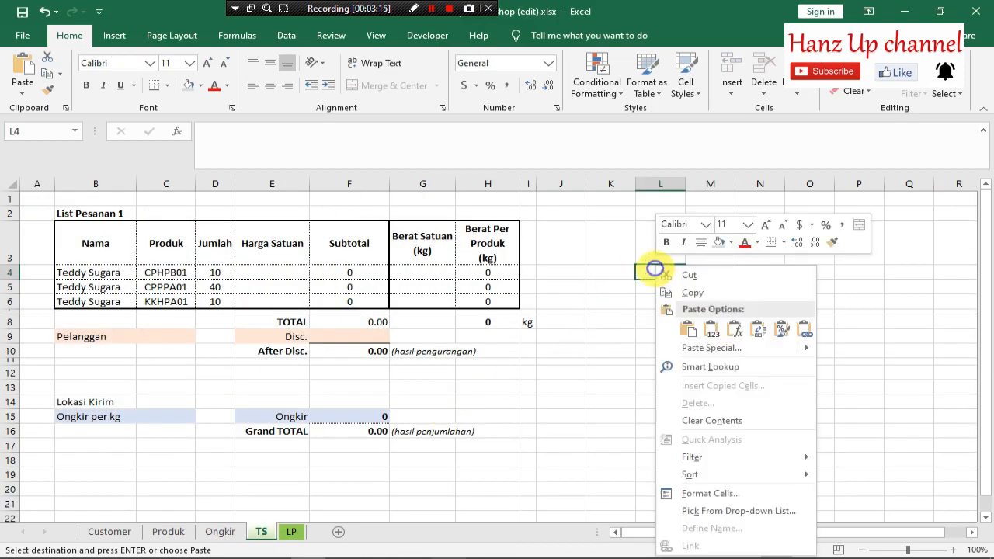
pyautogui.click(707, 327)
pyautogui.press('Down')
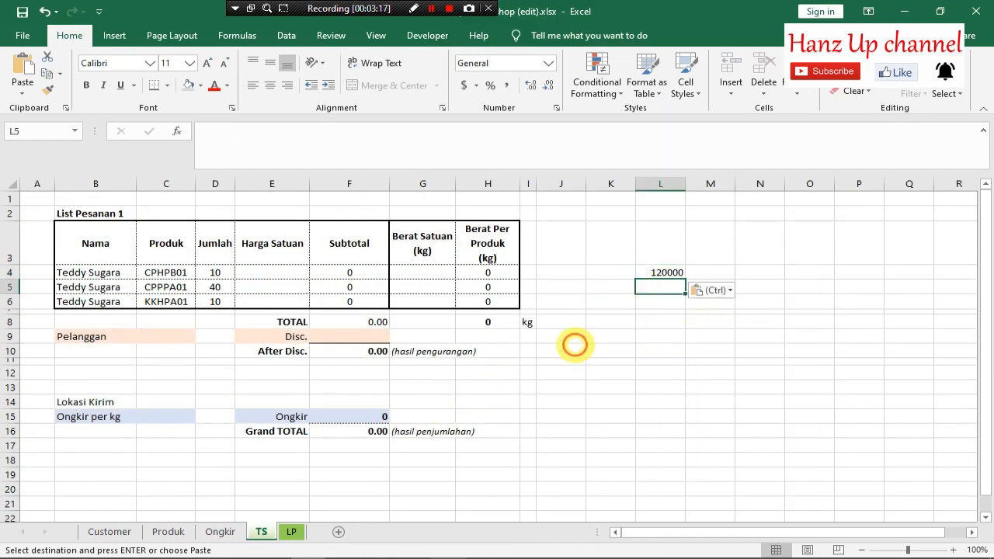
# Step: Copy the unit price of CPPPA01 from the Produk sheet into cell L5 of the TS sheet
pyautogui.click(166, 286)
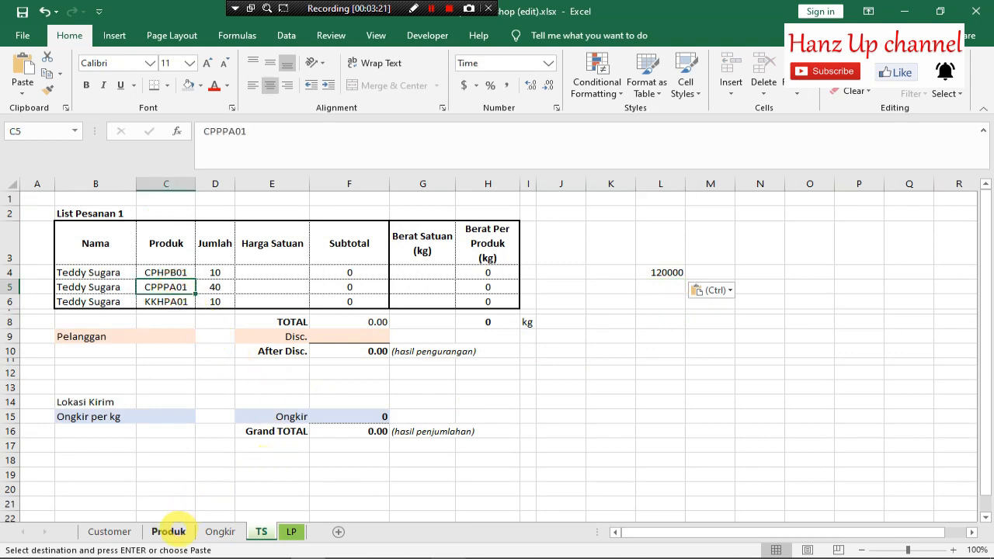
pyautogui.click(168, 531)
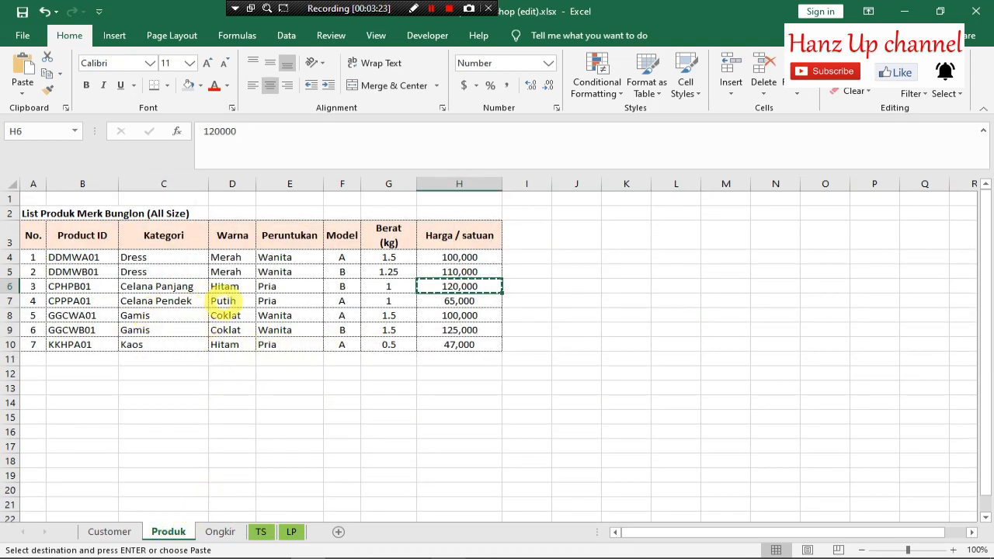
pyautogui.click(458, 301)
pyautogui.hotkey('ctrl', 'c')
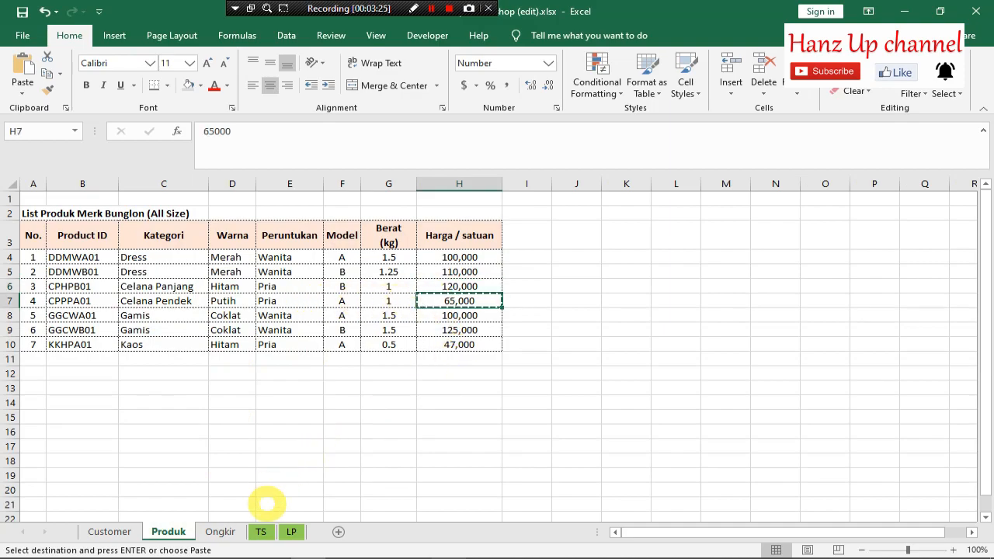
pyautogui.click(261, 531)
pyautogui.click(654, 286)
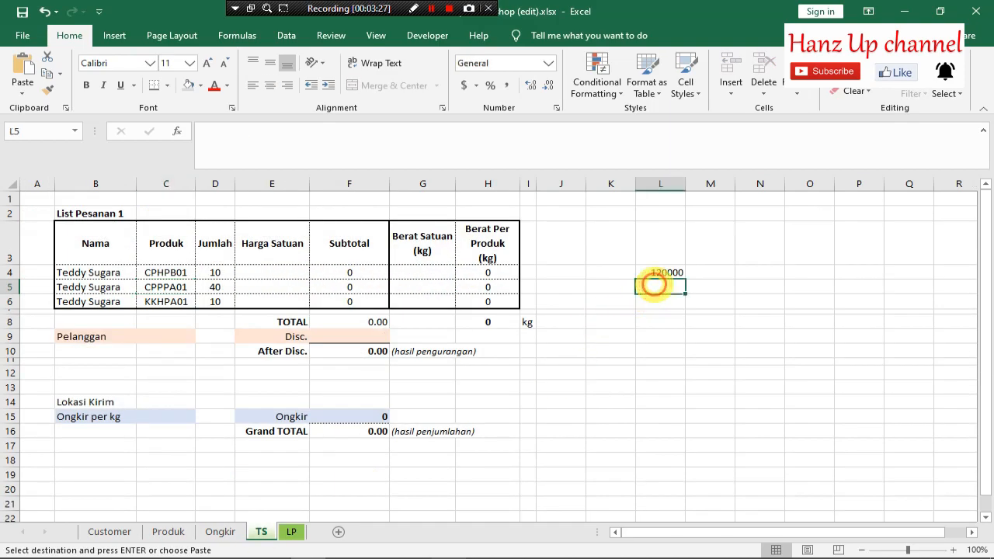
pyautogui.hotkey('ctrl', 'v')
pyautogui.press('ctrl')
pyautogui.press('ctrl')
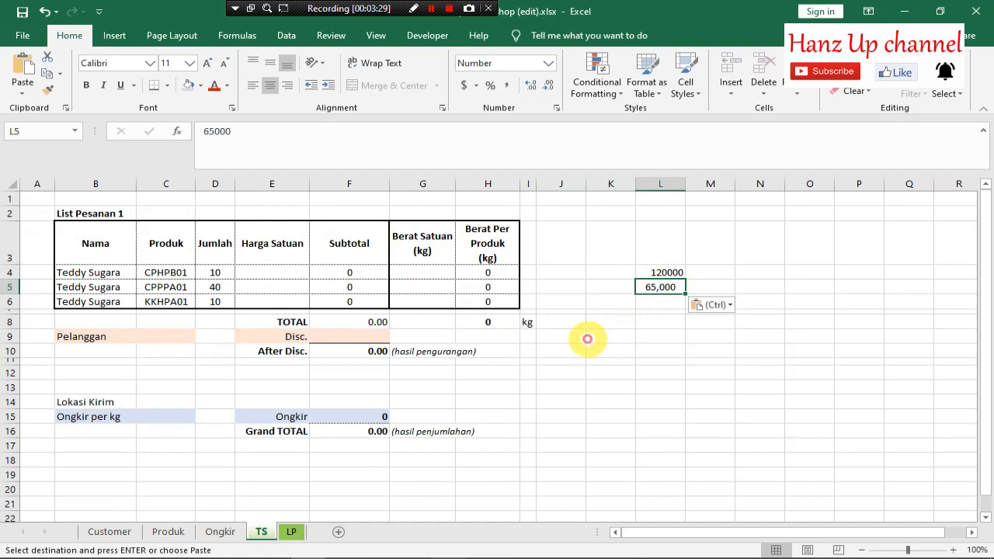
# Step: Copy the unit price of KKHPA01 from the Produk sheet into cell L6 of the TS sheet
pyautogui.click(166, 302)
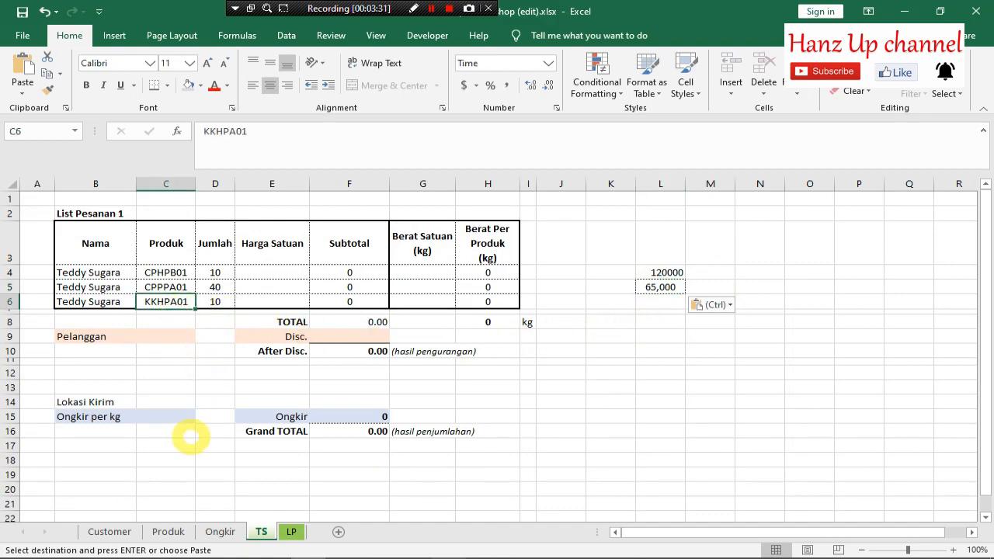
pyautogui.click(168, 531)
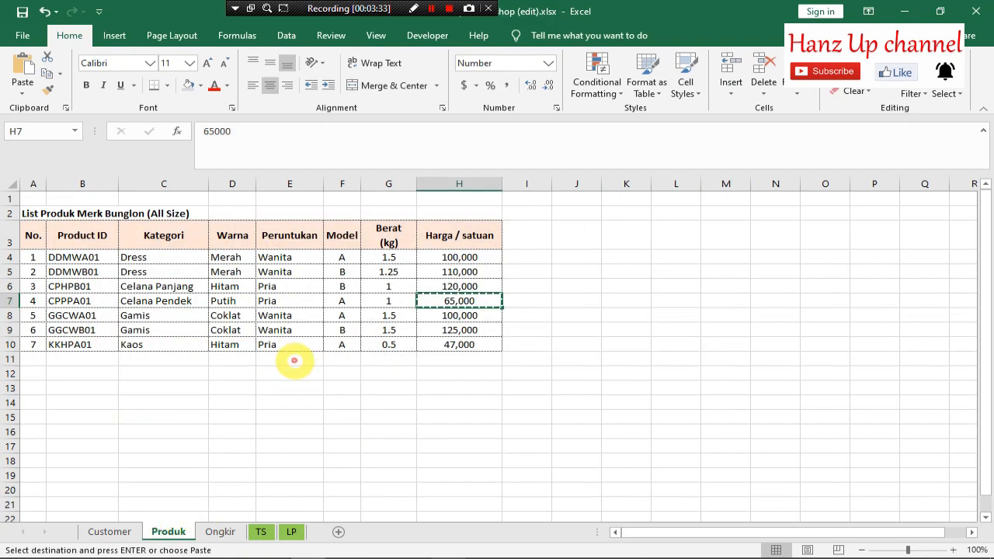
pyautogui.click(468, 345)
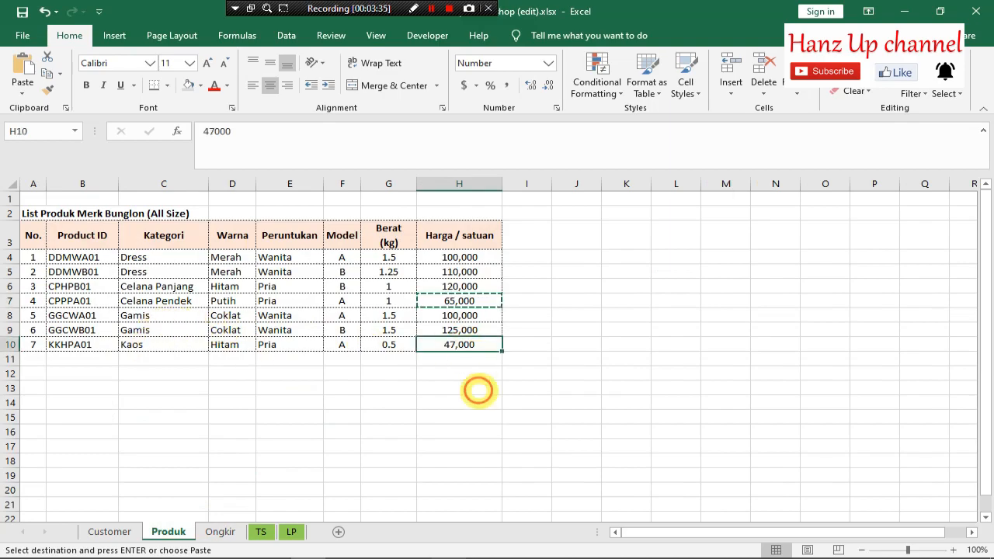
pyautogui.click(261, 531)
pyautogui.click(662, 302)
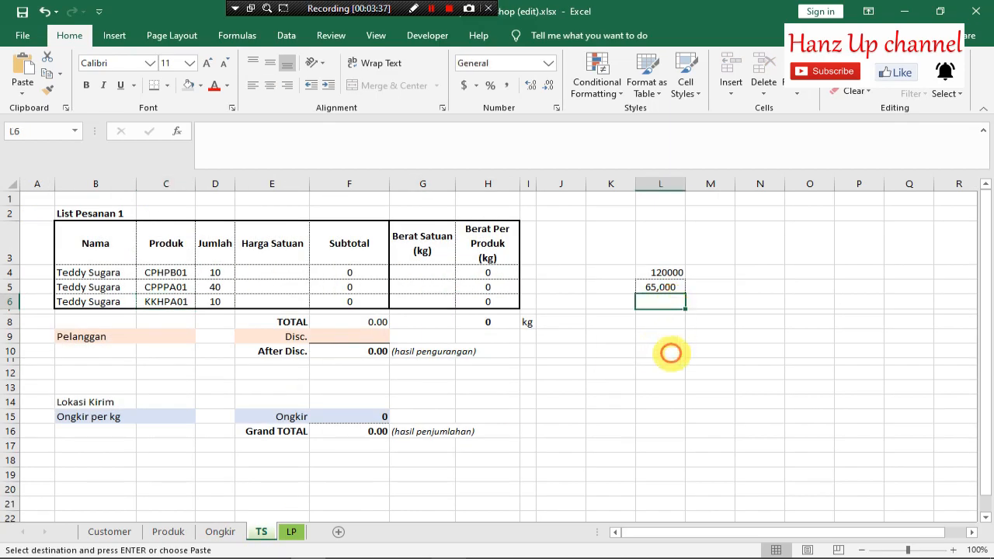
pyautogui.hotkey('ctrl', 'v')
# Step: Calculate the first product's subtotal in cell M4 with the formula =D4*L4
pyautogui.click(706, 272)
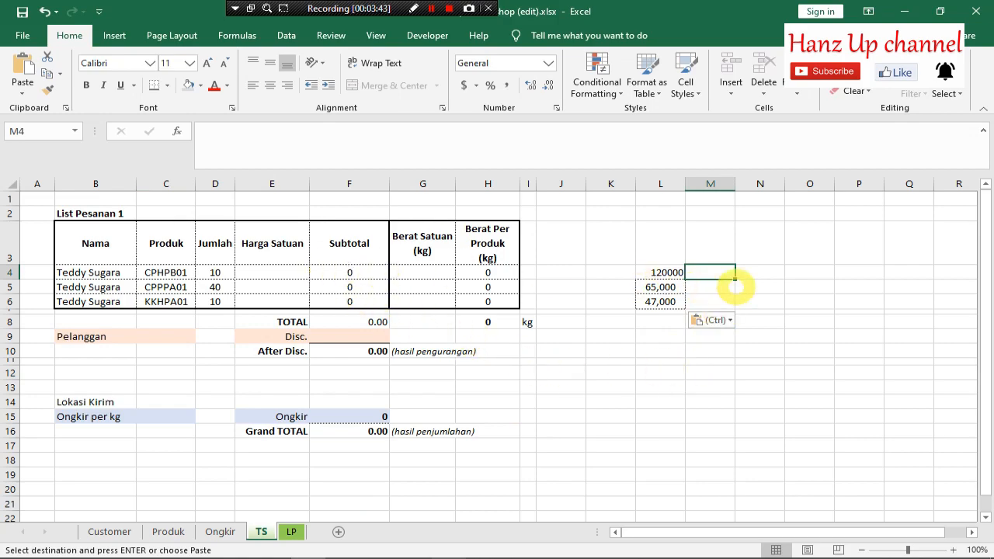
pyautogui.click(714, 289)
pyautogui.press('Up')
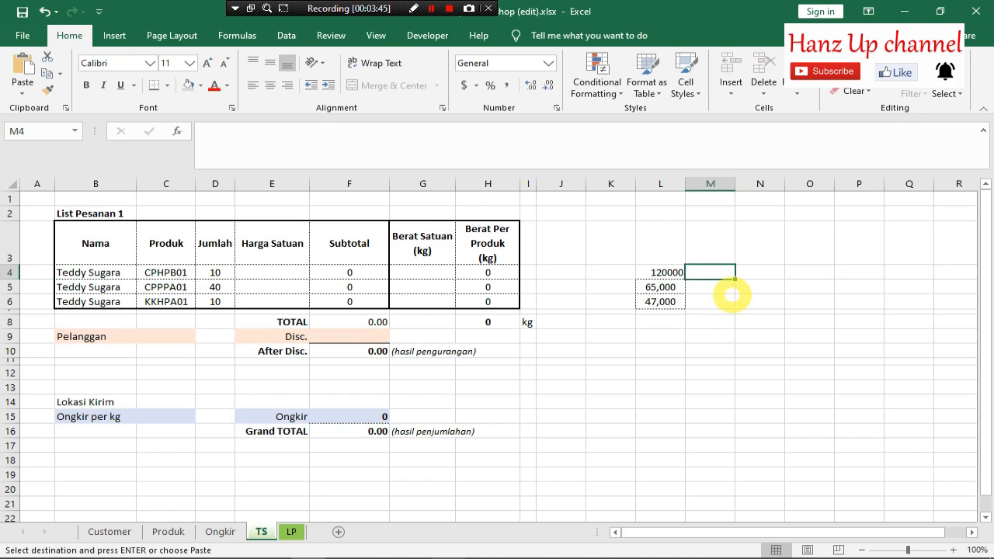
pyautogui.write('=')
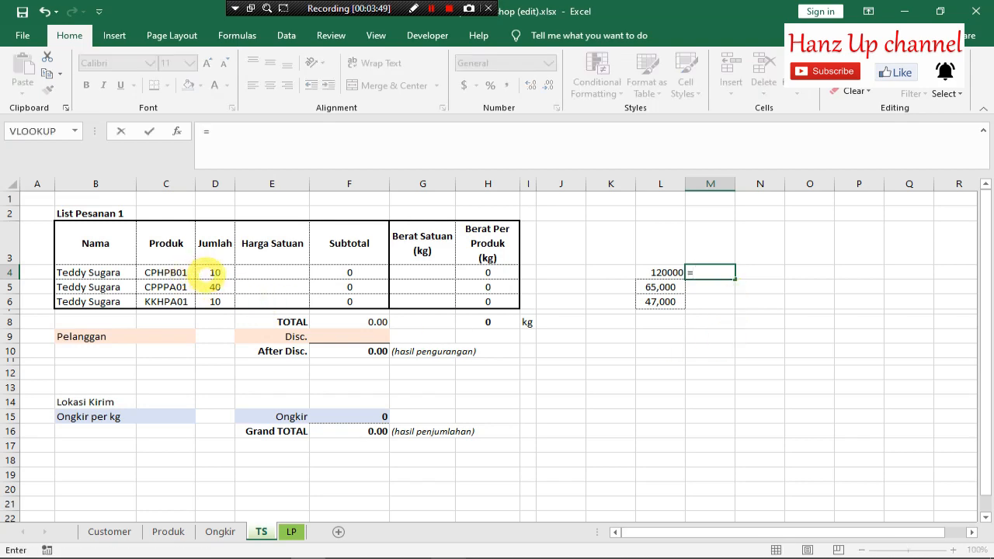
pyautogui.click(216, 274)
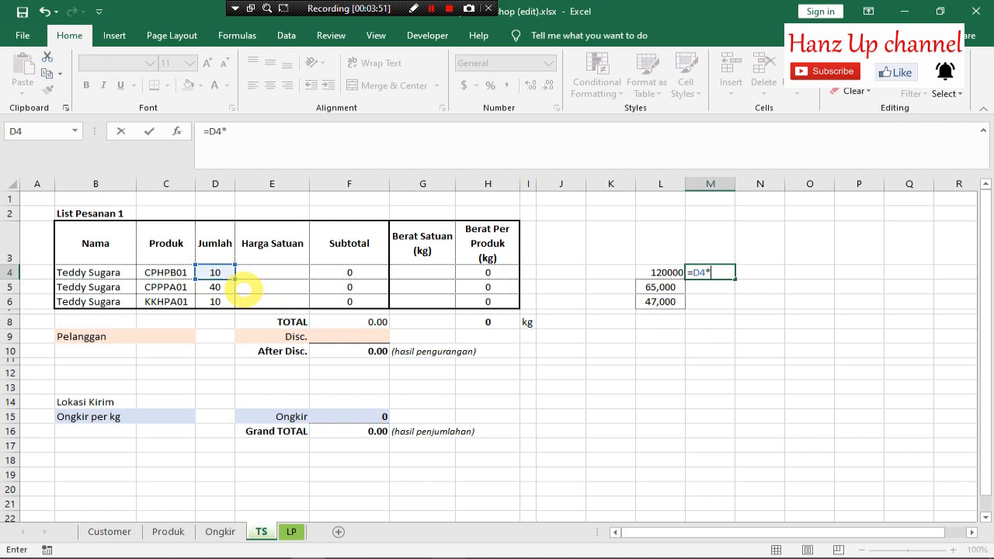
pyautogui.click(661, 274)
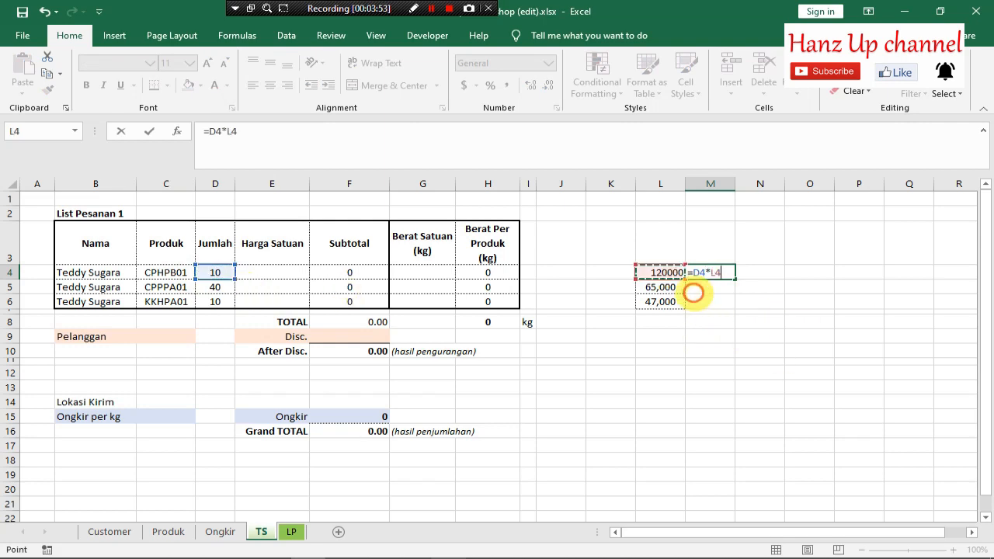
pyautogui.press('Return')
pyautogui.click(706, 274)
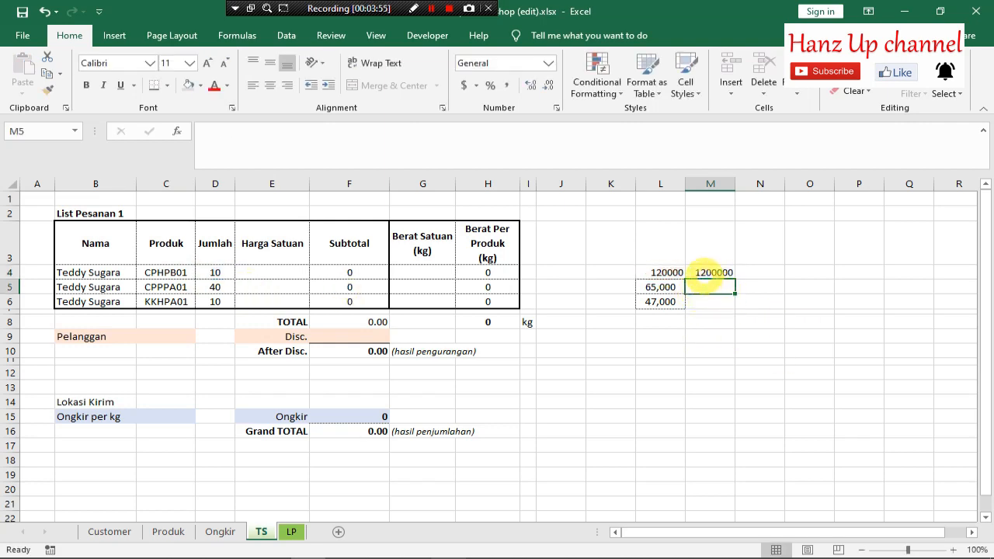
# Step: Calculate the second product's subtotal in cell M5 with the formula =D5*L5
pyautogui.click(659, 287)
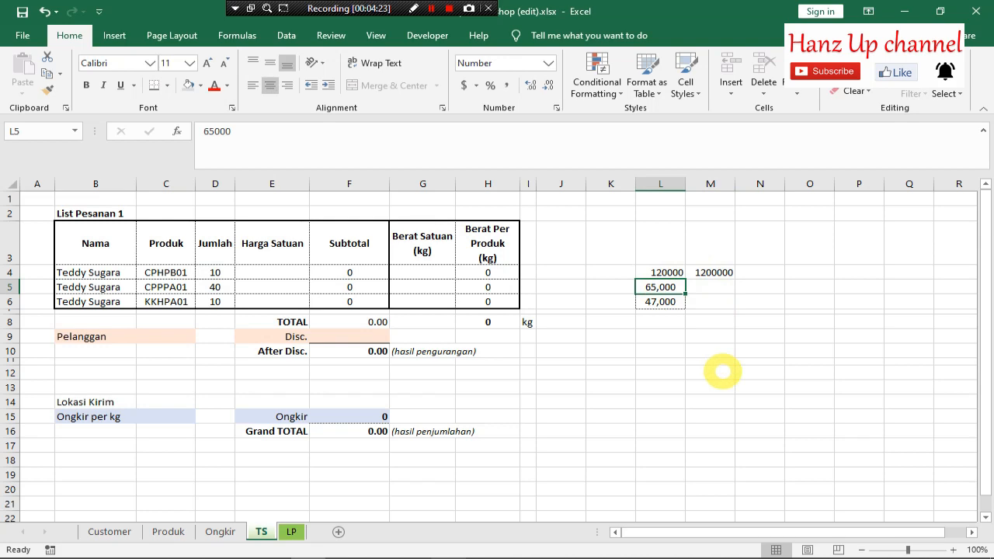
pyautogui.click(707, 288)
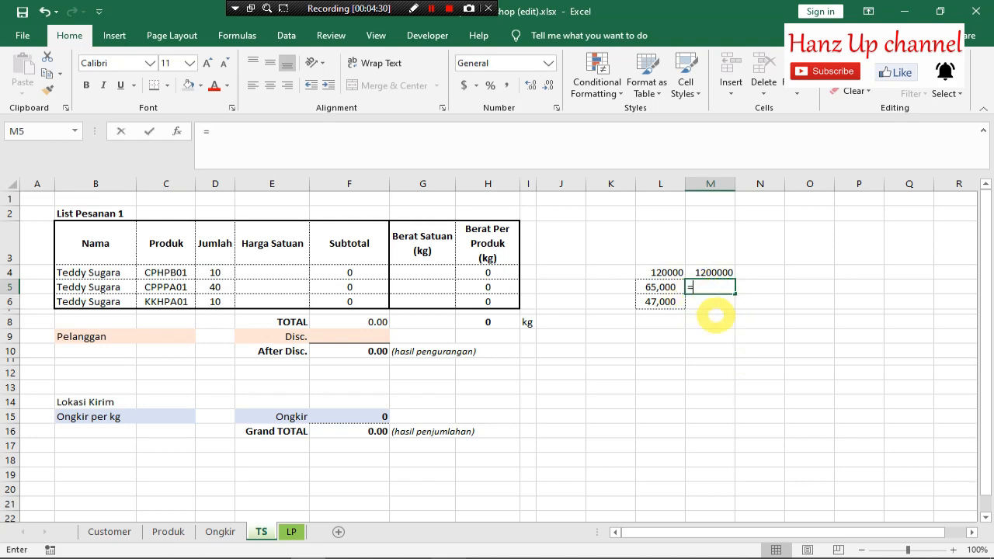
pyautogui.write('=')
pyautogui.click(222, 287)
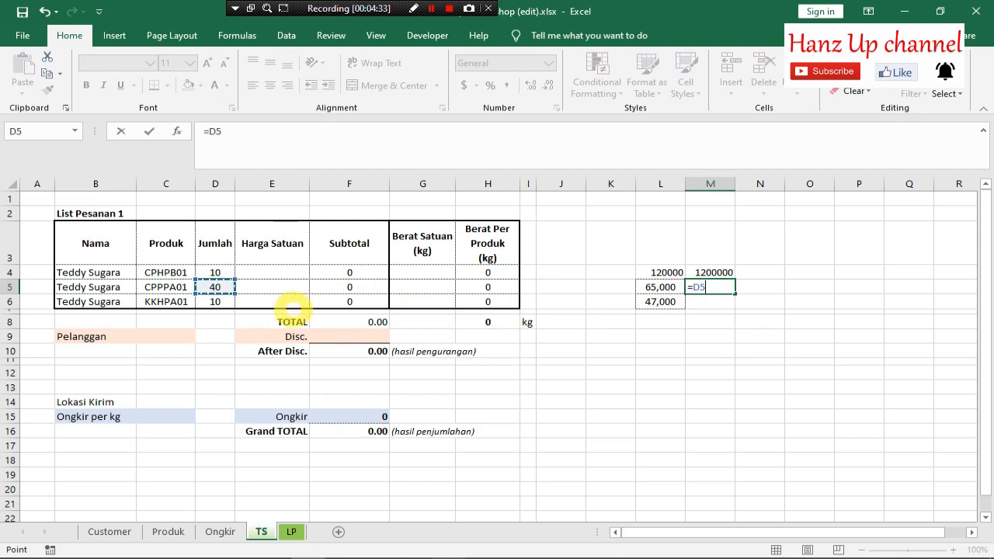
pyautogui.write('*')
pyautogui.click(660, 286)
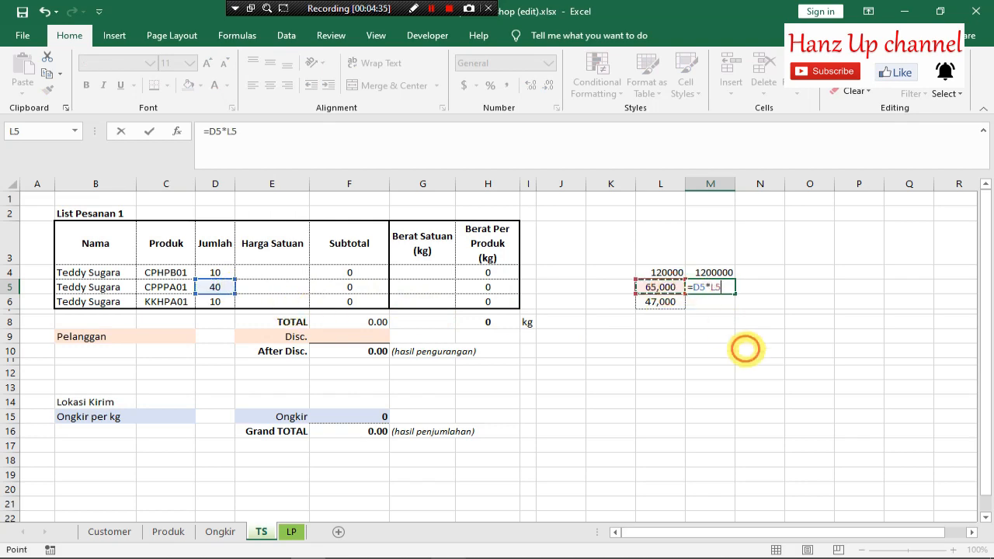
pyautogui.press('Return')
# Step: Copy the subtotal formula from cell M5 to M6 for the third product
pyautogui.click(708, 287)
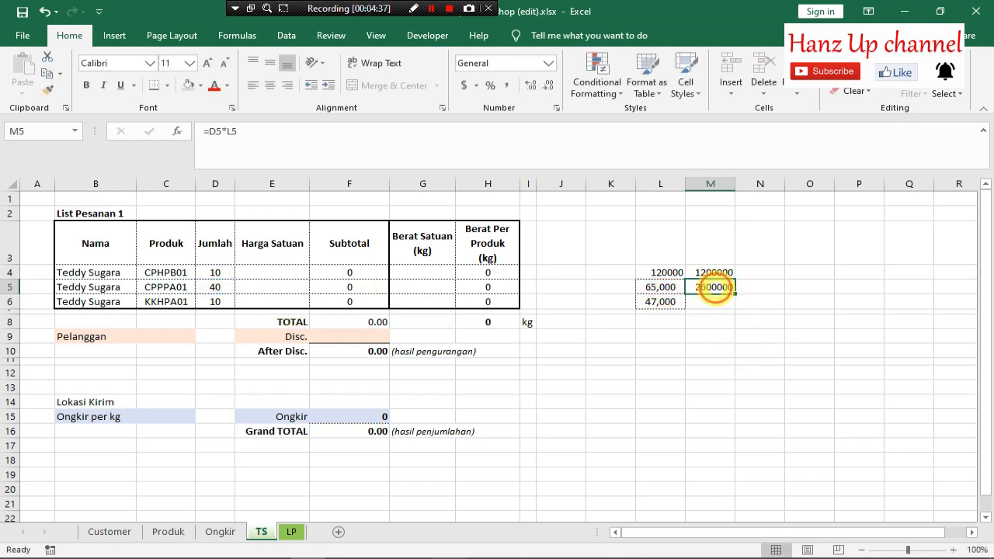
pyautogui.hotkey('ctrl', 'c')
pyautogui.click(707, 301)
pyautogui.hotkey('ctrl', 'v')
pyautogui.press('Escape')
pyautogui.click(765, 273)
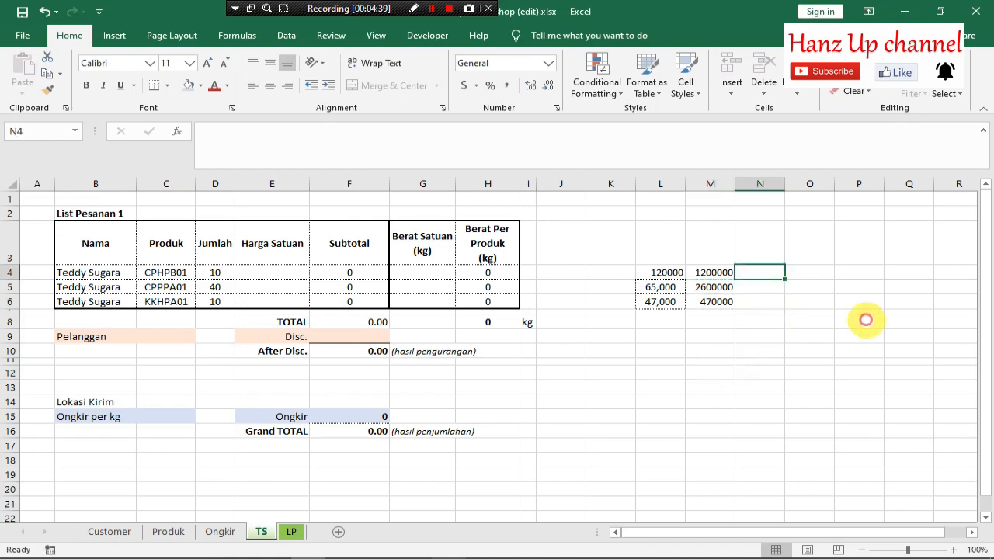
# Step: Look up the weight of CPHPB01 on the Produk sheet and enter 1 in cell N4 of the TS sheet
pyautogui.press('Right')
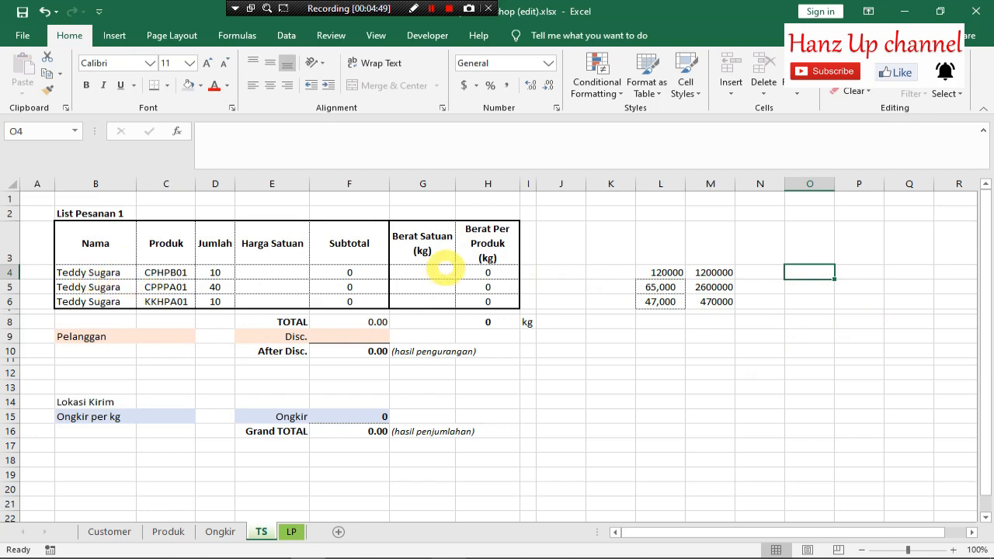
pyautogui.click(811, 301)
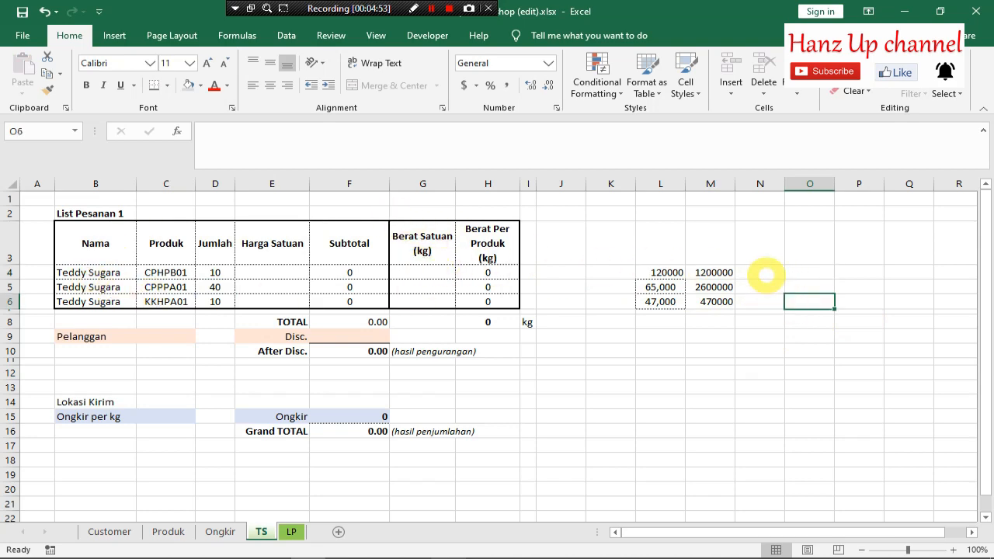
pyautogui.click(766, 272)
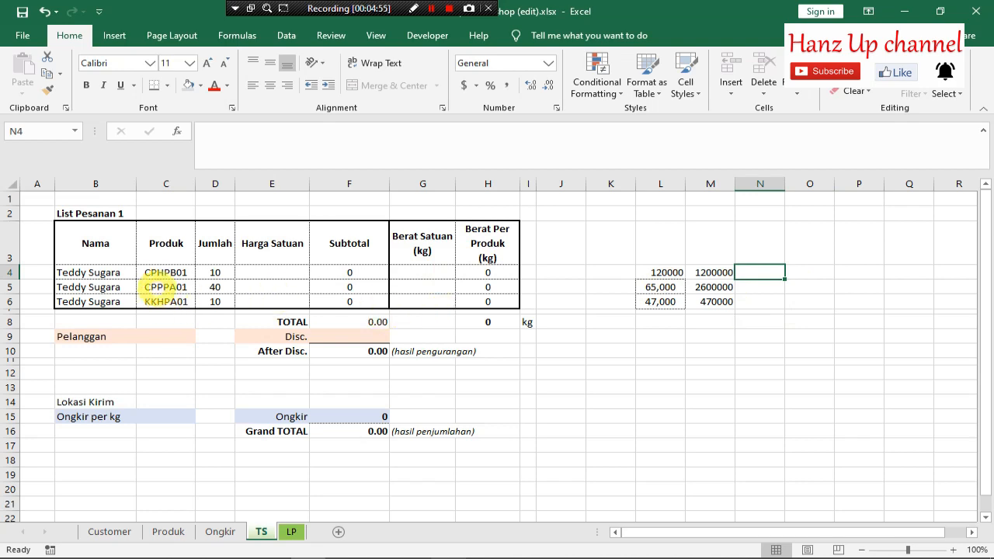
pyautogui.click(165, 273)
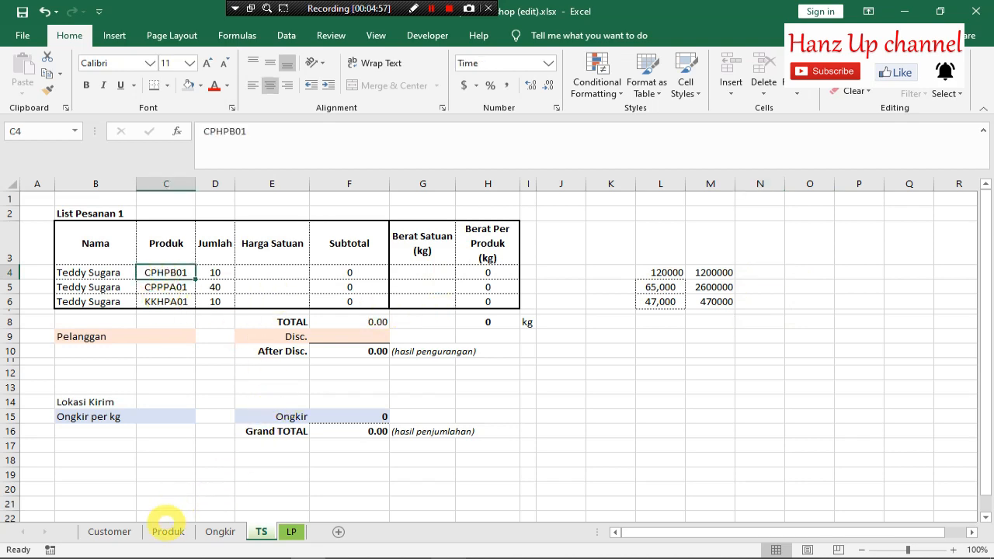
pyautogui.click(169, 531)
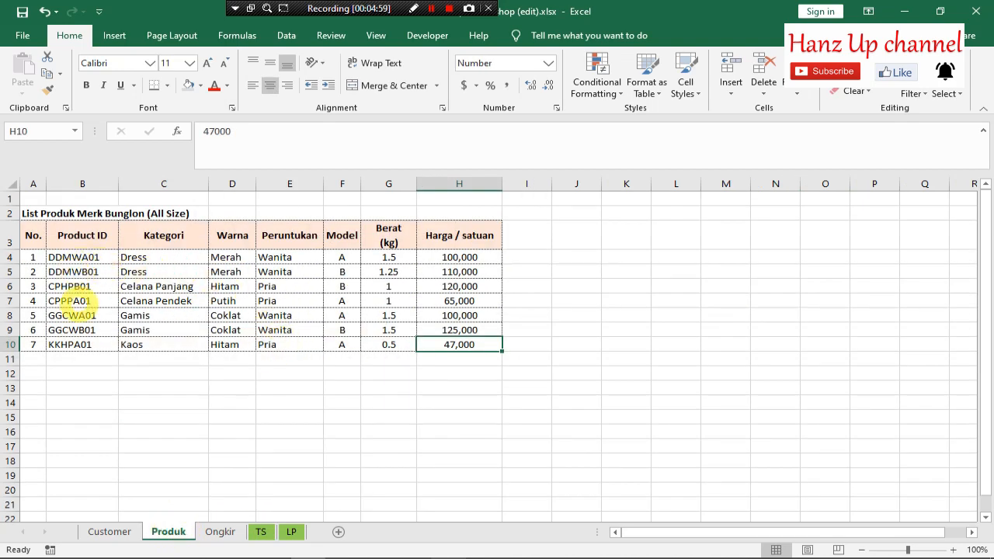
pyautogui.click(78, 287)
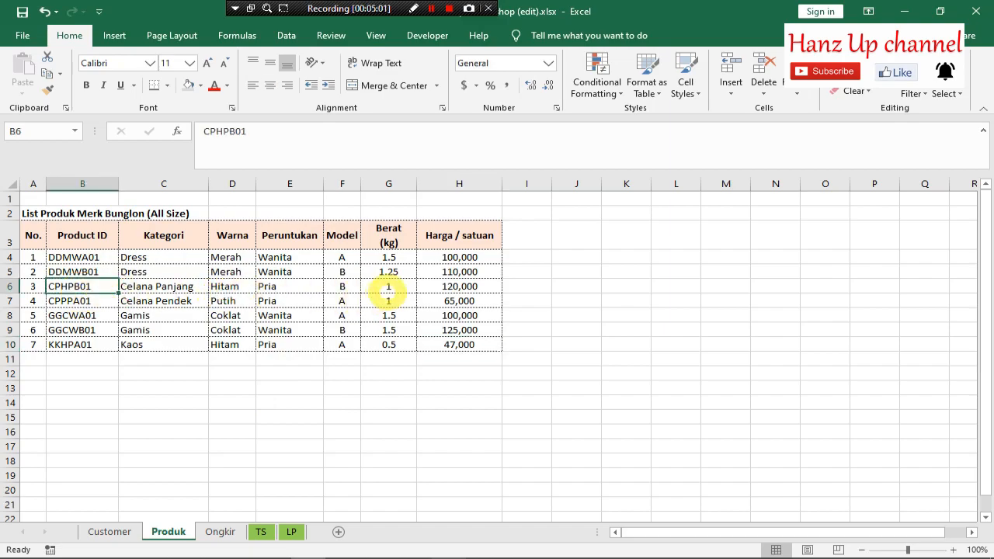
pyautogui.click(221, 531)
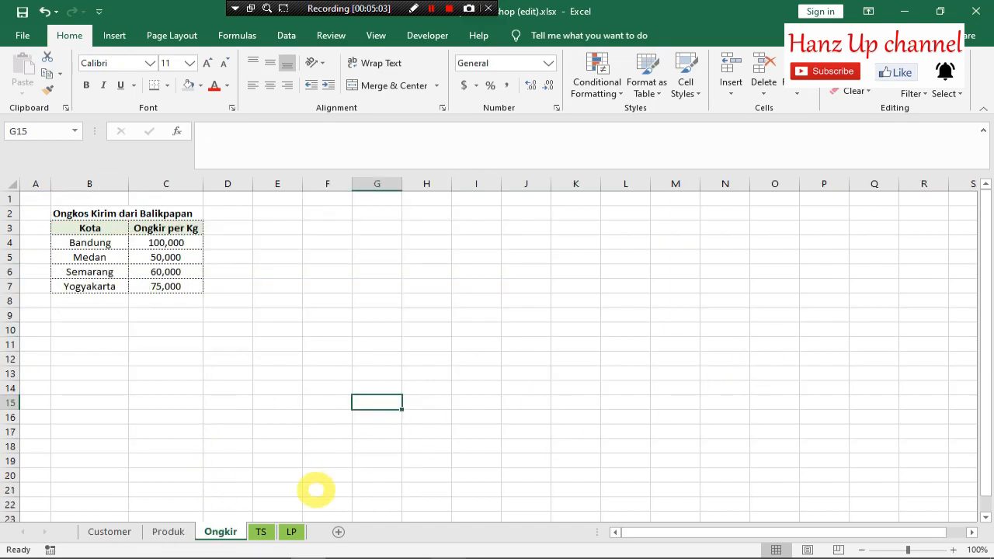
pyautogui.click(263, 532)
pyautogui.click(772, 274)
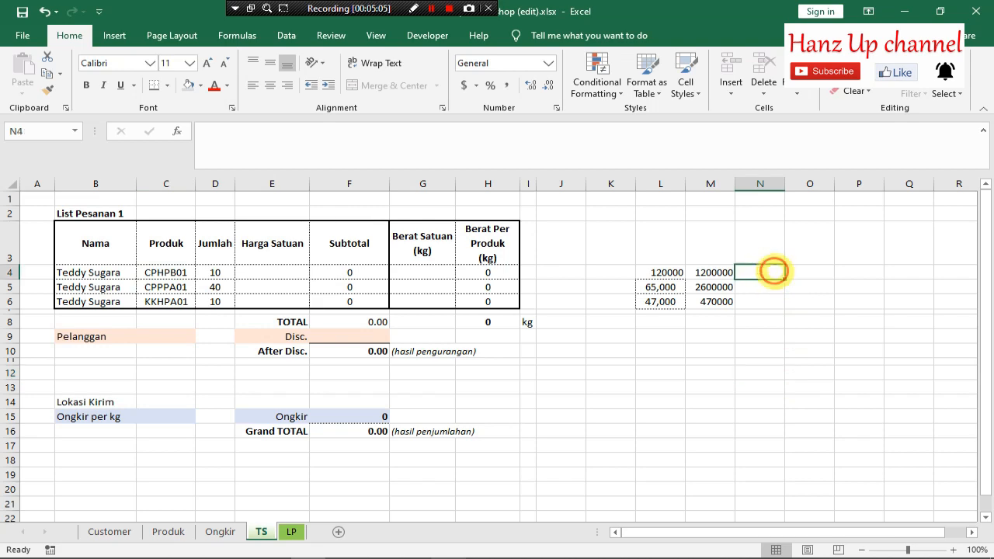
pyautogui.write('1')
pyautogui.click(757, 336)
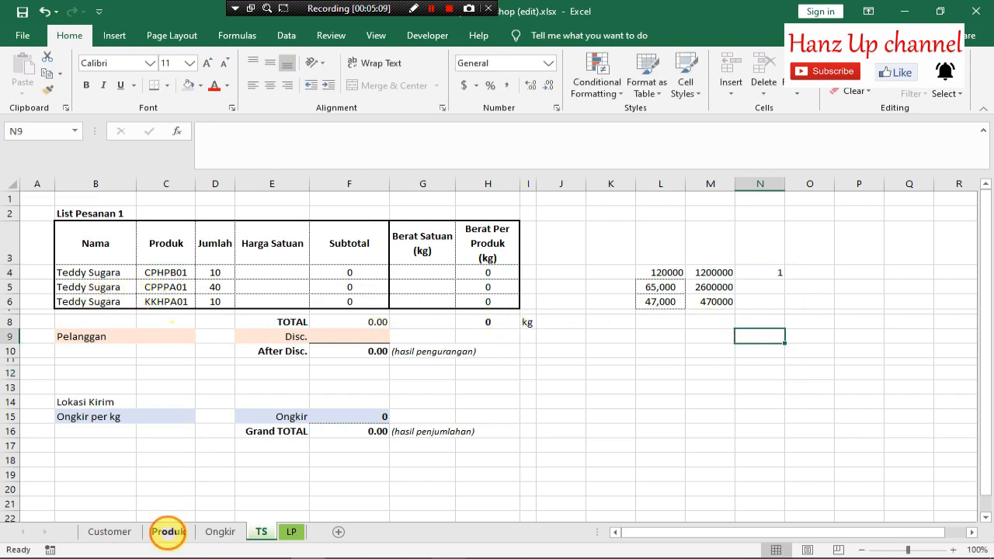
# Step: Look up the weight of CPPPA01 on the Produk sheet and enter 1 in cell N5 of the TS sheet
pyautogui.click(168, 531)
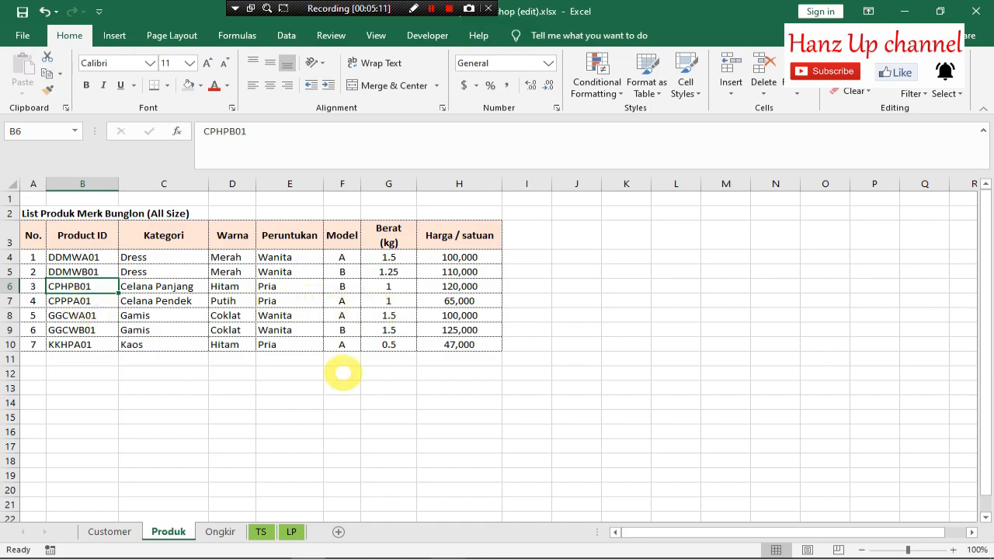
pyautogui.click(286, 531)
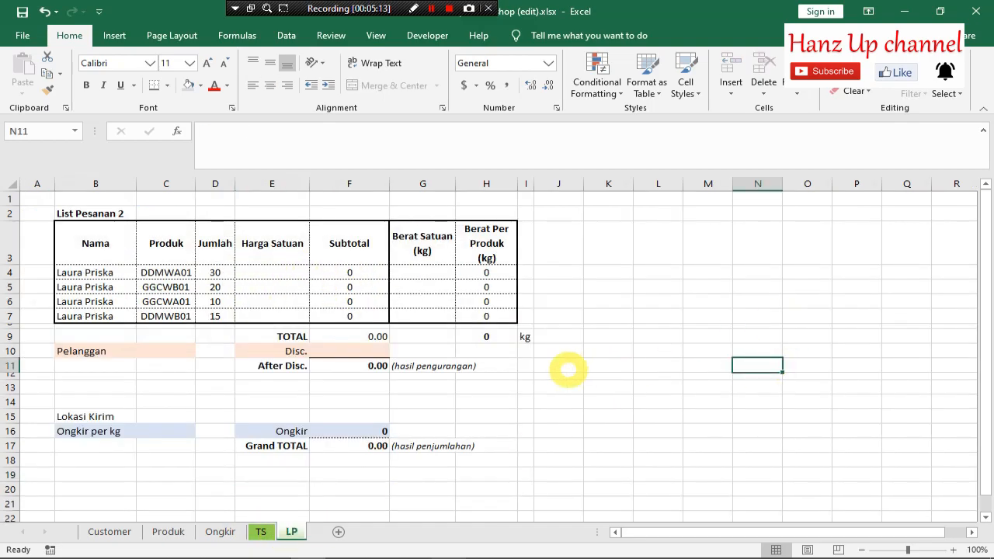
pyautogui.click(261, 532)
pyautogui.click(704, 401)
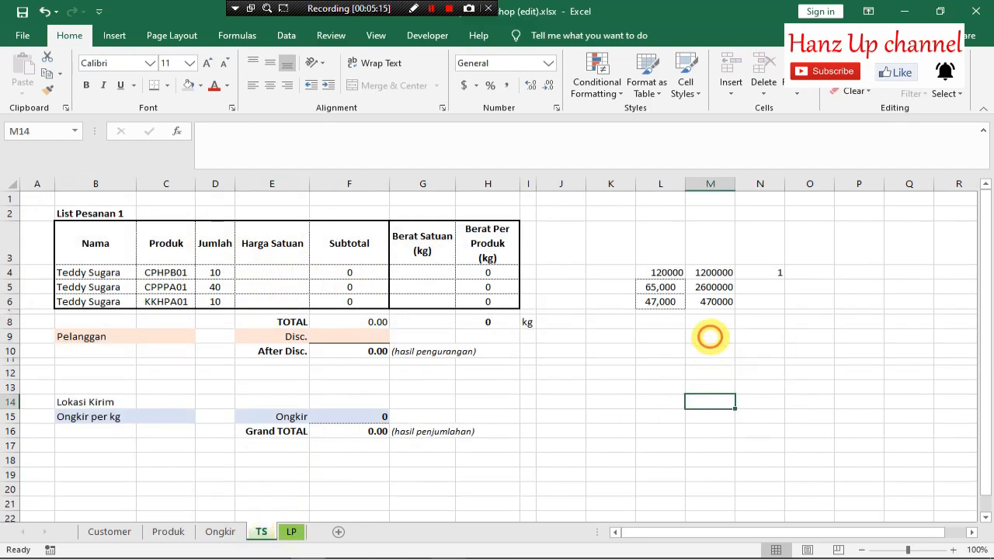
pyautogui.click(763, 289)
pyautogui.click(760, 337)
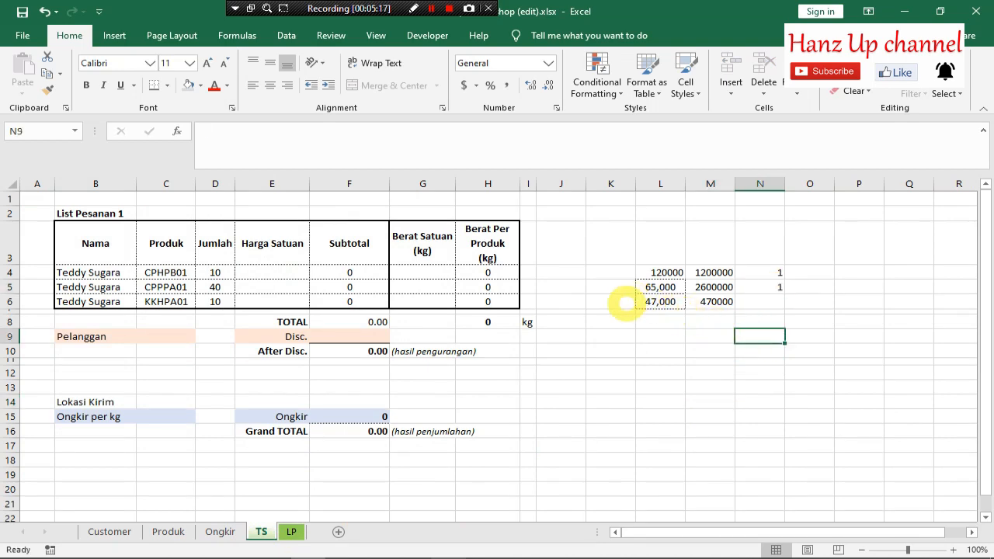
# Step: Look up the weight of KKHPA01 on the Produk sheet and enter 0.5 in cell N6 of the TS sheet
pyautogui.click(621, 303)
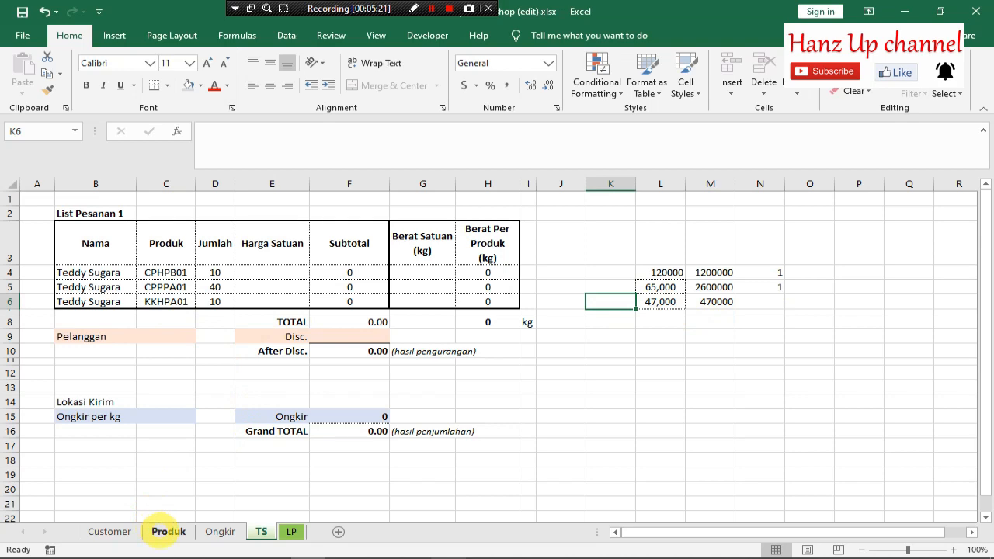
pyautogui.click(169, 531)
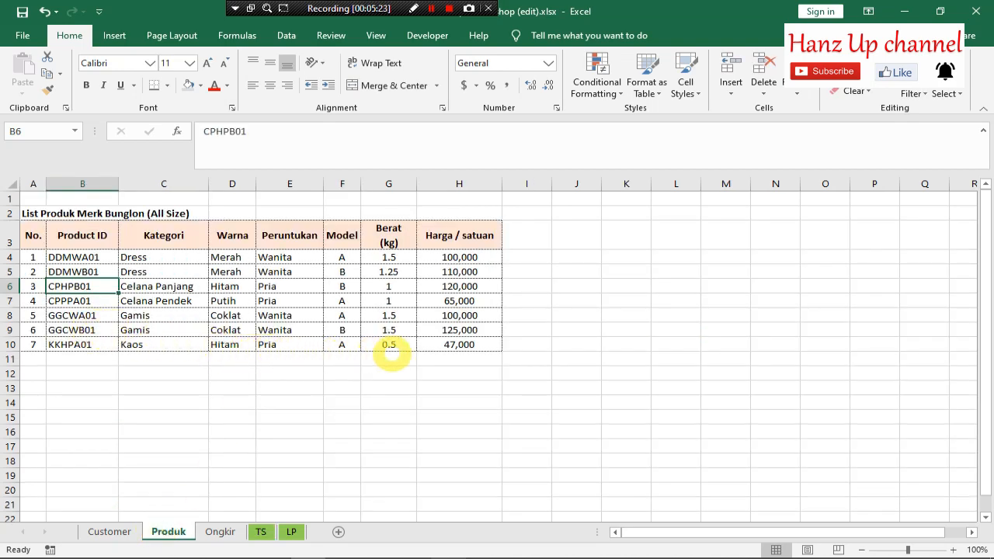
pyautogui.click(389, 347)
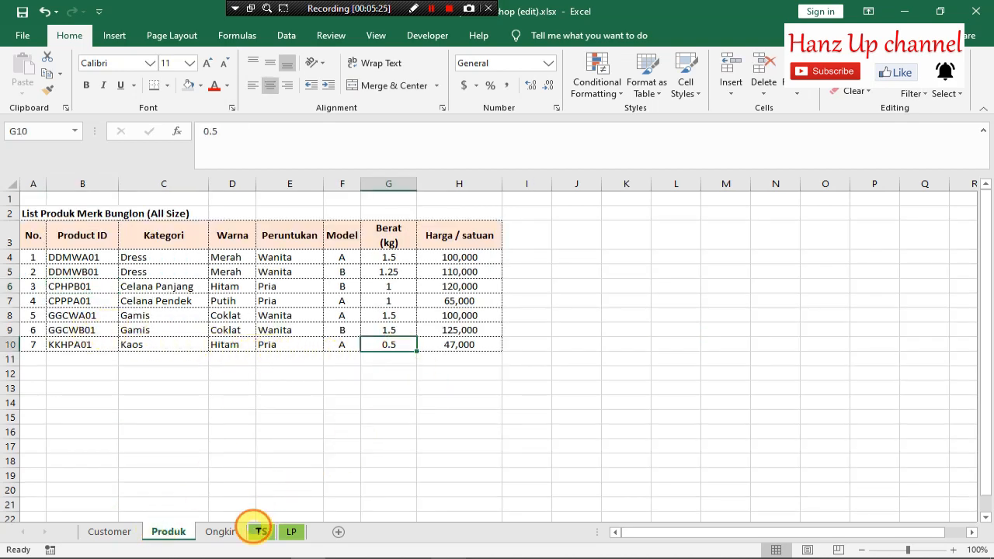
pyautogui.click(259, 532)
pyautogui.click(750, 302)
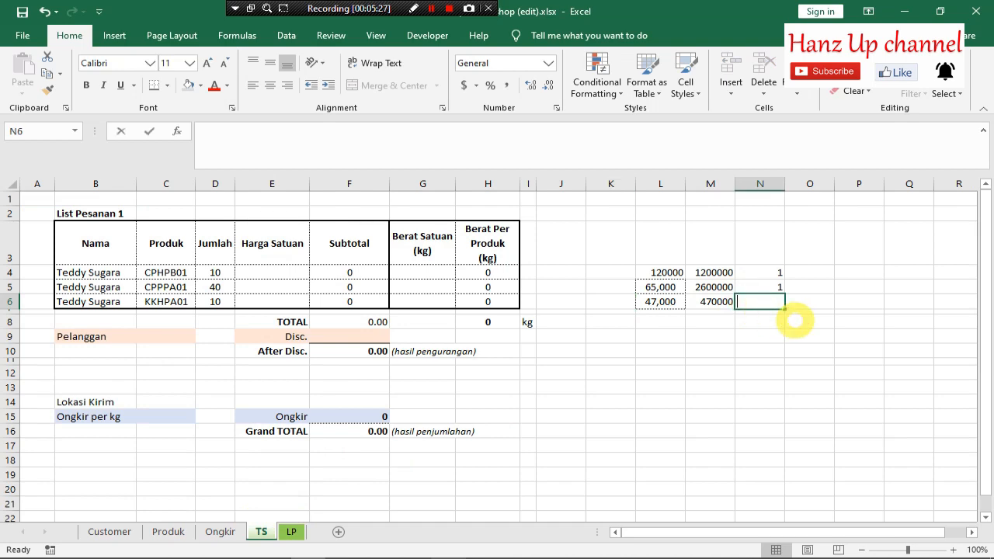
pyautogui.write('0.5')
pyautogui.press('Return')
# Step: Calculate the first product's total weight in cell O4 with the formula =D4*N4
pyautogui.press('Up')
pyautogui.press('Right')
pyautogui.press('Up')
pyautogui.press('Up')
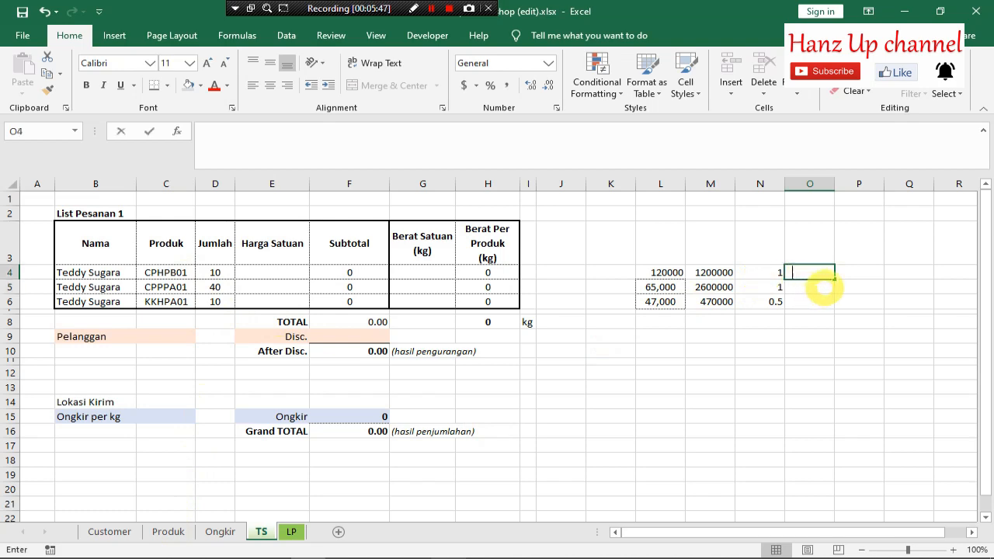
pyautogui.write('=')
pyautogui.click(215, 273)
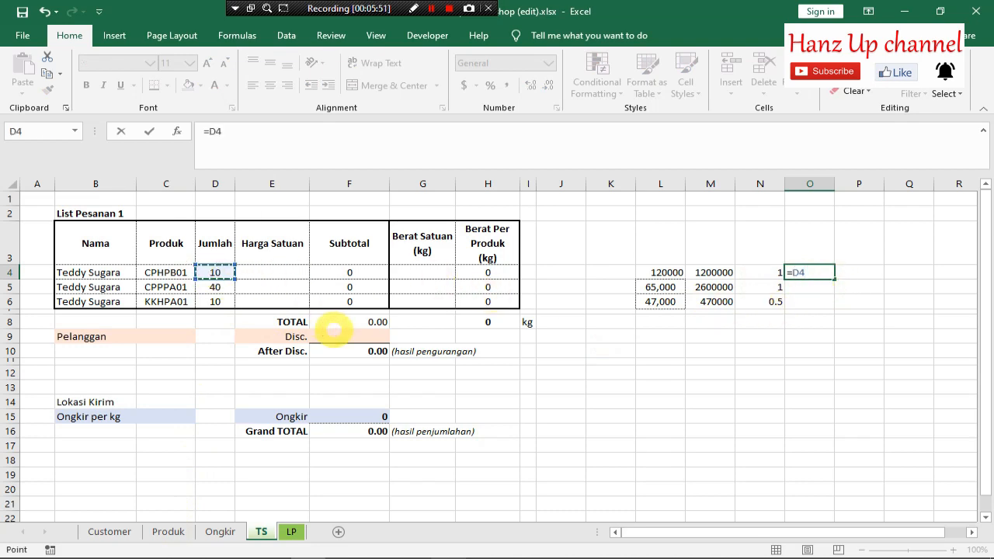
pyautogui.write('*')
pyautogui.click(775, 273)
pyautogui.press('Return')
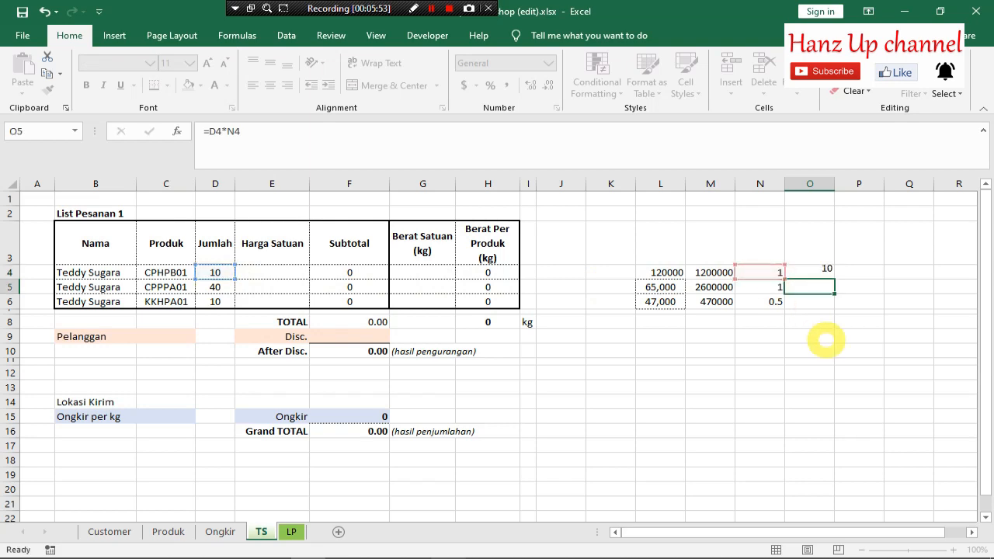
# Step: Copy the weight formula from cell O4 to O5:O6 for the other two products
pyautogui.click(826, 272)
pyautogui.hotkey('ctrl', 'c')
pyautogui.click(814, 290)
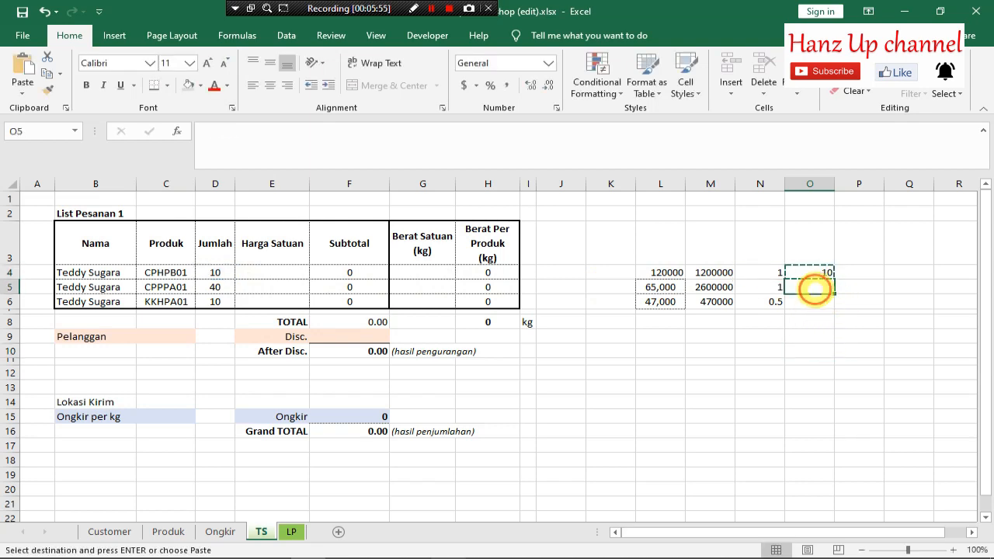
pyautogui.moveTo(815, 290); pyautogui.dragTo(815, 303)
pyautogui.hotkey('ctrl', 'v')
pyautogui.press('Escape')
pyautogui.click(816, 286)
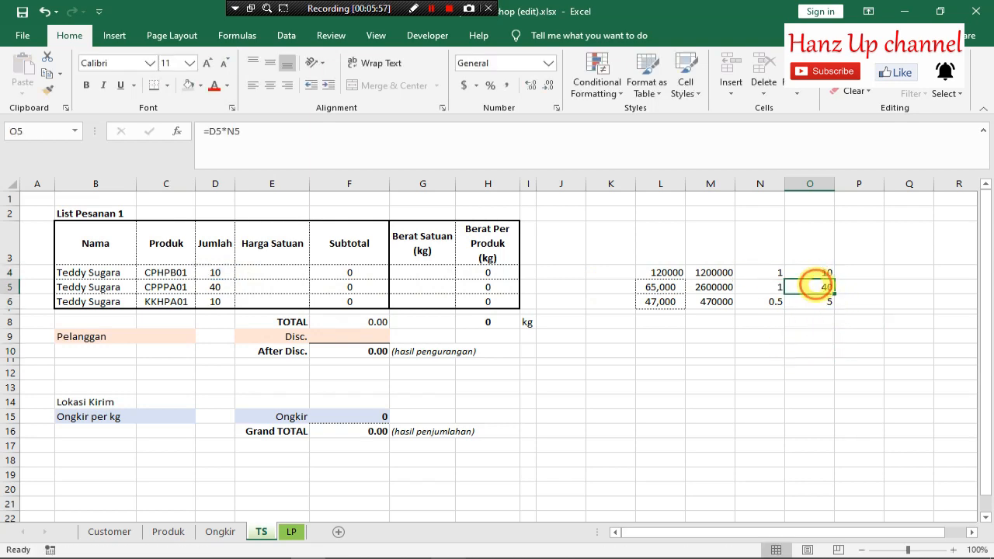
# Step: Add up the three subtotals in cell M8 with the formula =M4+M5+M6
pyautogui.click(810, 336)
pyautogui.click(700, 324)
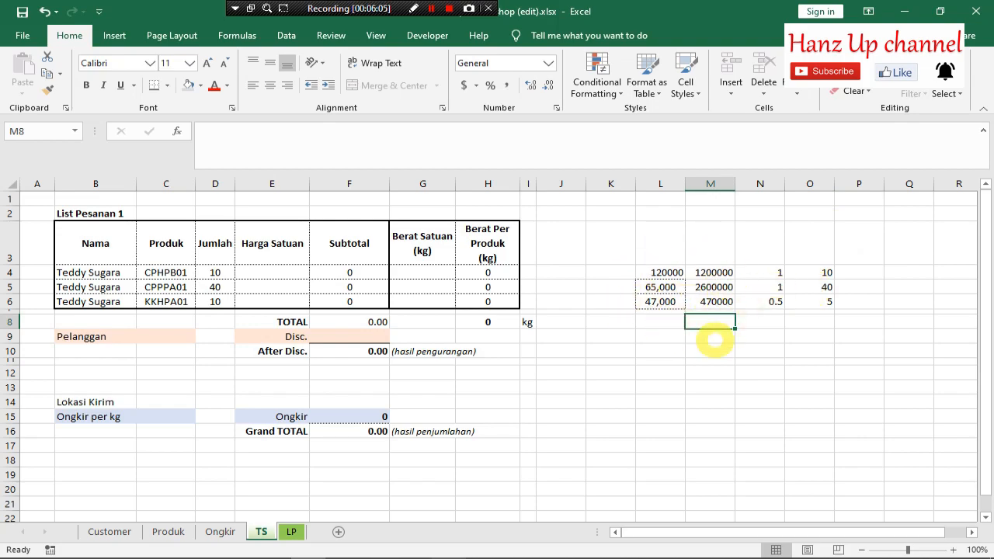
pyautogui.write('=')
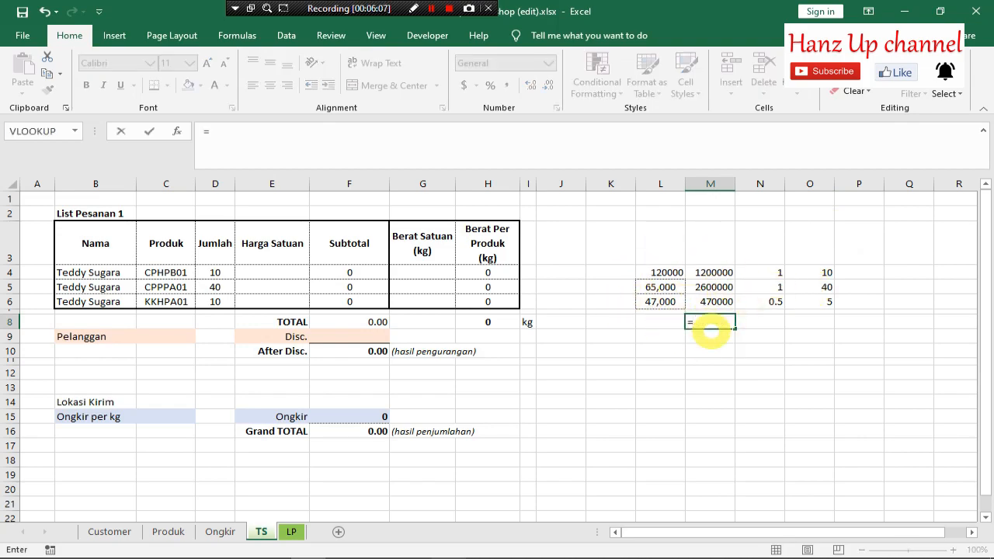
pyautogui.click(703, 273)
pyautogui.write('+')
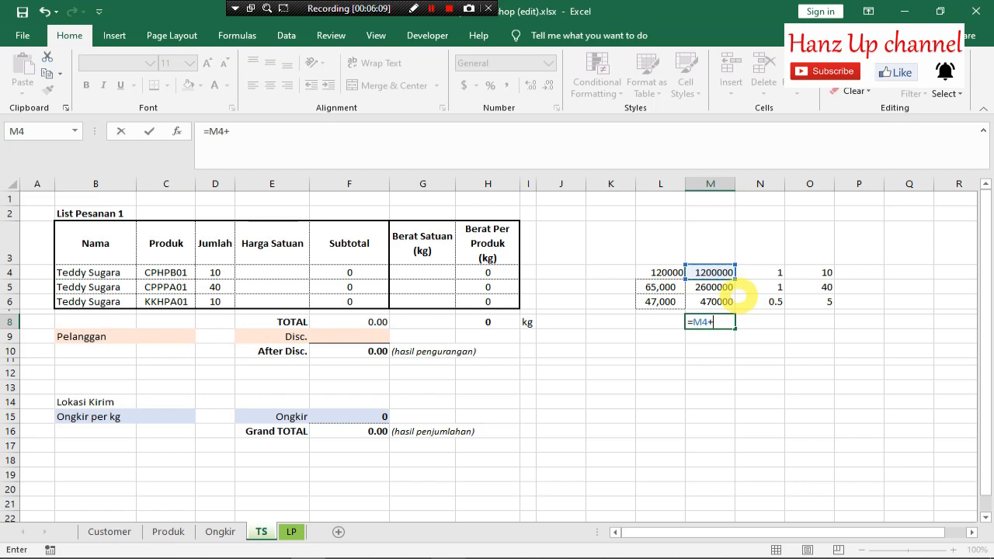
pyautogui.click(709, 286)
pyautogui.write('+')
pyautogui.click(708, 303)
pyautogui.press('Return')
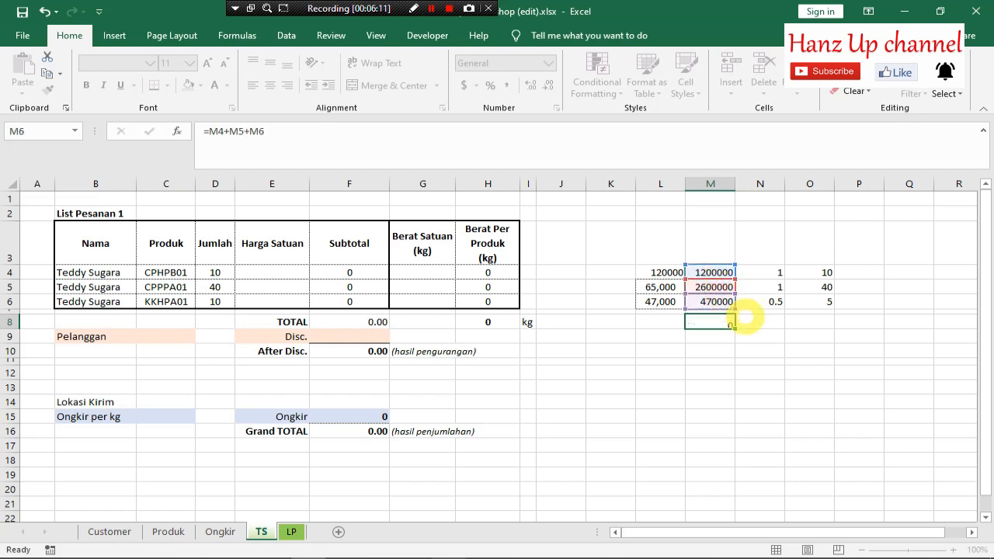
# Step: Add up the three product weights in cell O8 with the formula =O4+O5+O6
pyautogui.click(828, 368)
pyautogui.click(810, 324)
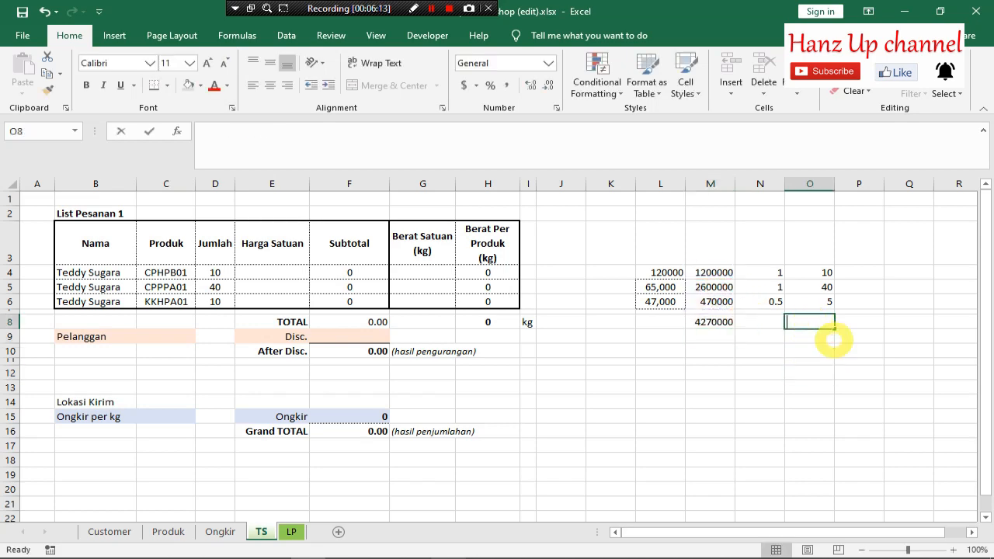
pyautogui.write('=')
pyautogui.click(826, 274)
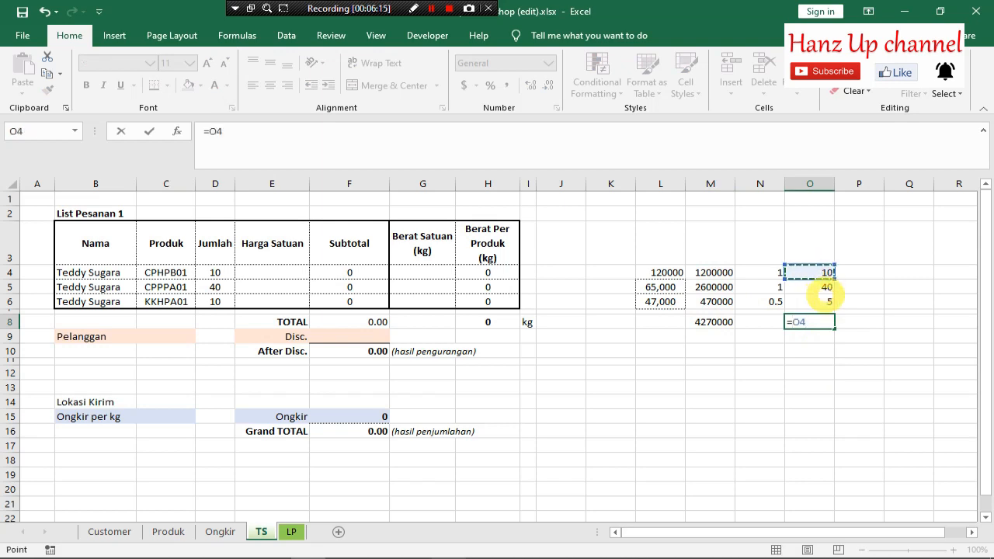
pyautogui.write('+')
pyautogui.click(820, 287)
pyautogui.write('+')
pyautogui.click(821, 301)
pyautogui.press('Return')
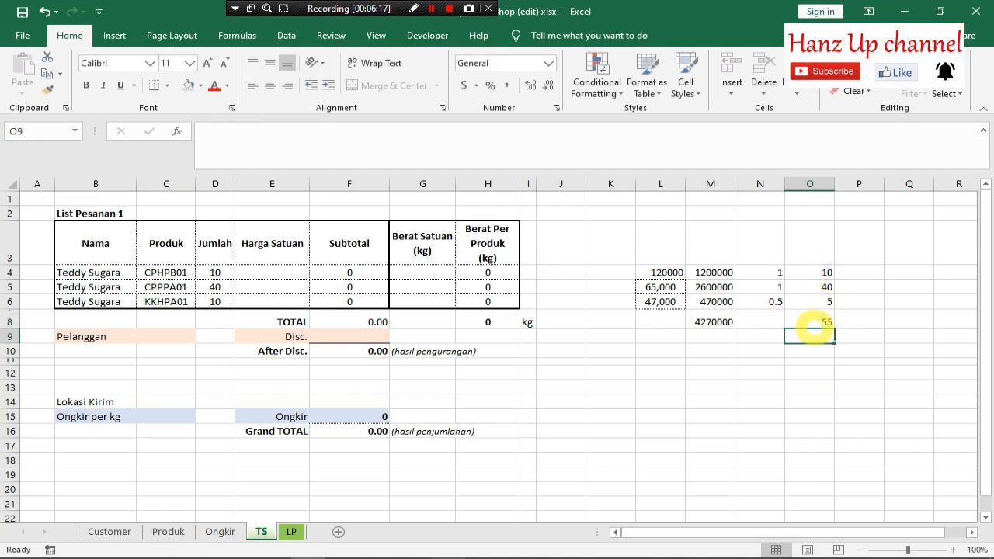
# Step: Review the formulas behind the total weight in O8 and the order total in M8
pyautogui.click(815, 346)
pyautogui.click(812, 322)
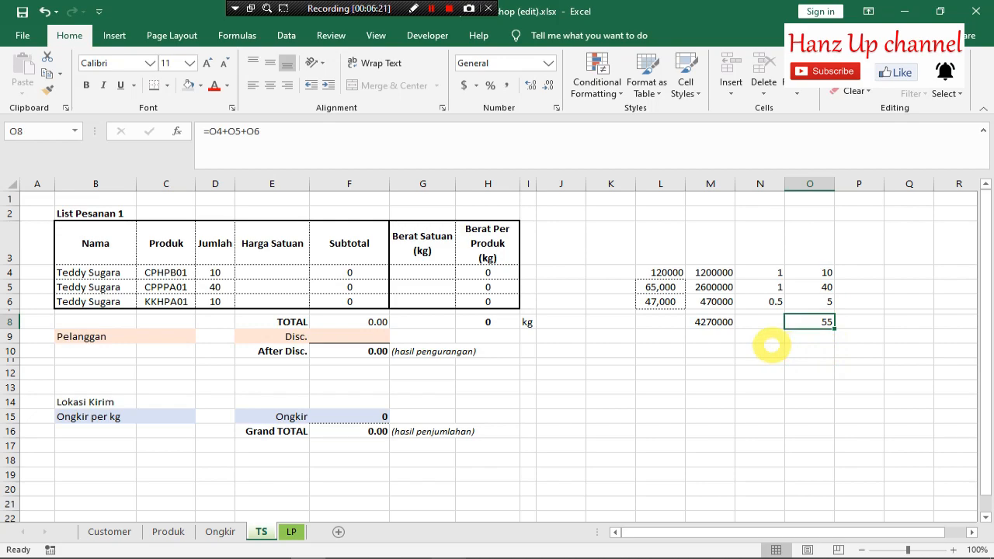
pyautogui.click(711, 322)
pyautogui.click(713, 373)
pyautogui.click(686, 348)
pyautogui.press('Left')
pyautogui.press('Left')
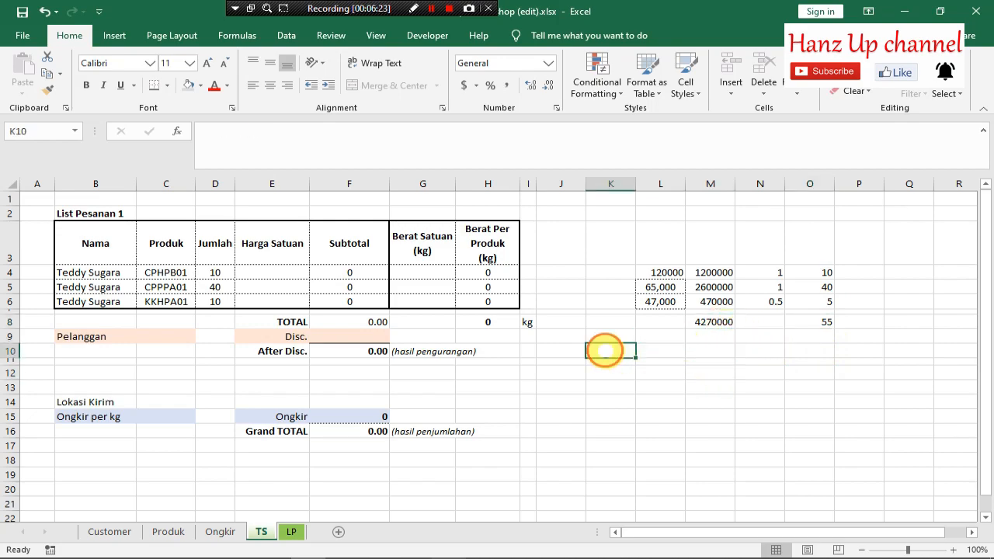
pyautogui.press('Up')
pyautogui.press('Up')
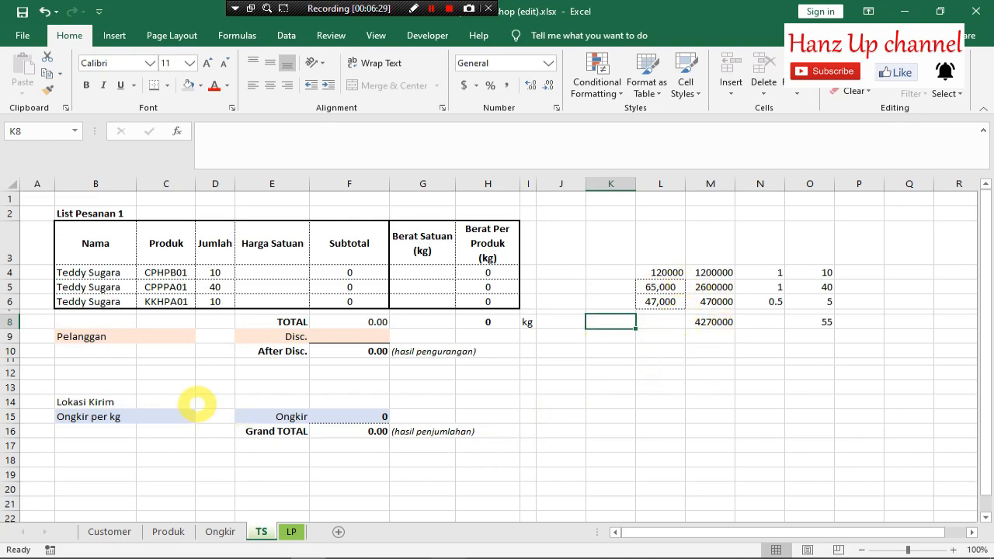
# Step: Look up the ordering customer's Pelanggan type on the Customer sheet and enter baru in cell L10 of the TS sheet
pyautogui.click(122, 337)
pyautogui.click(158, 336)
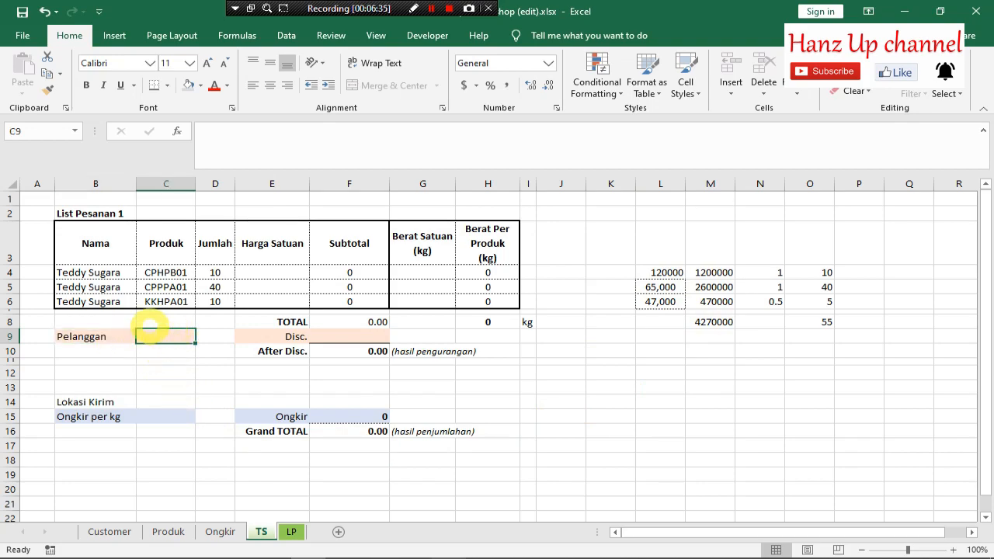
pyautogui.click(149, 360)
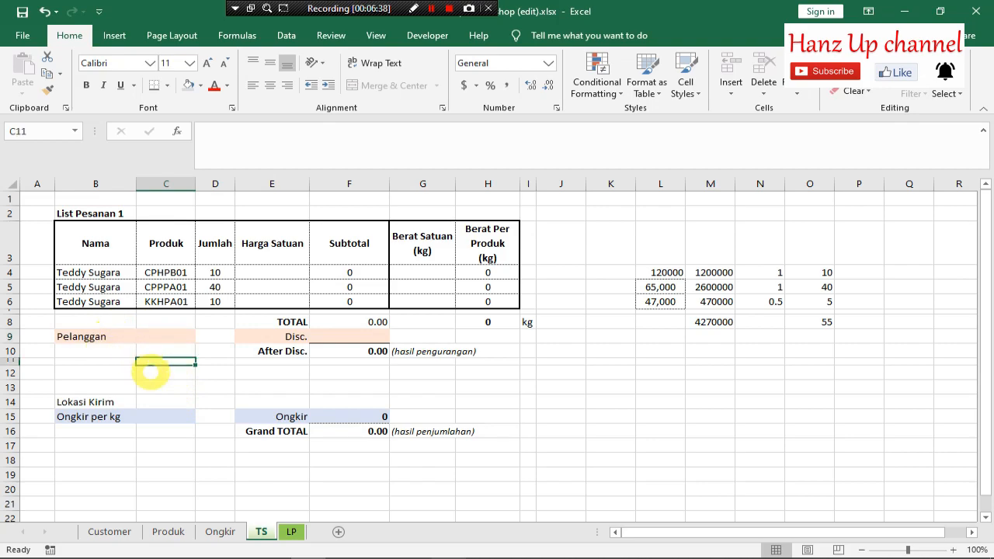
pyautogui.click(107, 532)
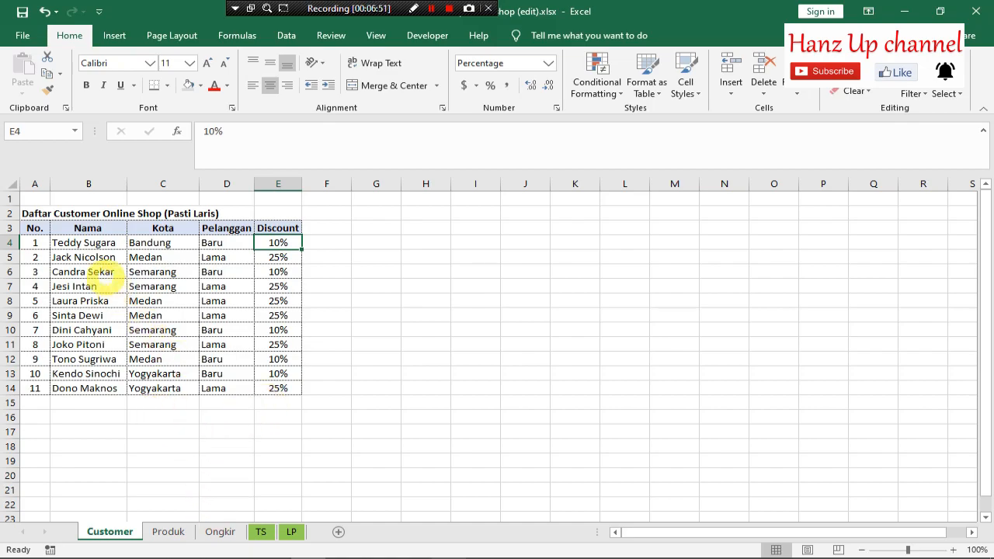
pyautogui.click(87, 244)
pyautogui.click(216, 244)
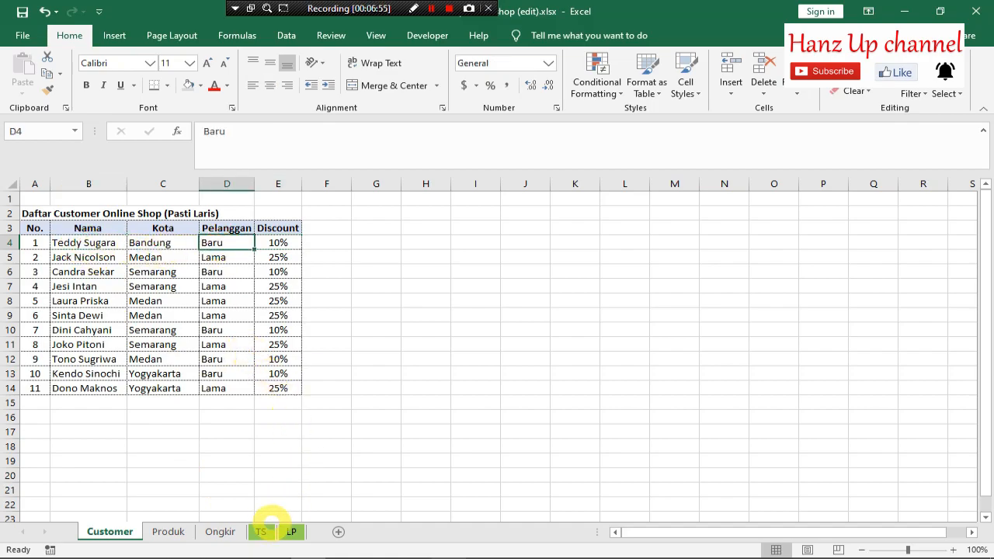
pyautogui.click(262, 530)
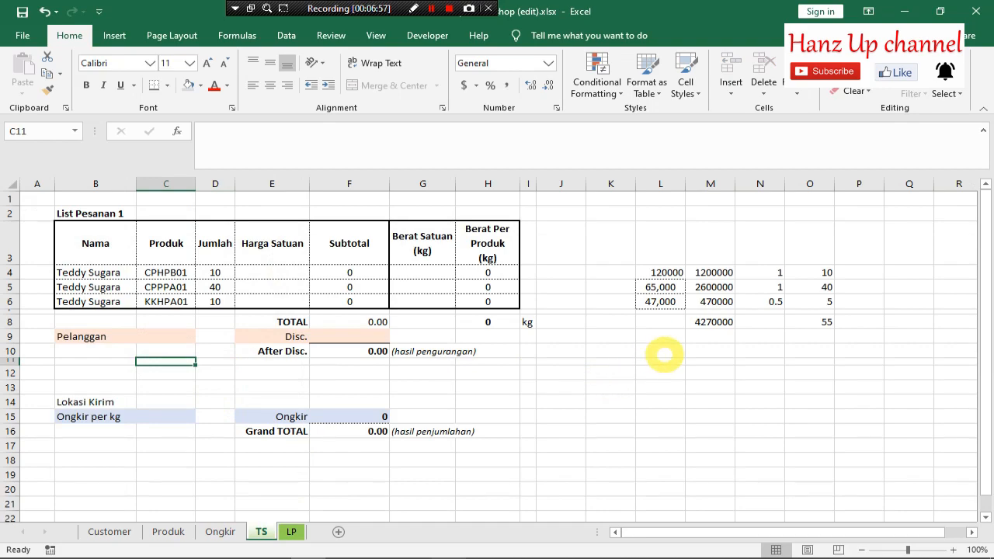
pyautogui.click(659, 351)
pyautogui.write('baru')
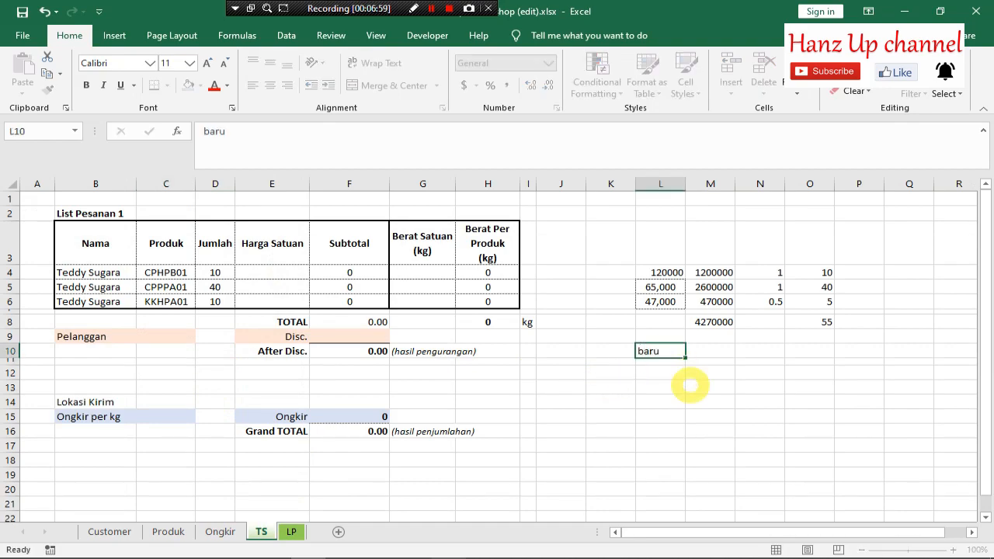
pyautogui.press('Return')
# Step: Enter the customer's discount as 10 in cell L12
pyautogui.press('Return')
pyautogui.write('10')
pyautogui.press('Return')
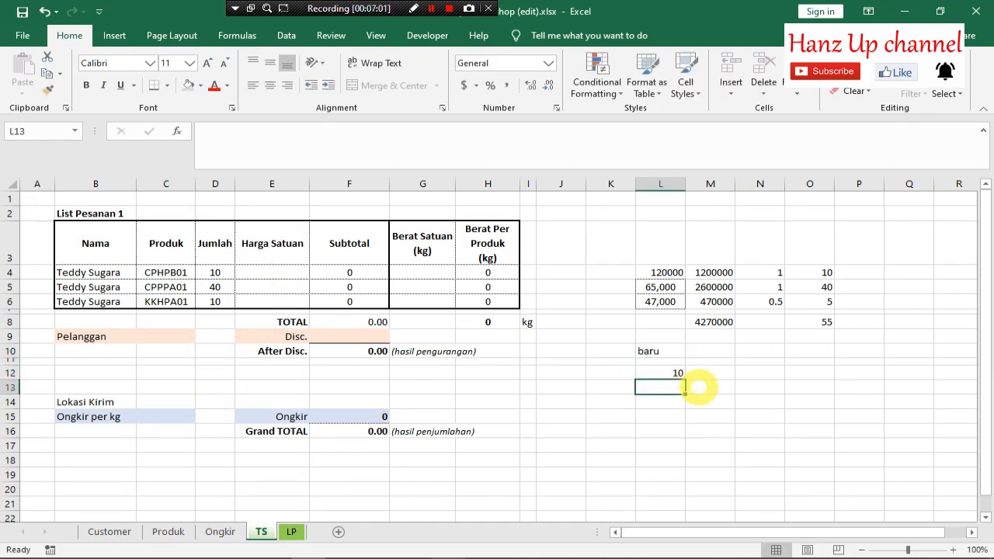
pyautogui.click(750, 417)
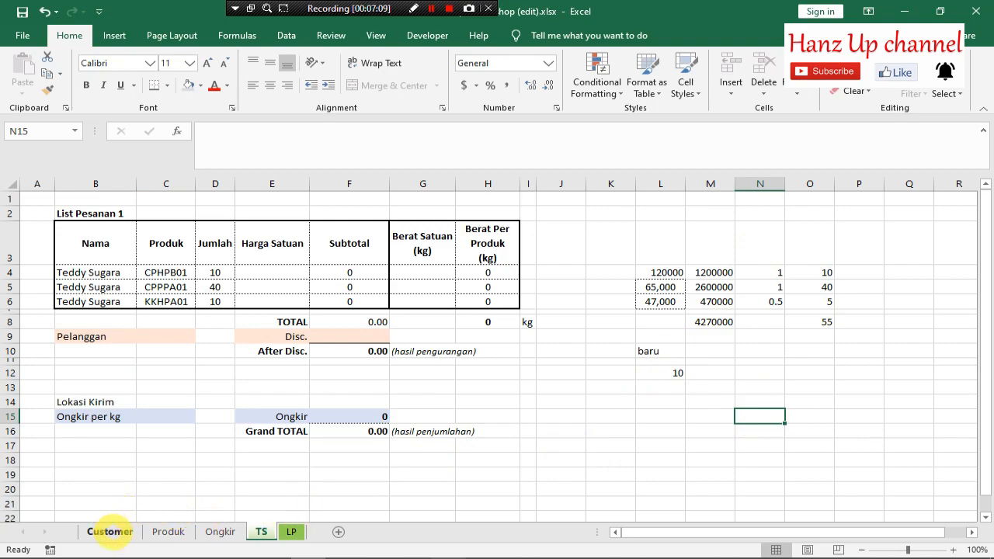
# Step: Look up the ordering customer's Kota on the Customer sheet and enter Bandung in cell L15 of the TS sheet
pyautogui.click(111, 530)
pyautogui.click(99, 243)
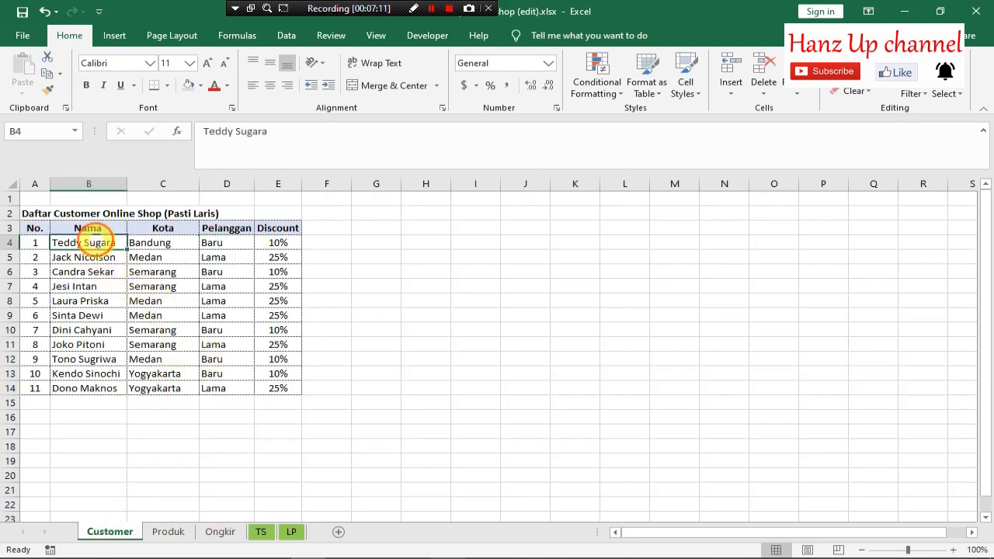
pyautogui.click(171, 240)
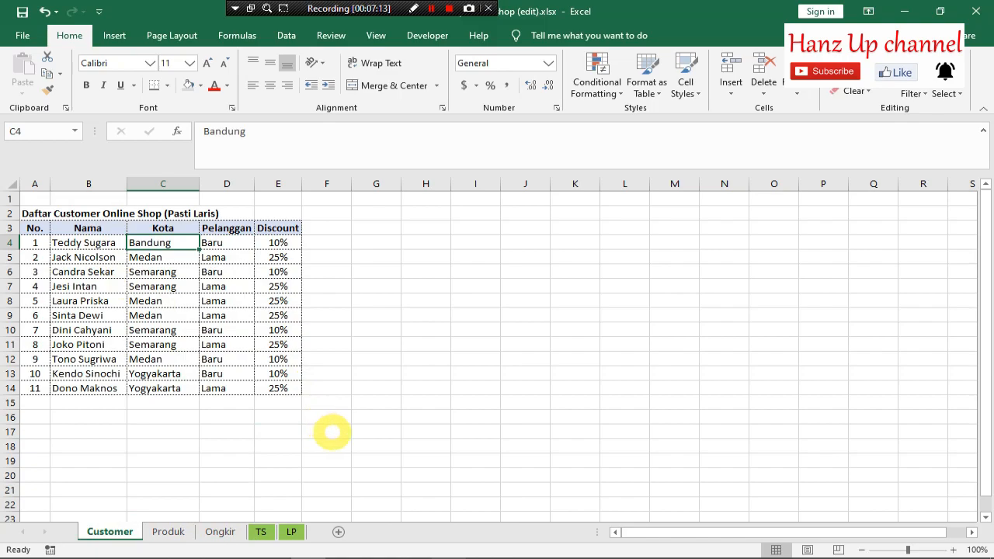
pyautogui.click(261, 531)
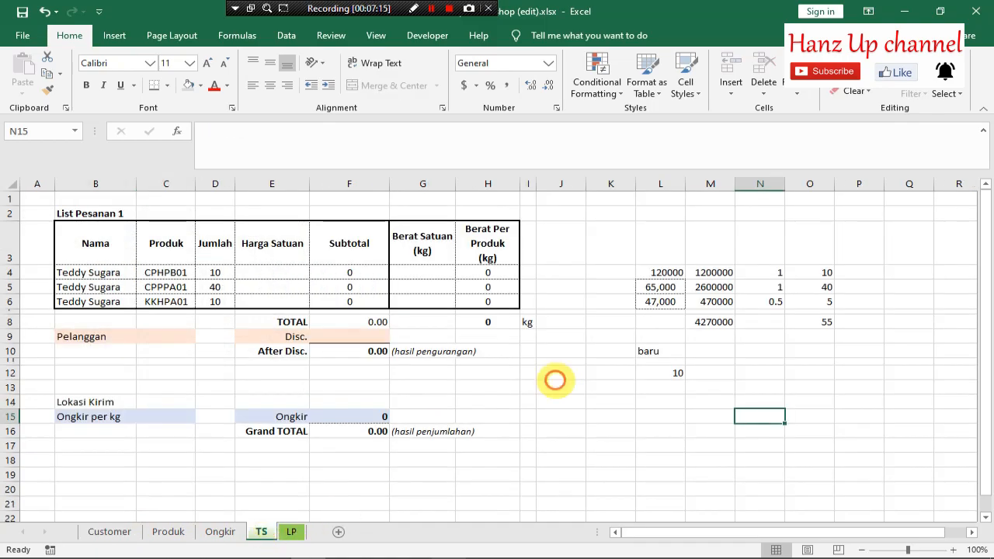
pyautogui.click(669, 416)
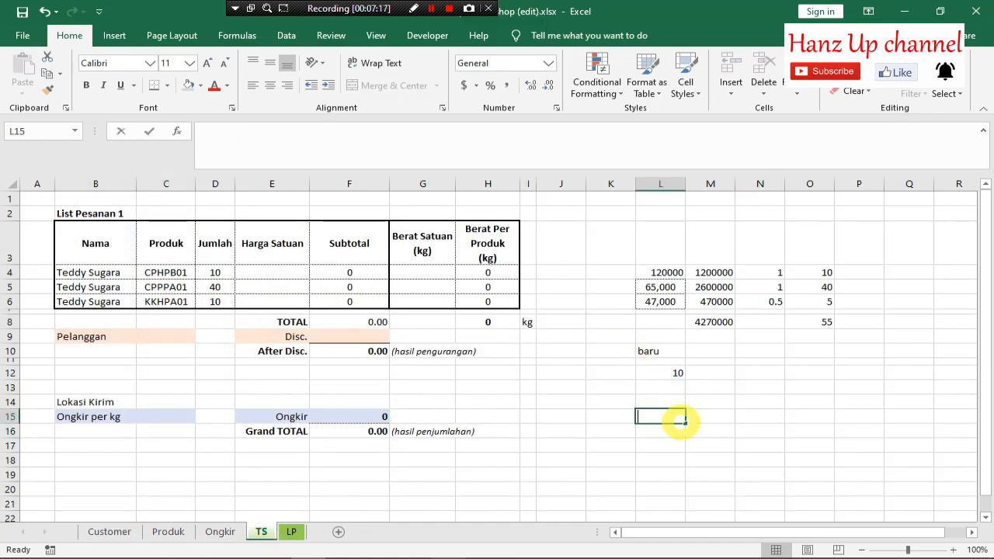
pyautogui.write('Bandung')
pyautogui.press('Tab')
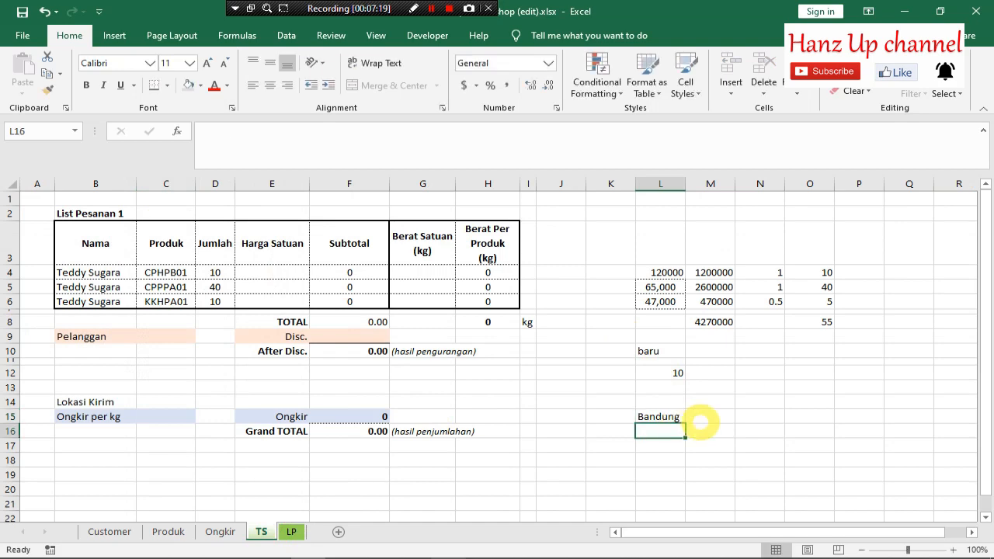
pyautogui.click(659, 420)
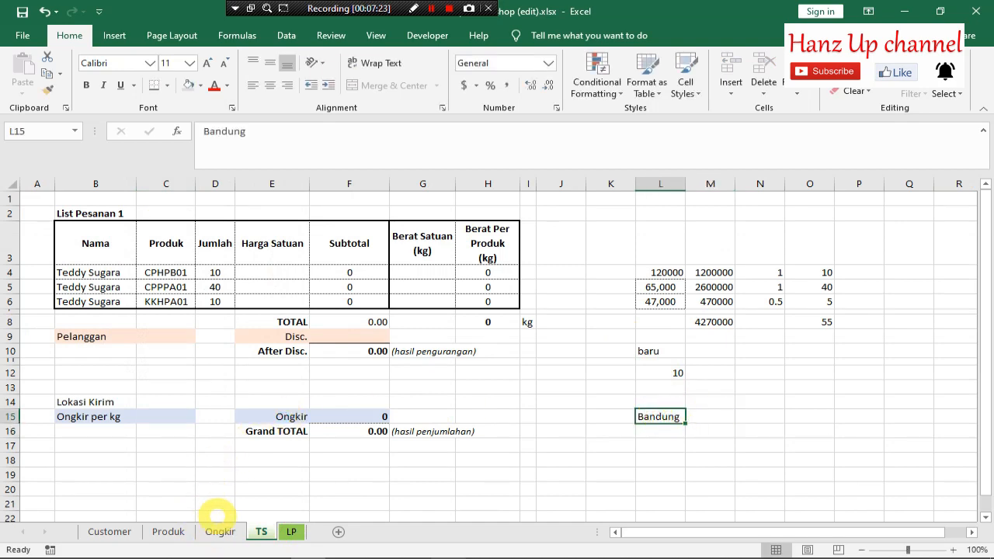
# Step: Look up Bandung's Ongkir per Kg on the Ongkir sheet and enter 100000 in cell L16 of the TS sheet
pyautogui.click(219, 532)
pyautogui.click(237, 272)
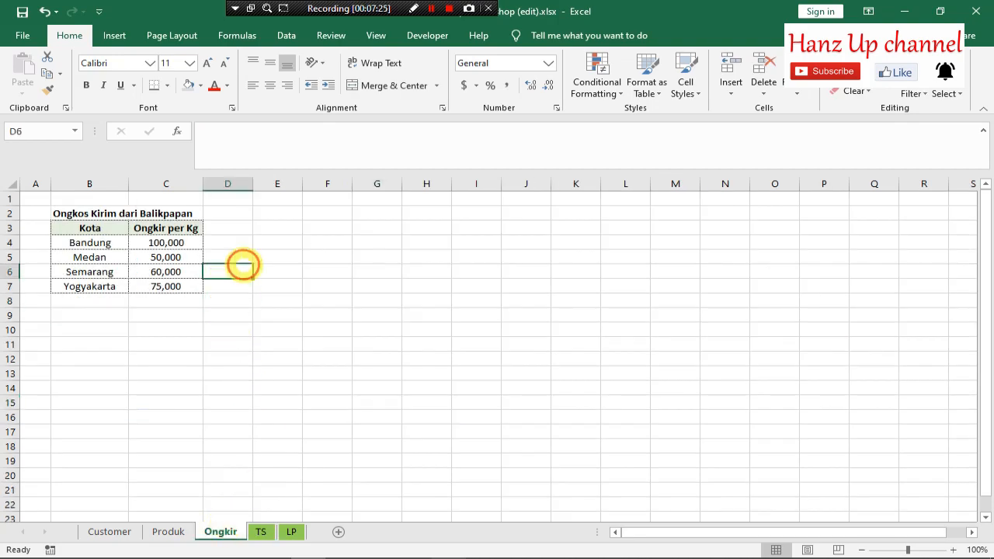
pyautogui.moveTo(117, 214); pyautogui.dragTo(179, 215)
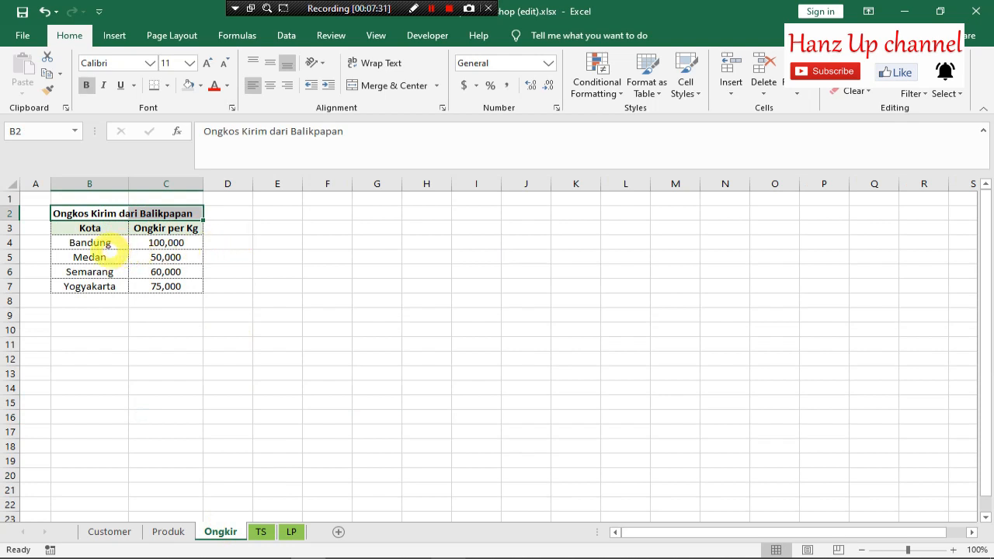
pyautogui.click(112, 244)
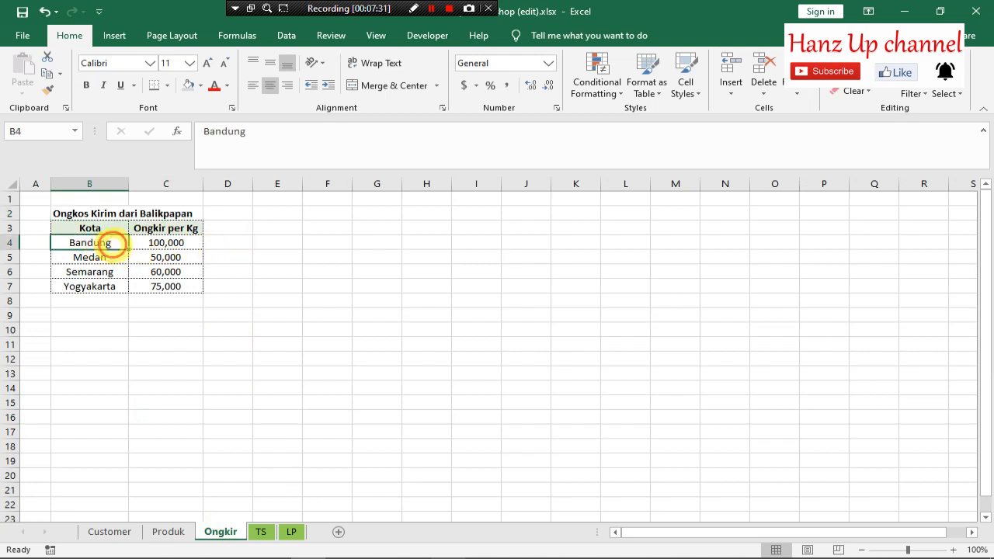
pyautogui.click(167, 244)
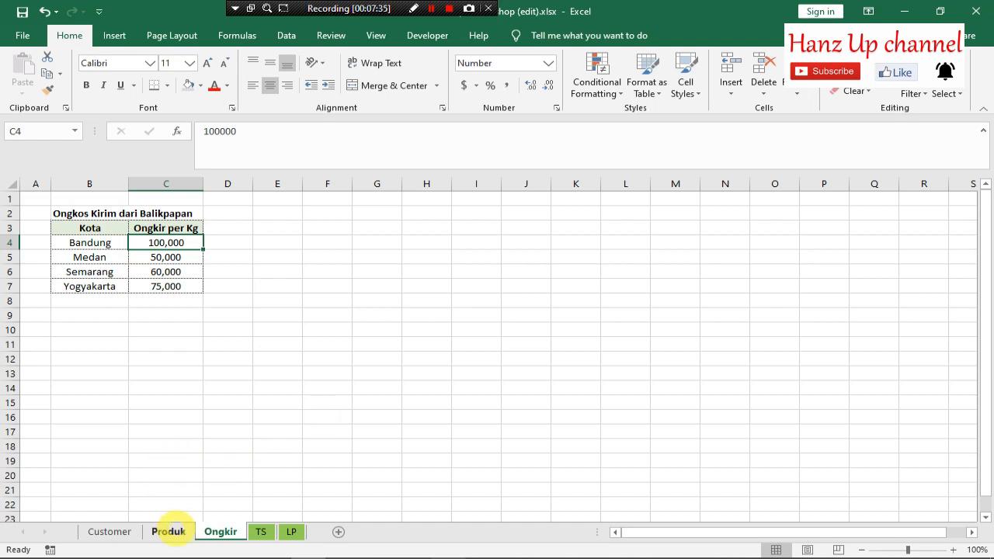
pyautogui.click(168, 531)
pyautogui.click(261, 531)
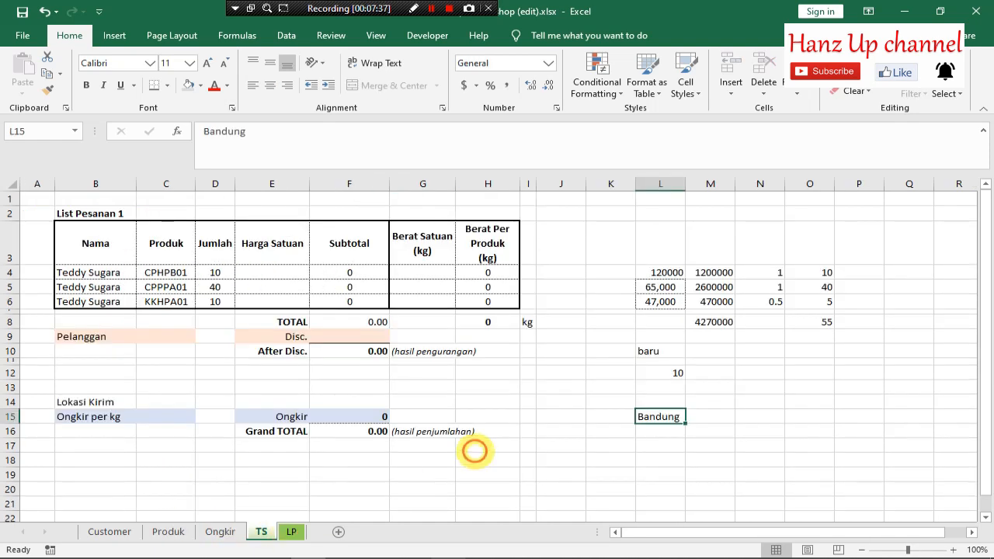
pyautogui.click(672, 447)
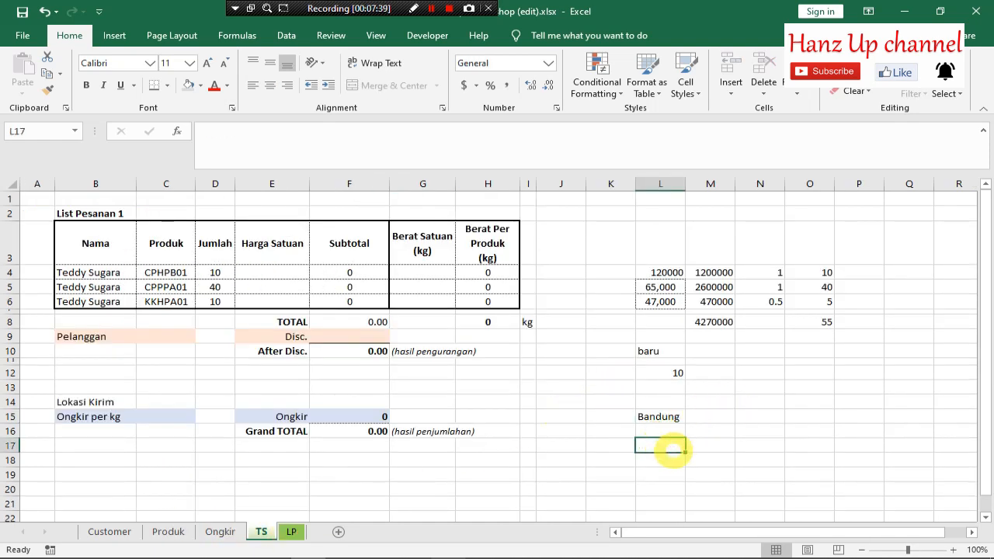
pyautogui.press('Up')
pyautogui.write('100000')
pyautogui.press('Return')
pyautogui.click(703, 431)
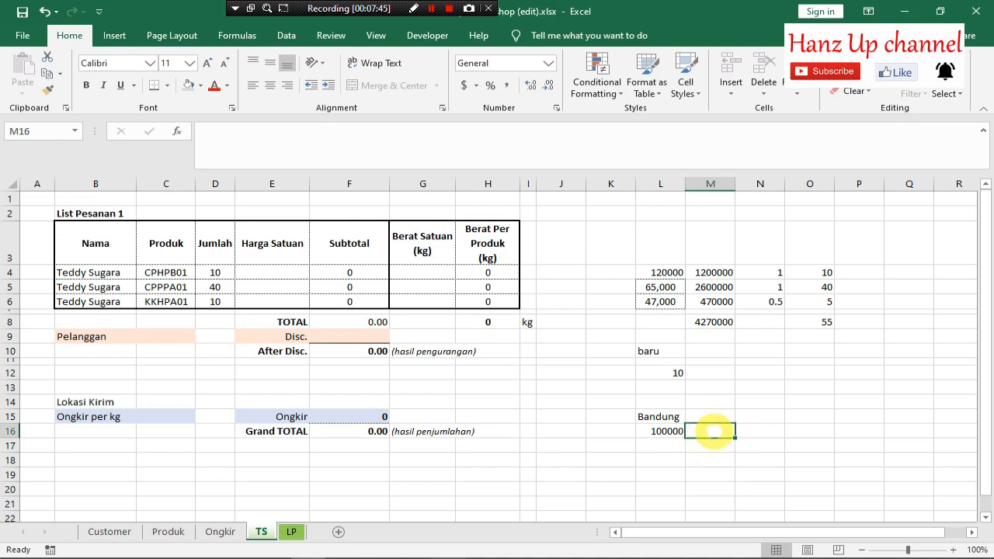
pyautogui.click(762, 418)
pyautogui.click(738, 431)
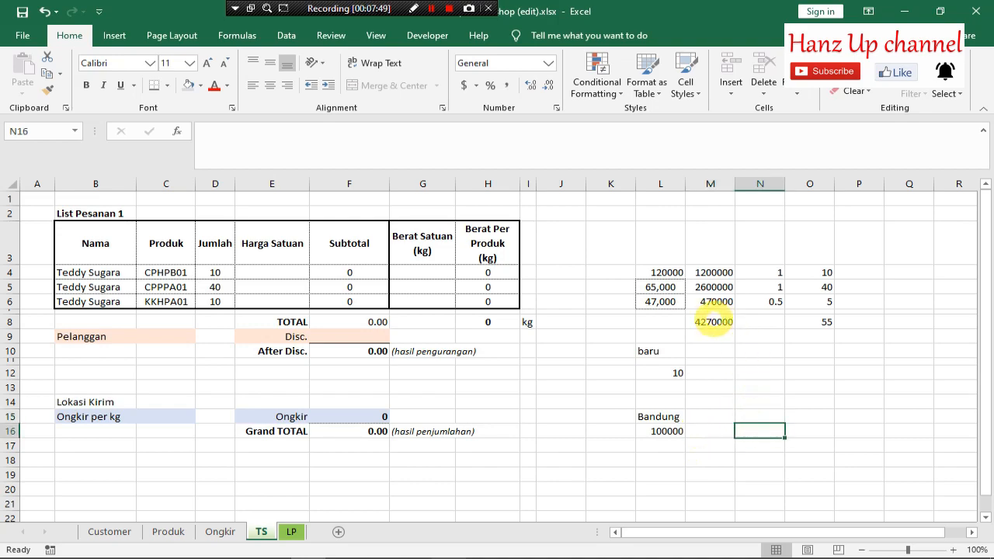
# Step: Label the order total with Total in cell L8 and colour the text of L8:M8 red
pyautogui.click(661, 321)
pyautogui.write('Total')
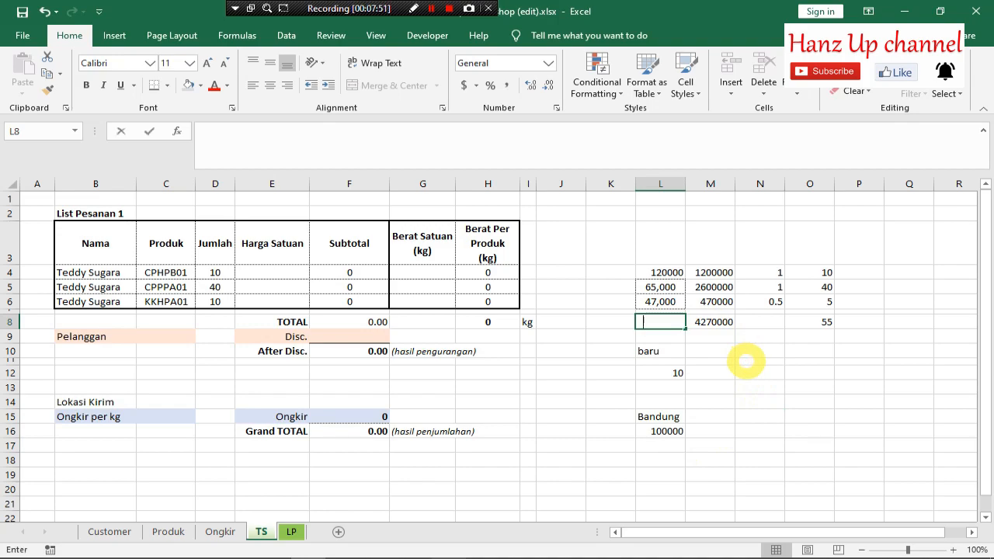
pyautogui.press('Return')
pyautogui.press('Up')
pyautogui.hotkey('shift', 'Right')
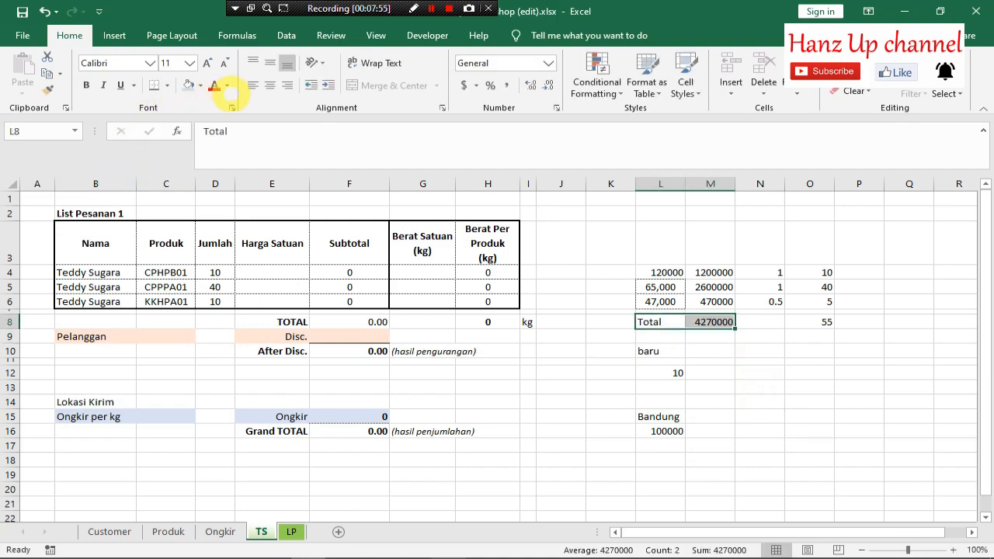
pyautogui.click(215, 84)
pyautogui.click(750, 374)
pyautogui.click(728, 449)
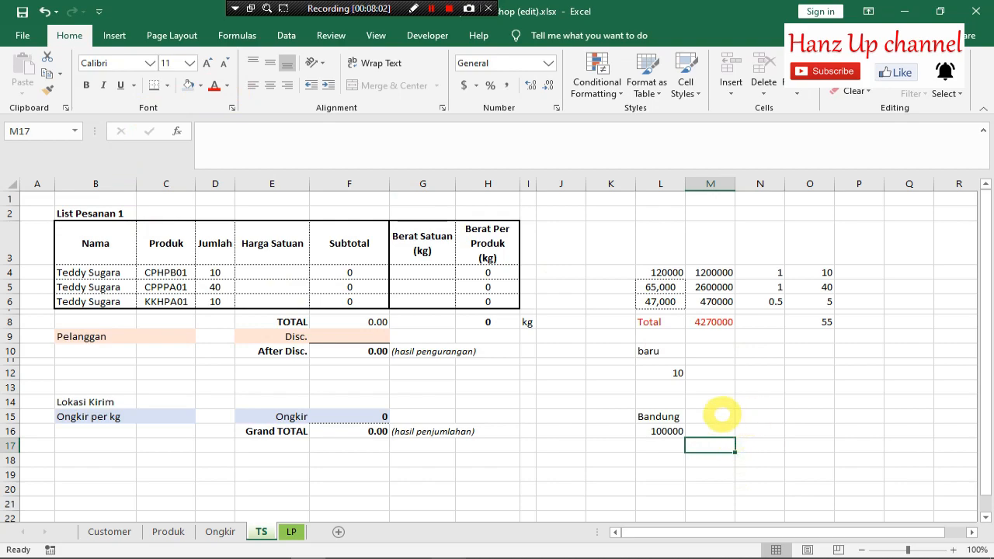
# Step: Enter the unit kg in cell P8 beside the total weight
pyautogui.click(804, 432)
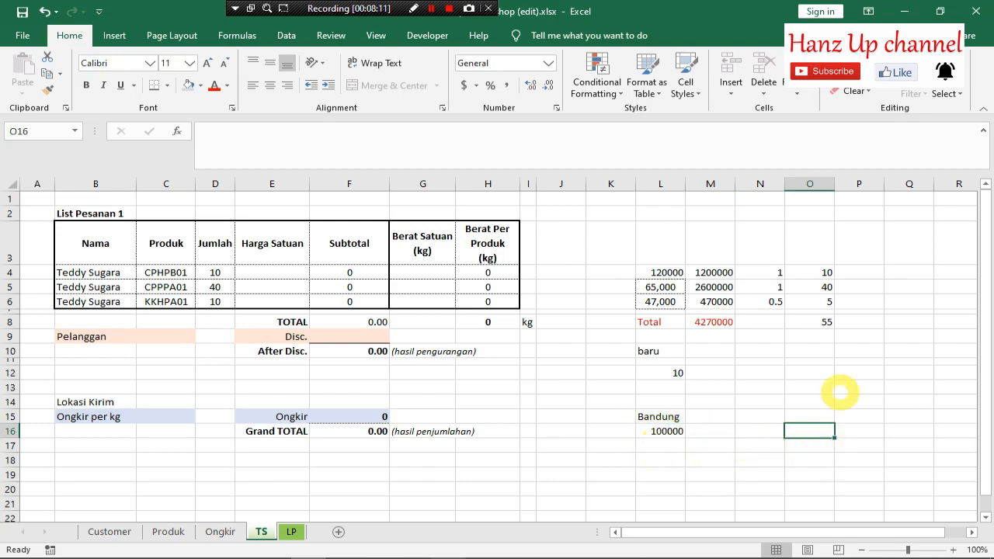
pyautogui.click(848, 323)
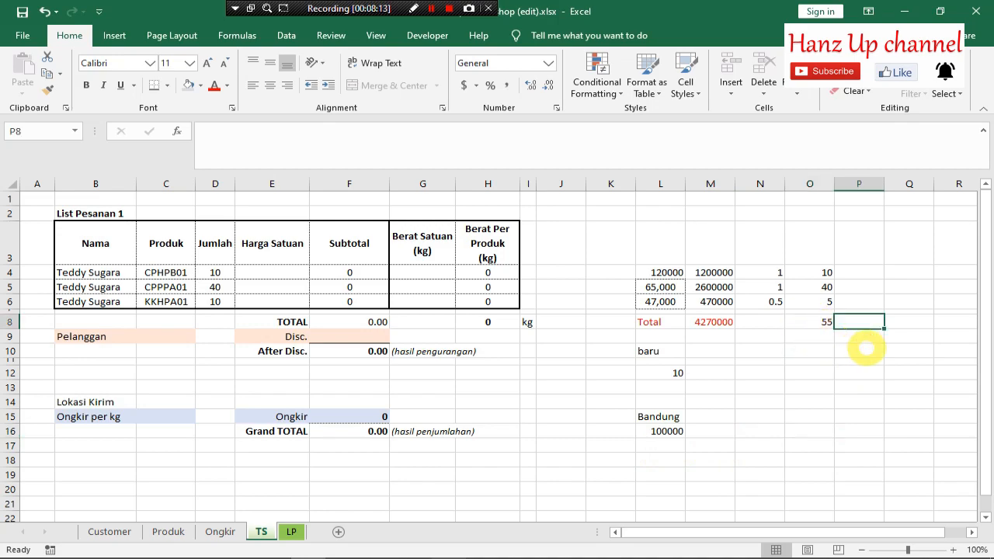
pyautogui.write('kg')
pyautogui.press('Return')
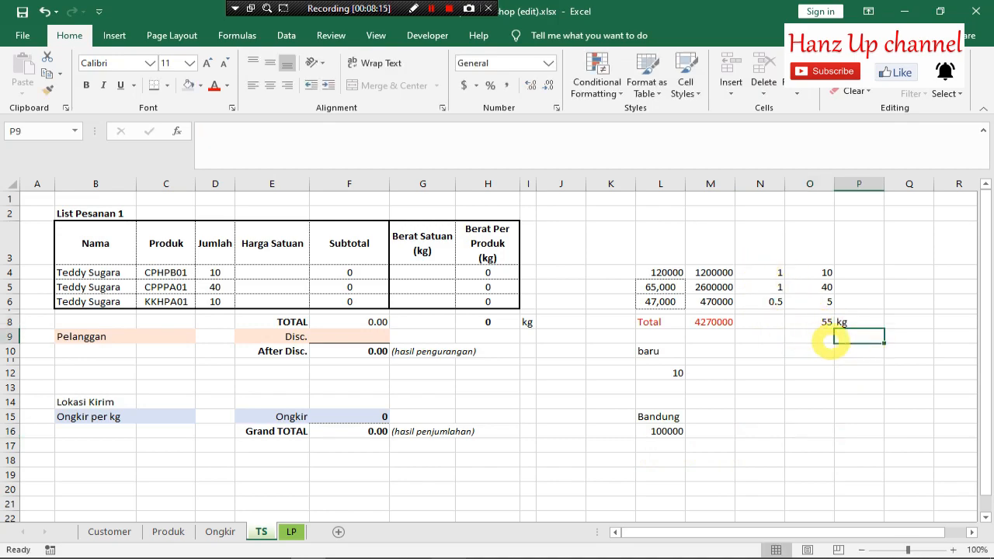
# Step: Calculate the shipping cost in cell O16 with the formula =O8*L16
pyautogui.click(826, 434)
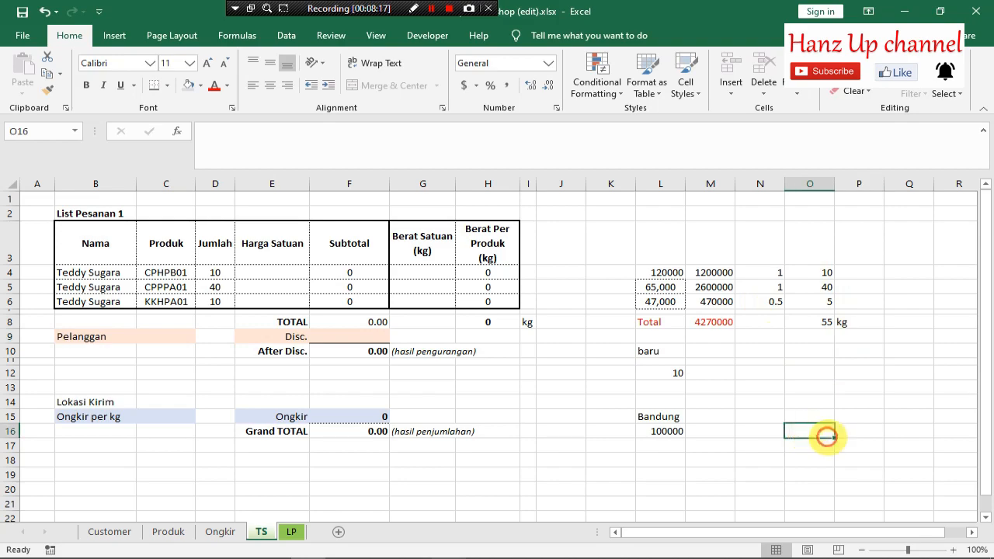
pyautogui.write('=')
pyautogui.click(816, 321)
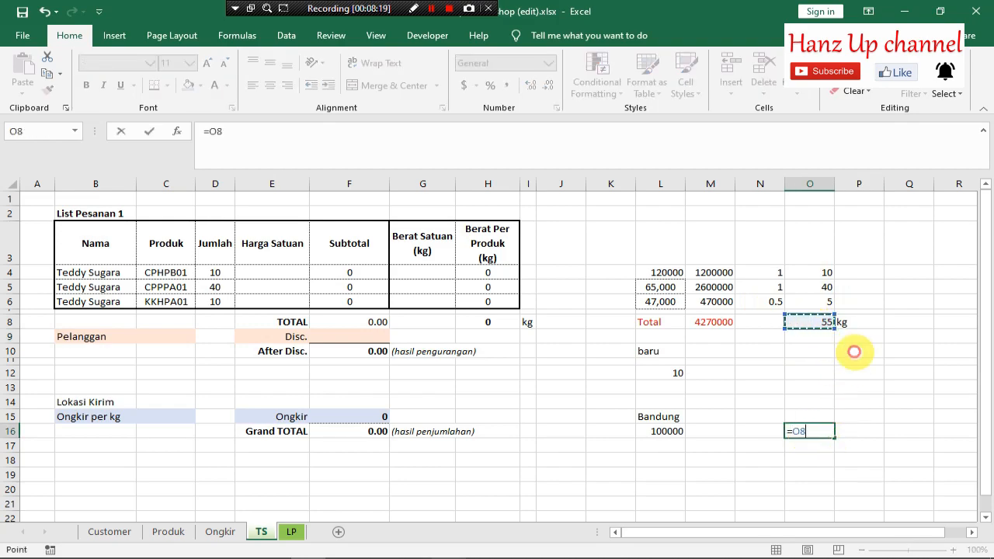
pyautogui.write('*')
pyautogui.click(674, 432)
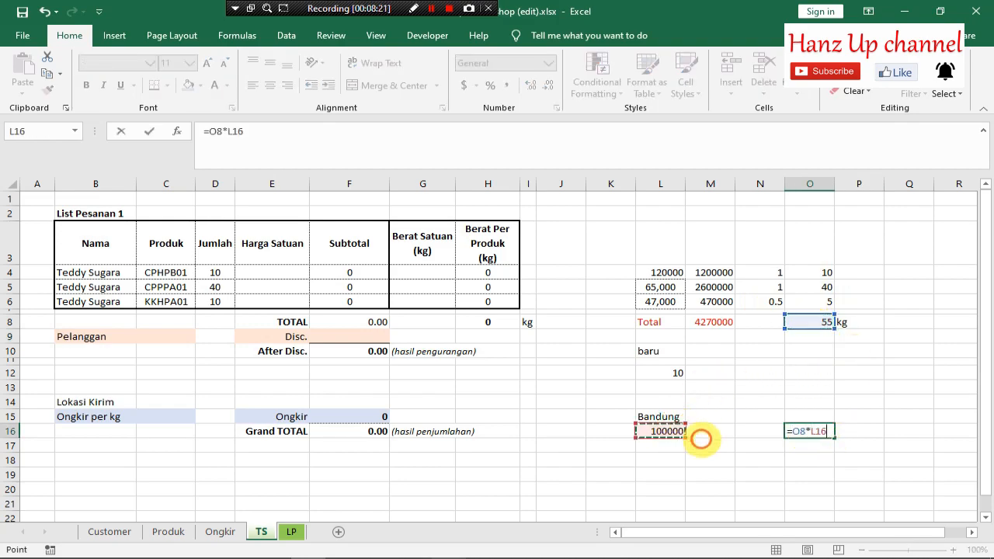
pyautogui.press('Return')
pyautogui.click(754, 477)
pyautogui.click(845, 435)
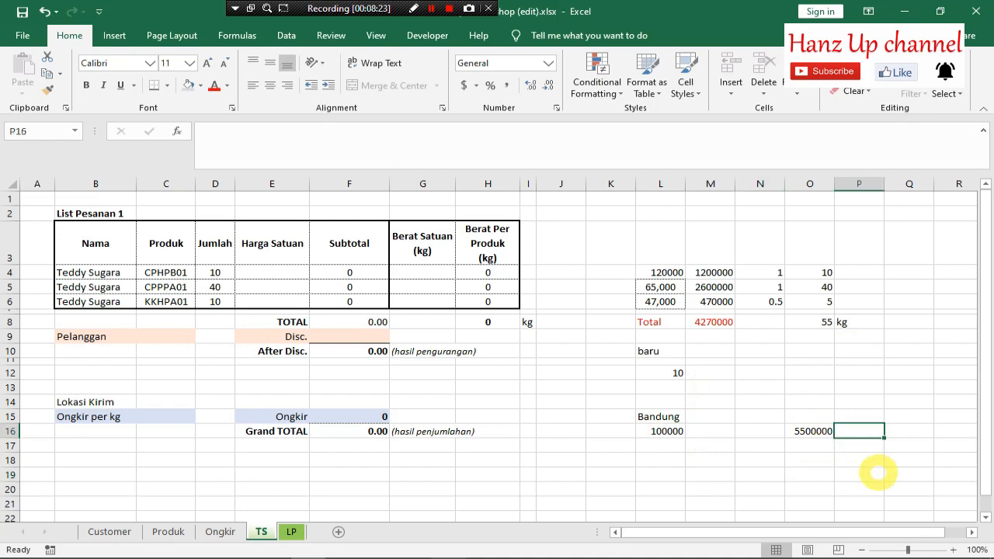
# Step: Colour the shipping cost in cell O16 red
pyautogui.press('Left')
pyautogui.press('Left')
pyautogui.press('Right')
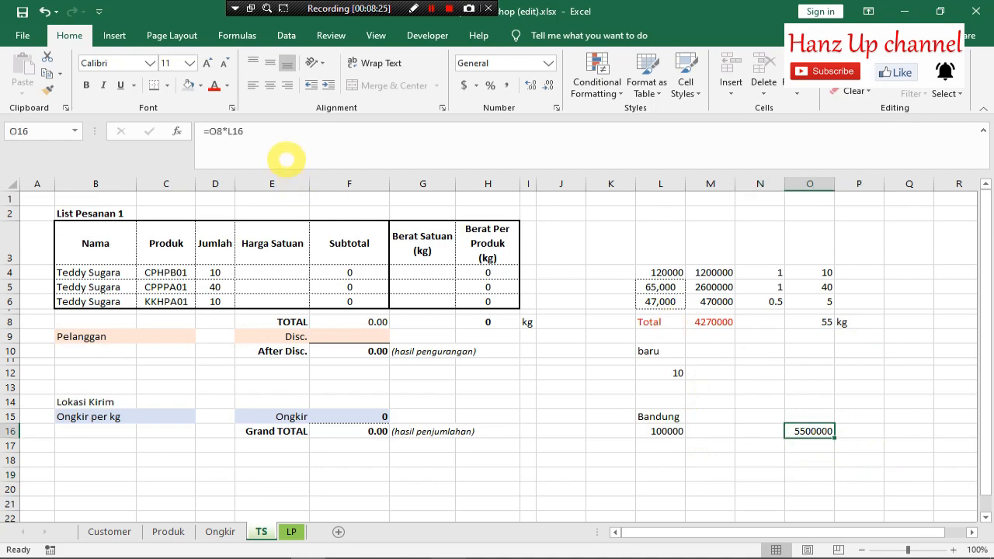
pyautogui.click(215, 85)
pyautogui.click(899, 407)
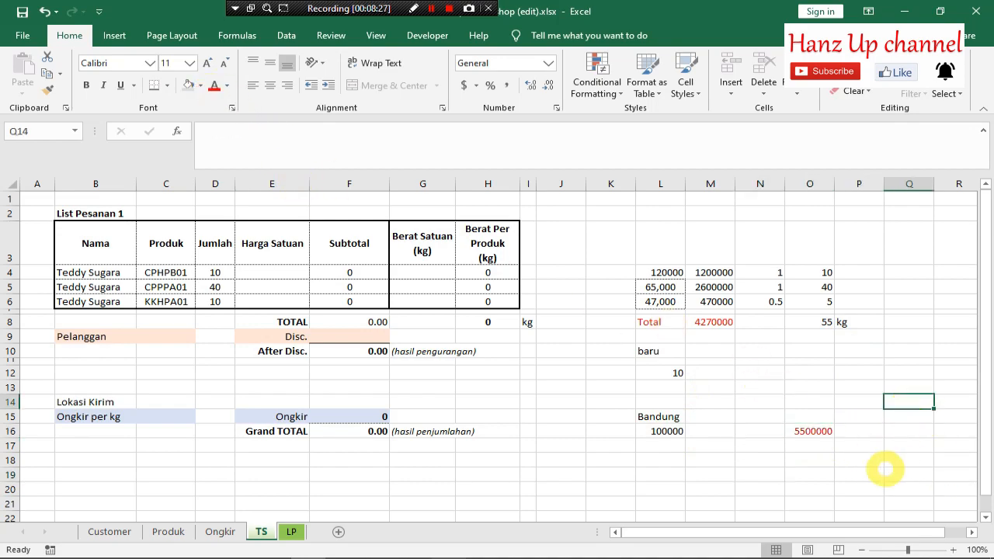
# Step: Add the shipping cost and the order total in cell O18 with the formula =O16+M8
pyautogui.click(808, 459)
pyautogui.click(772, 460)
pyautogui.click(808, 461)
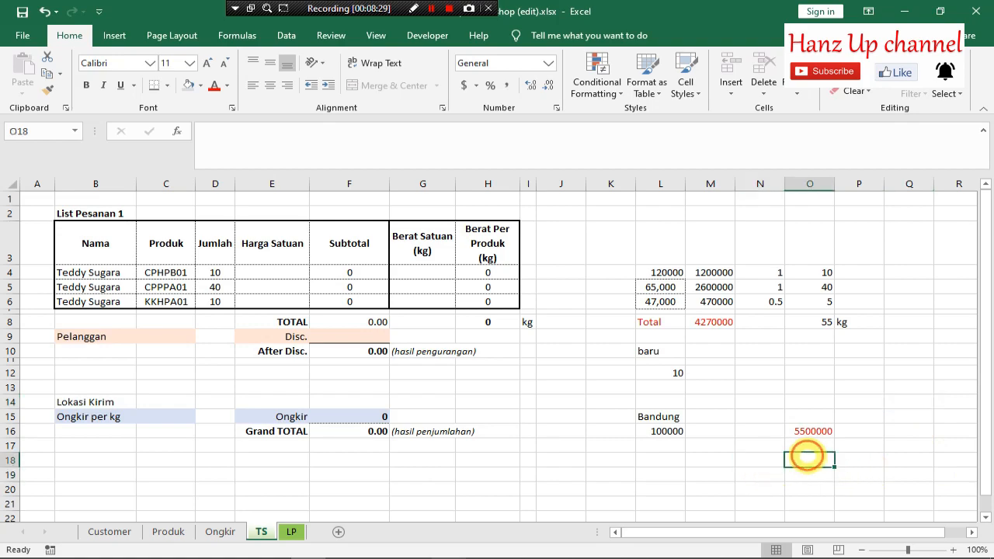
pyautogui.write('=')
pyautogui.click(812, 431)
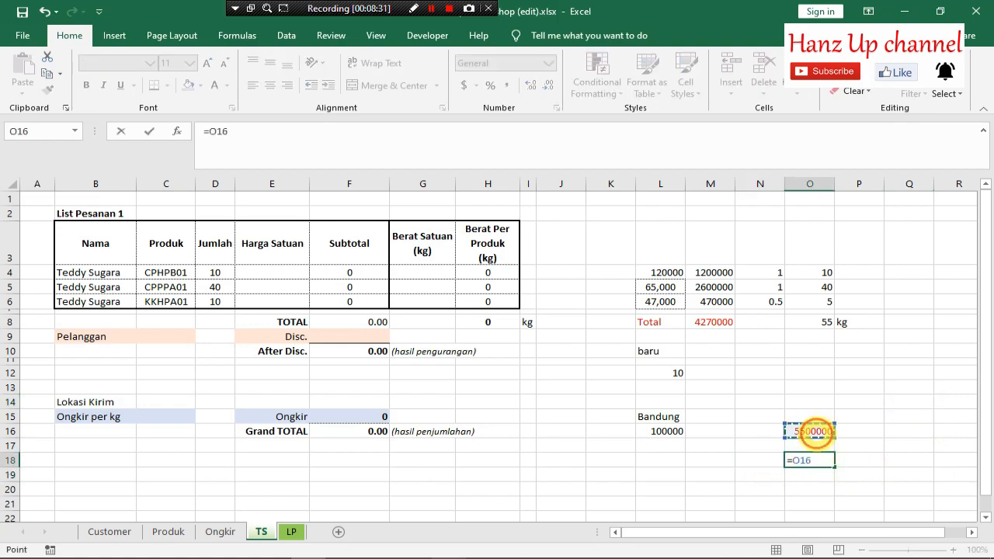
pyautogui.write('+')
pyautogui.click(706, 321)
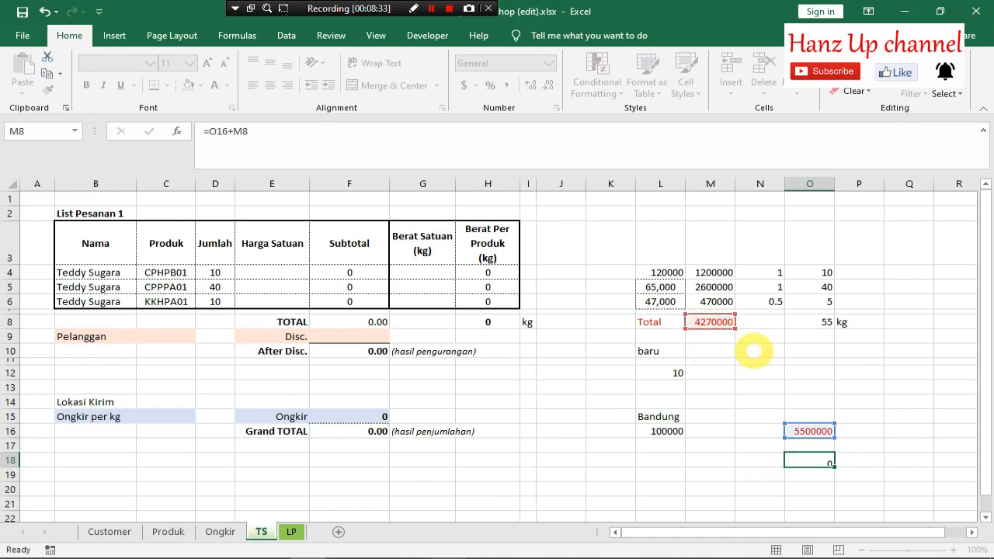
pyautogui.press('Return')
# Step: Colour the grand total in cell O18 red
pyautogui.click(793, 388)
pyautogui.click(800, 460)
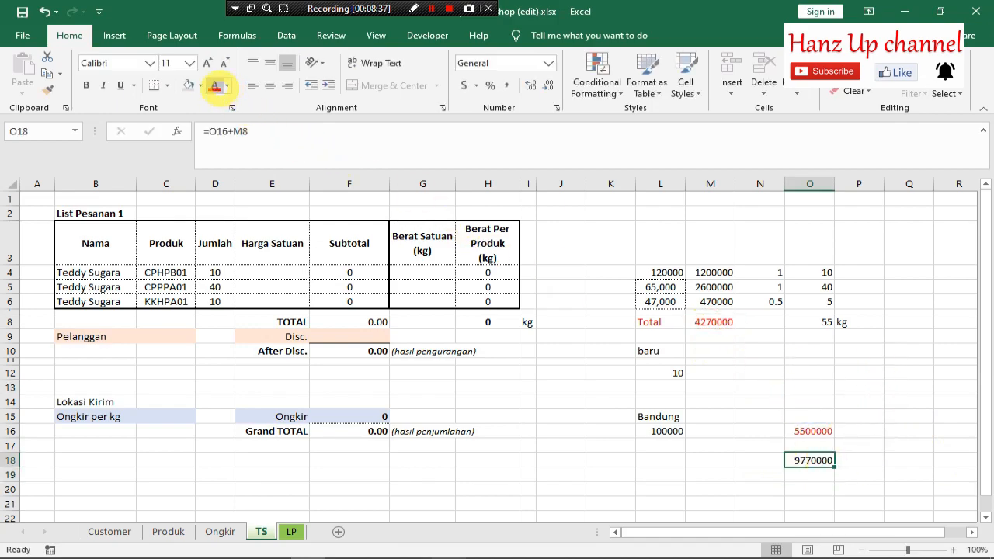
pyautogui.click(214, 86)
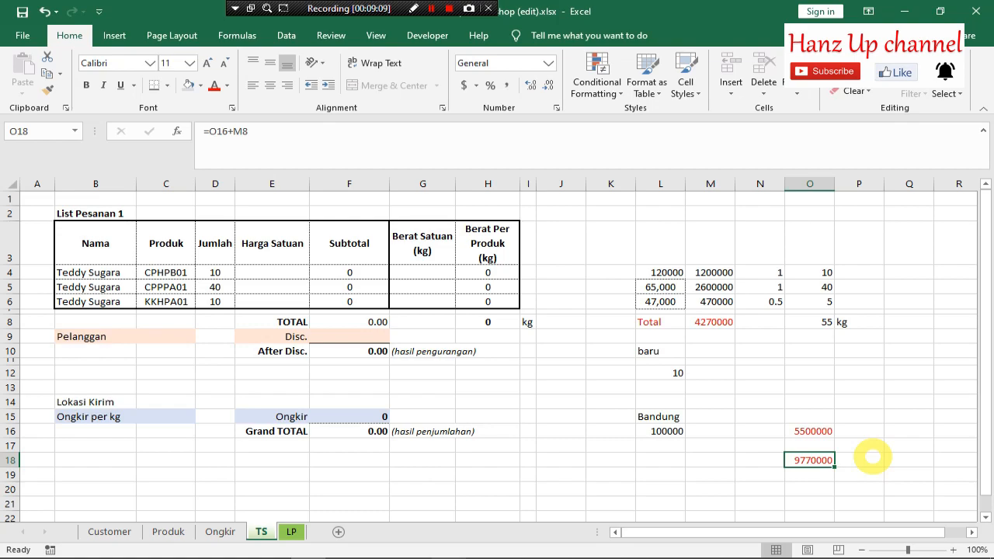
pyautogui.click(714, 374)
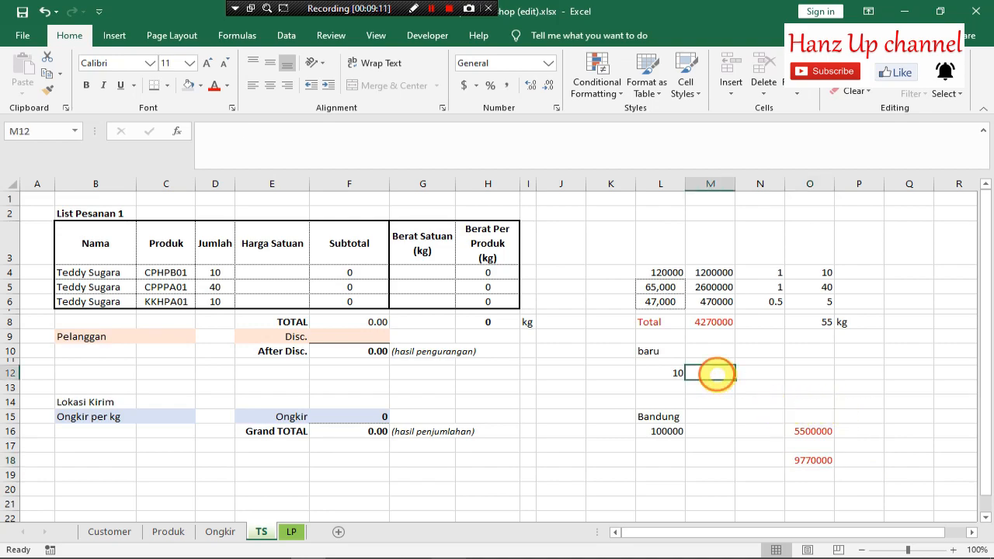
pyautogui.write('=')
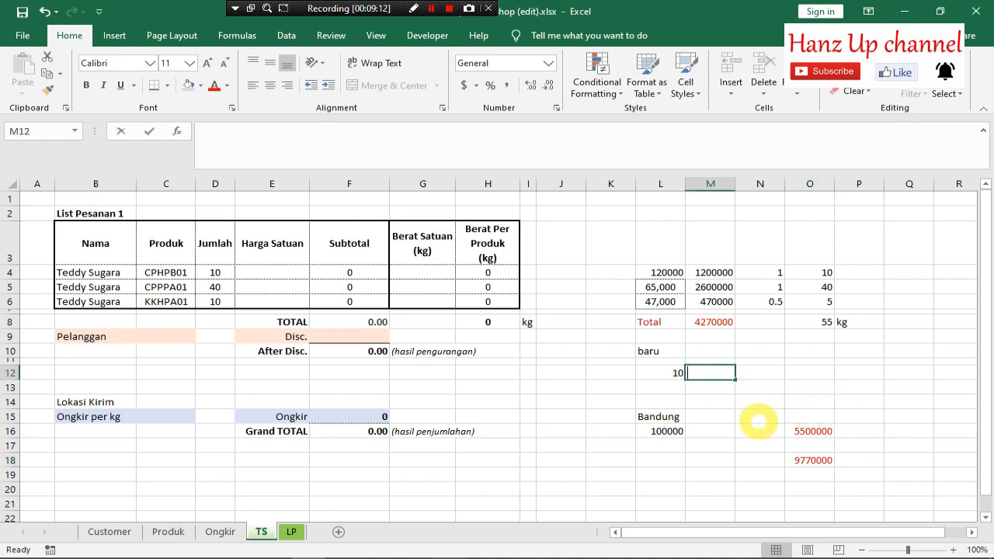
pyautogui.write('=')
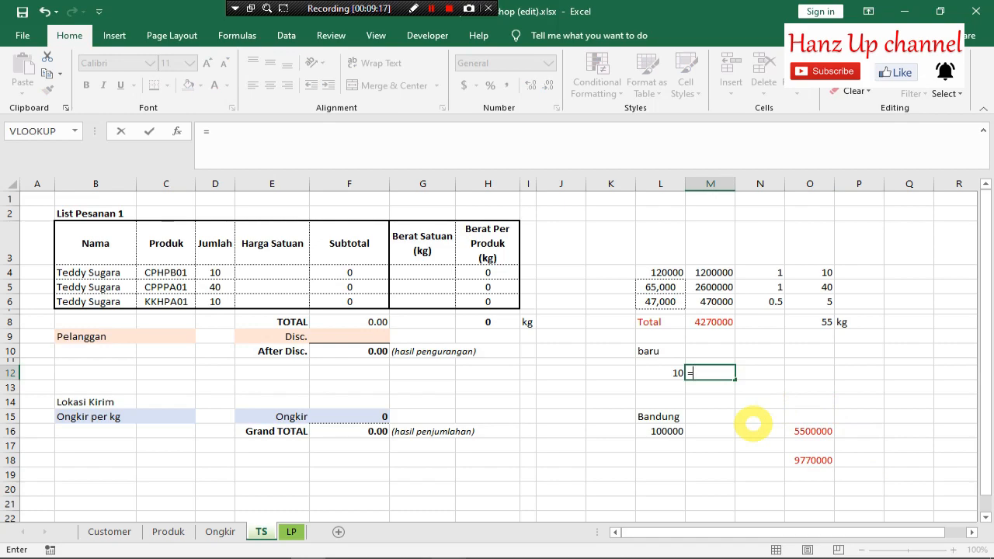
pyautogui.write('(1-')
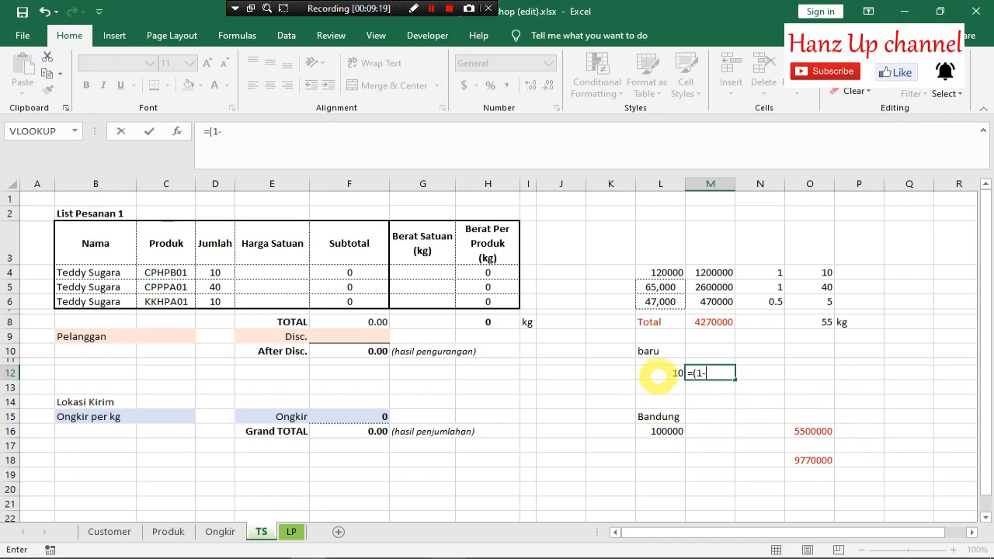
pyautogui.click(660, 373)
pyautogui.press('Escape')
# Step: Format the discount value in cell L12 as a percentage
pyautogui.click(727, 406)
pyautogui.click(683, 378)
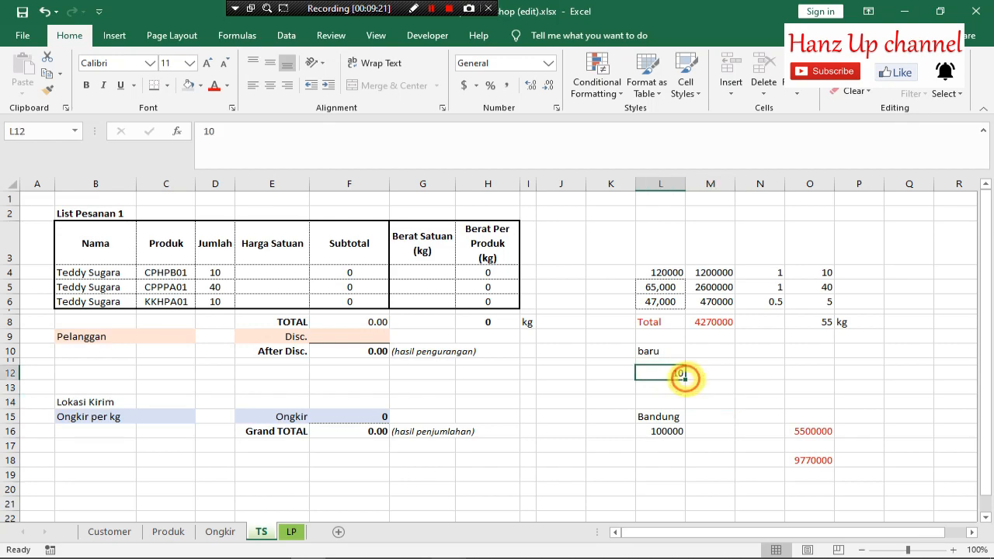
pyautogui.click(484, 89)
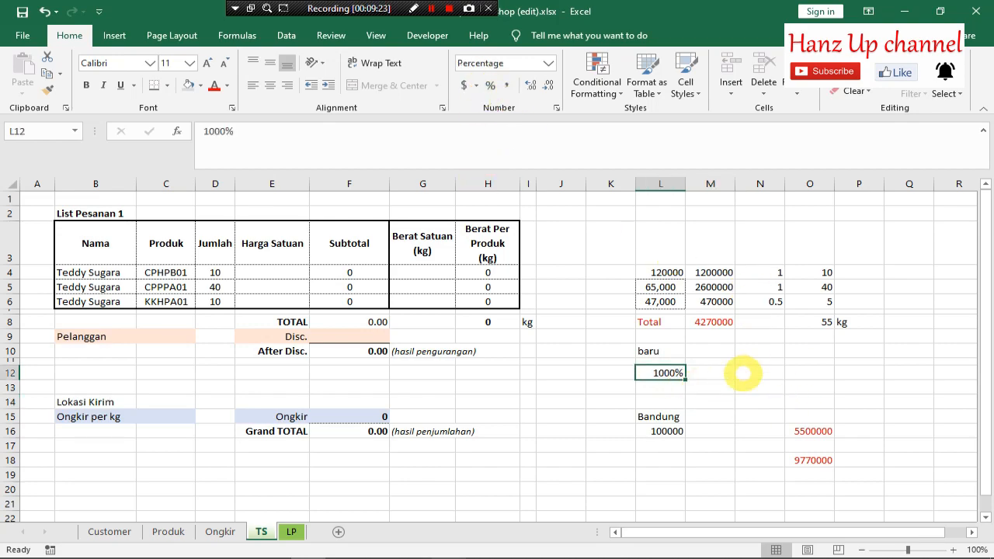
# Step: Calculate the discounted order total in cell M12 with the formula =(1-L12)*M8
pyautogui.click(710, 374)
pyautogui.write('=1')
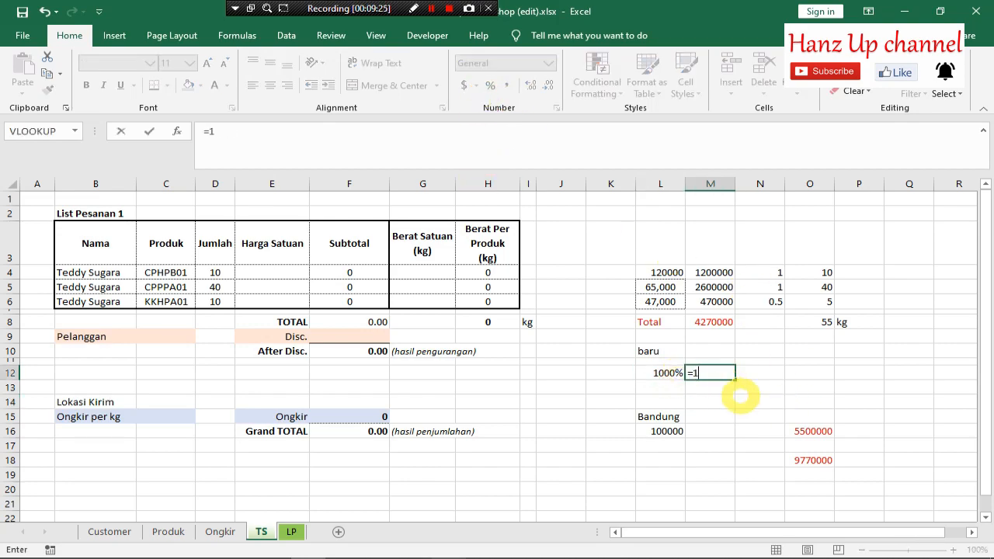
pyautogui.press('BackSpace')
pyautogui.write('(1-')
pyautogui.click(666, 374)
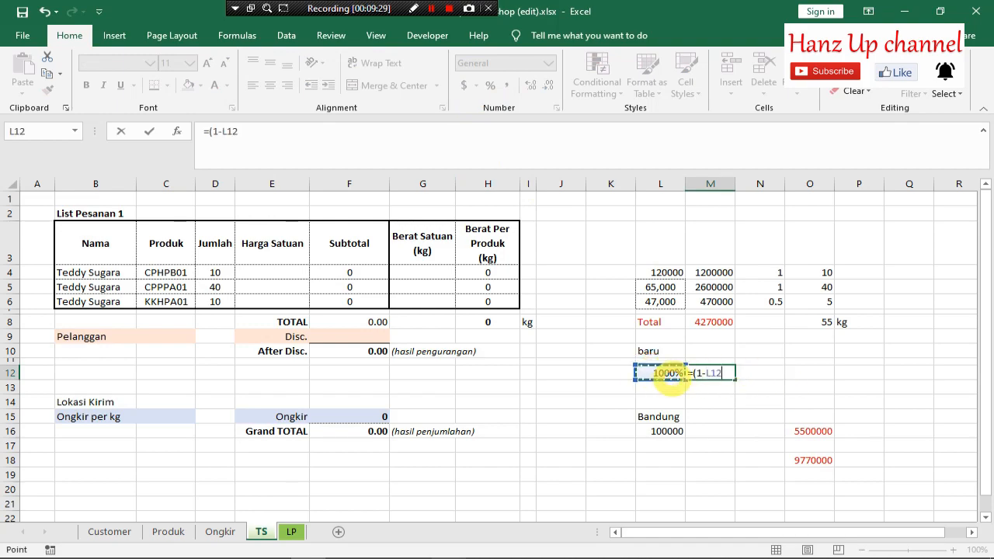
pyautogui.write(')*')
pyautogui.click(711, 321)
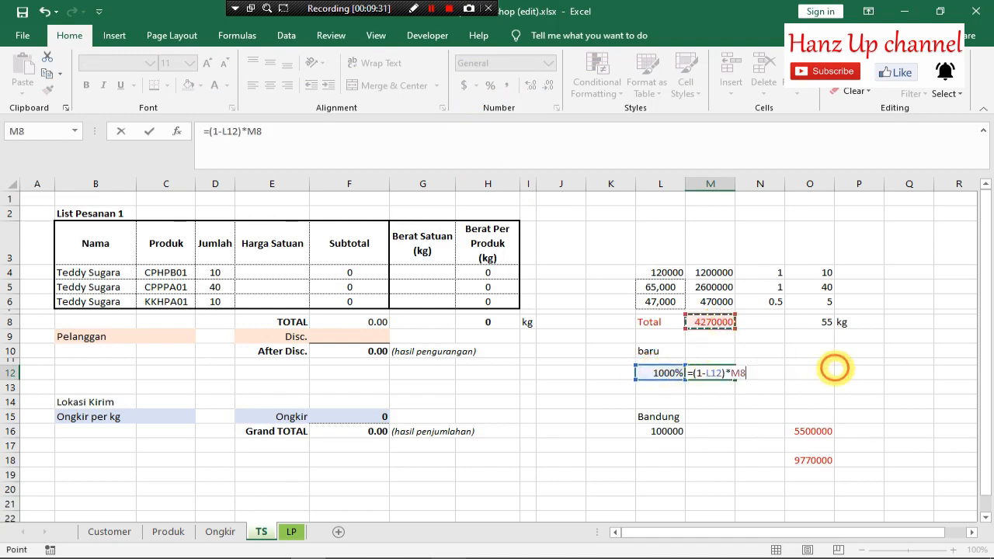
pyautogui.press('Return')
pyautogui.click(840, 398)
pyautogui.click(726, 374)
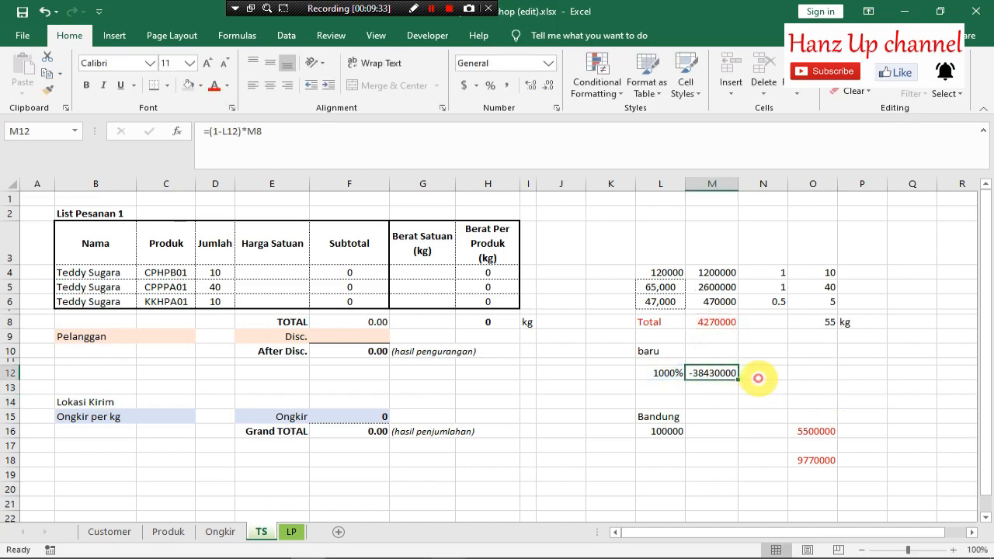
# Step: Set the discount in cell L12 to 10%
pyautogui.click(672, 375)
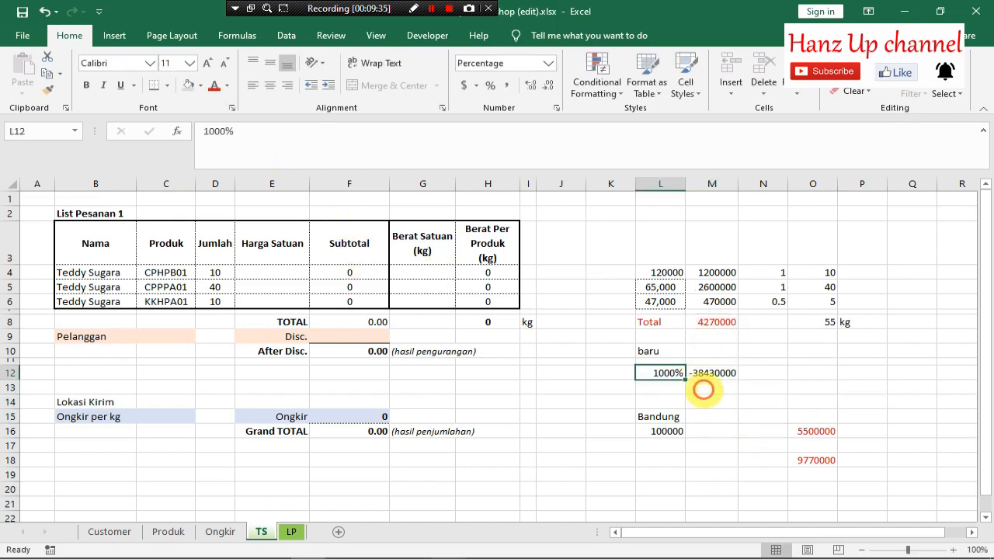
pyautogui.write('10')
pyautogui.press('Return')
pyautogui.press('Right')
pyautogui.press('Right')
pyautogui.press('Right')
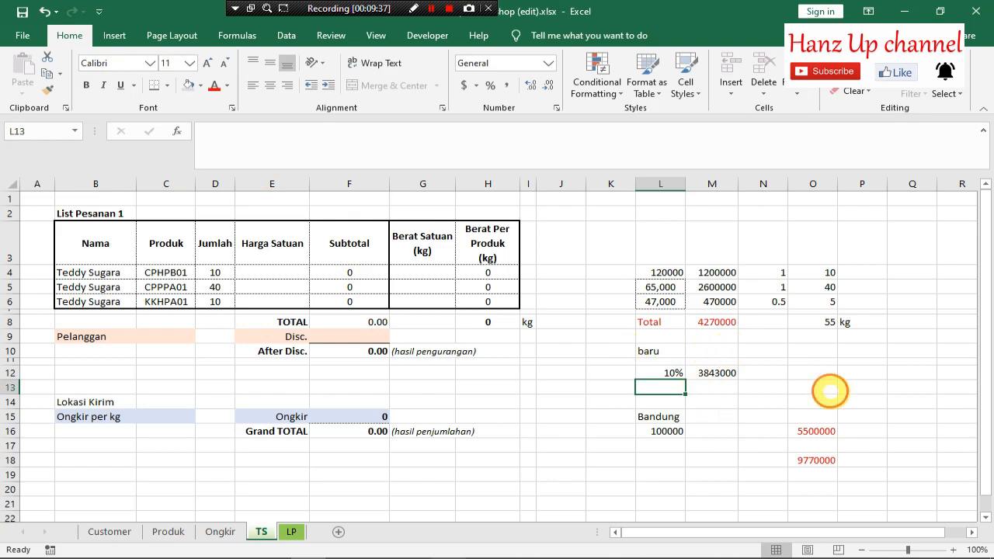
pyautogui.click(760, 401)
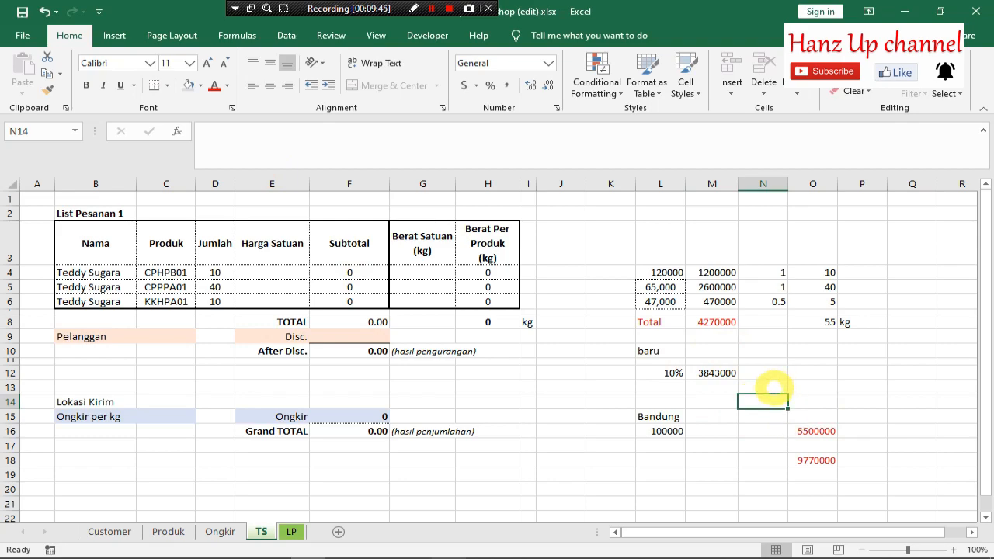
# Step: Colour the discounted order total in cell M12 red
pyautogui.click(763, 387)
pyautogui.click(718, 373)
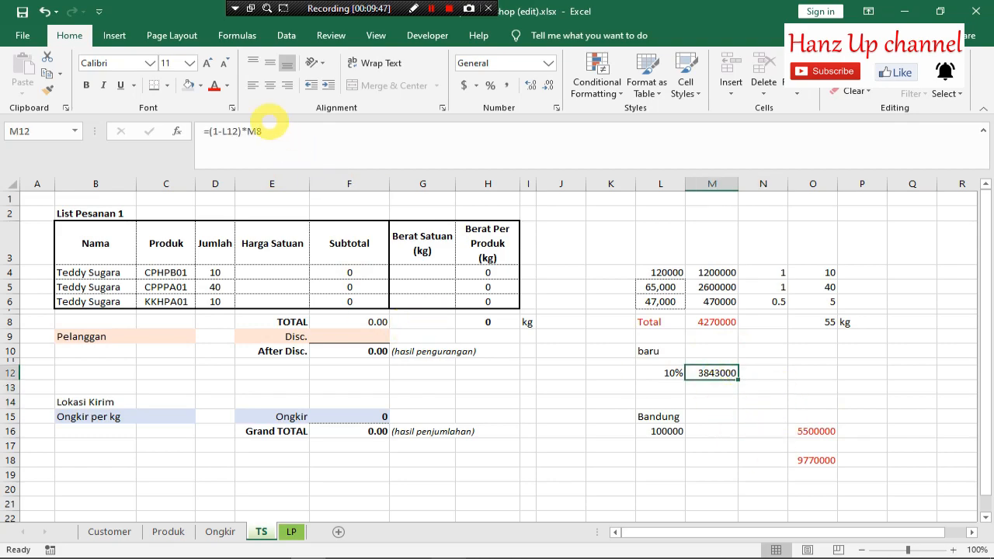
pyautogui.click(214, 83)
pyautogui.click(822, 392)
pyautogui.click(742, 336)
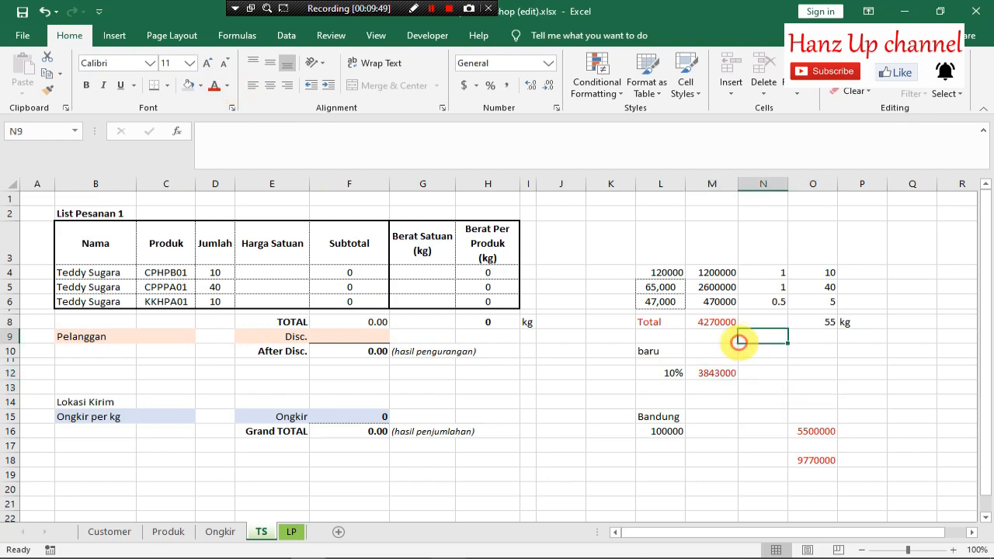
pyautogui.click(719, 323)
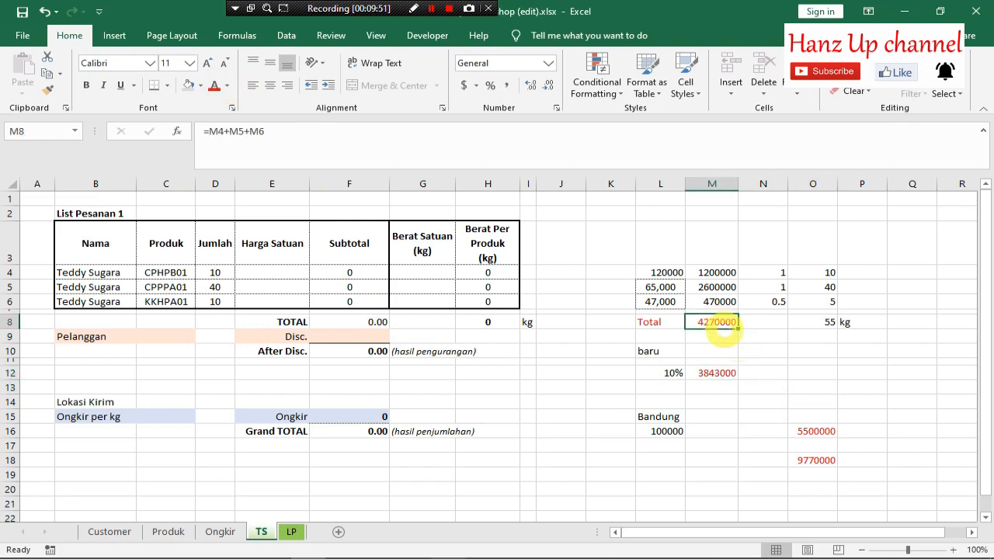
pyautogui.click(731, 372)
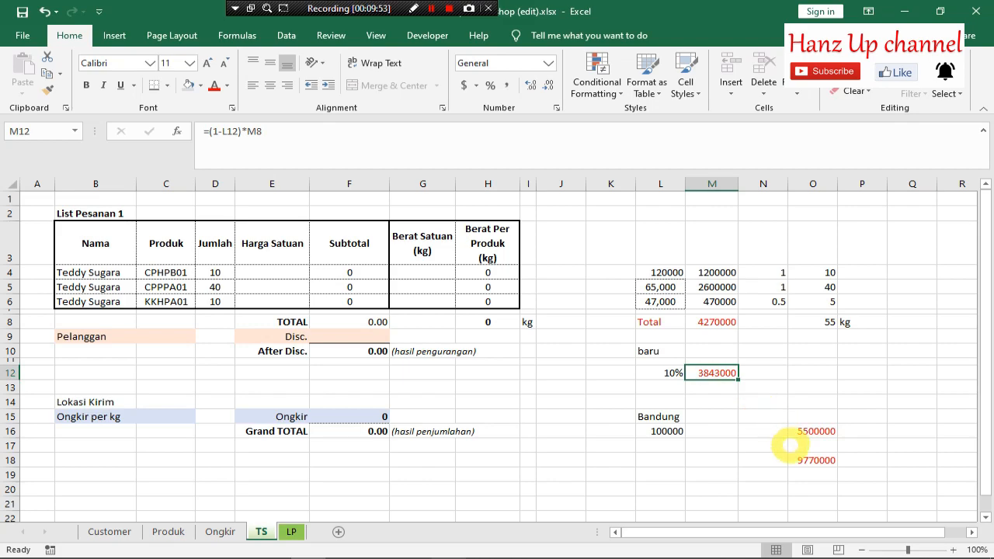
# Step: Change the grand total formula in cell O18 to add the discounted total in M12 instead of M8
pyautogui.click(755, 460)
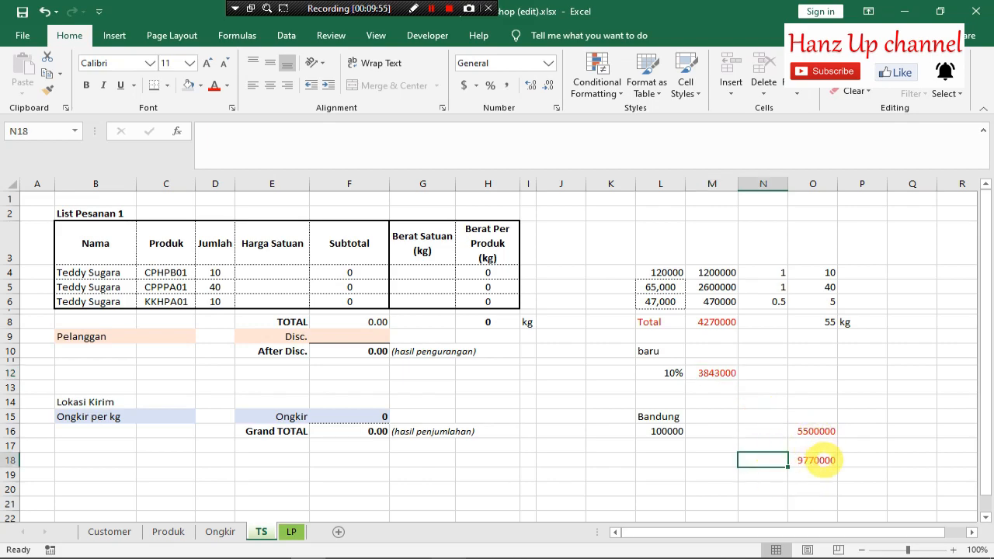
pyautogui.doubleClick(834, 459)
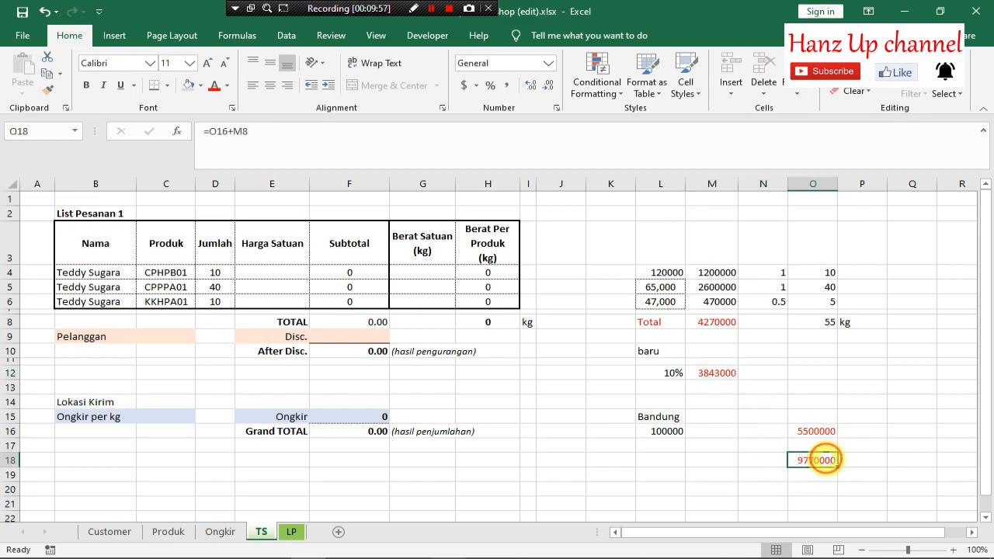
pyautogui.moveTo(721, 328); pyautogui.dragTo(718, 373)
pyautogui.press('Return')
pyautogui.click(722, 445)
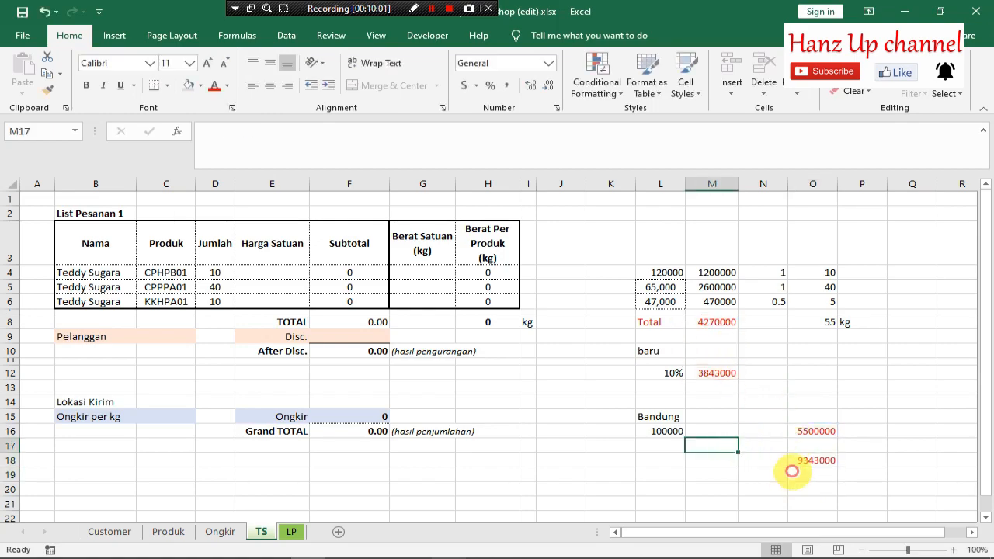
# Step: Label the grand total by entering Tagihan in cell N18
pyautogui.click(786, 460)
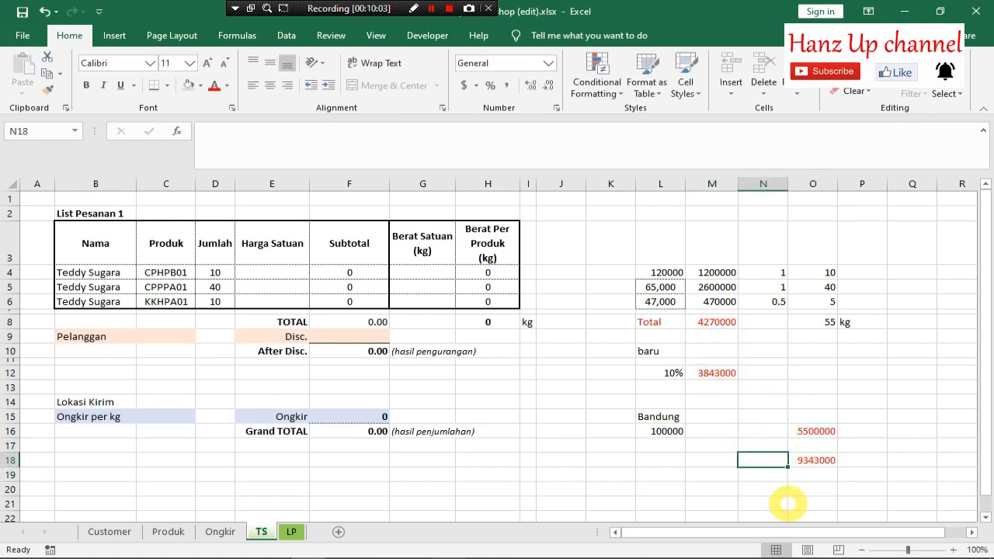
pyautogui.write('Tagihan')
pyautogui.press('Return')
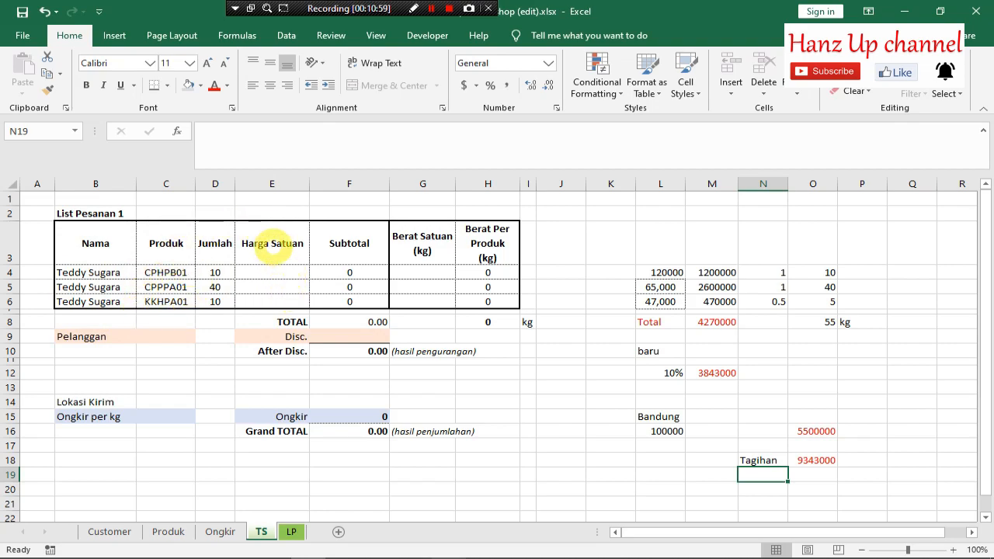
# Step: Fill the Harga Satuan cells E3:E6 and the Berat Satuan (kg) cells G3:G6 with yellow
pyautogui.click(265, 252)
pyautogui.moveTo(264, 251); pyautogui.dragTo(265, 303)
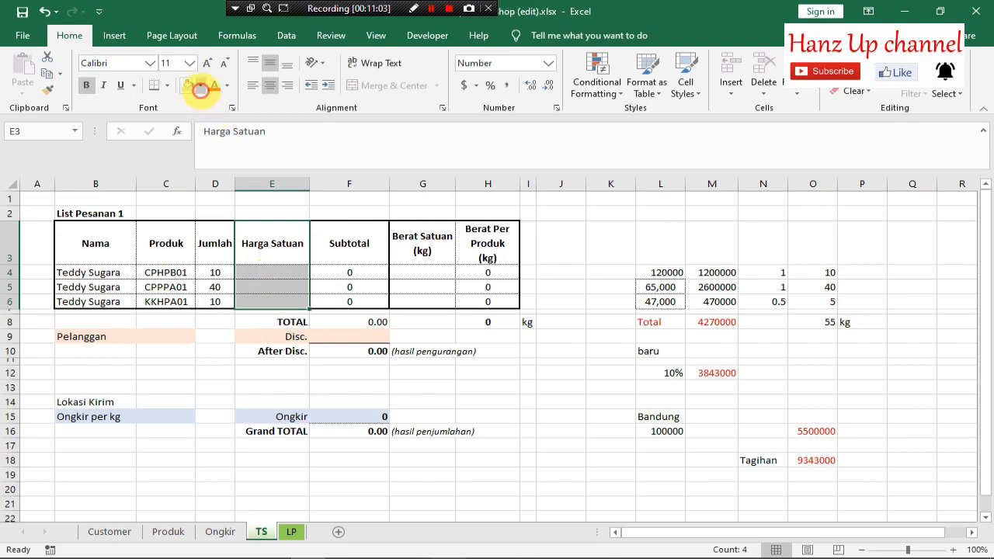
pyautogui.click(200, 86)
pyautogui.click(224, 195)
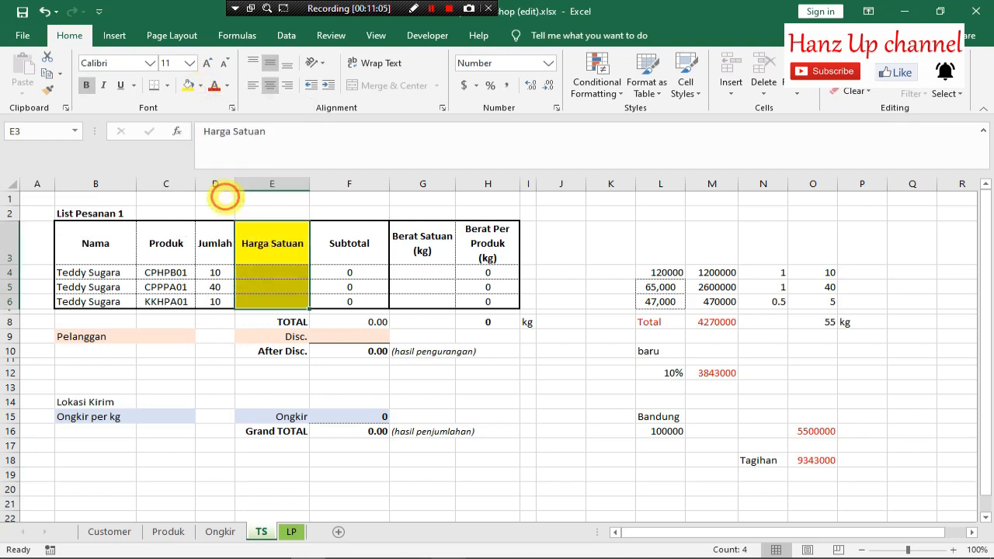
pyautogui.moveTo(433, 251); pyautogui.dragTo(429, 298)
pyautogui.click(189, 85)
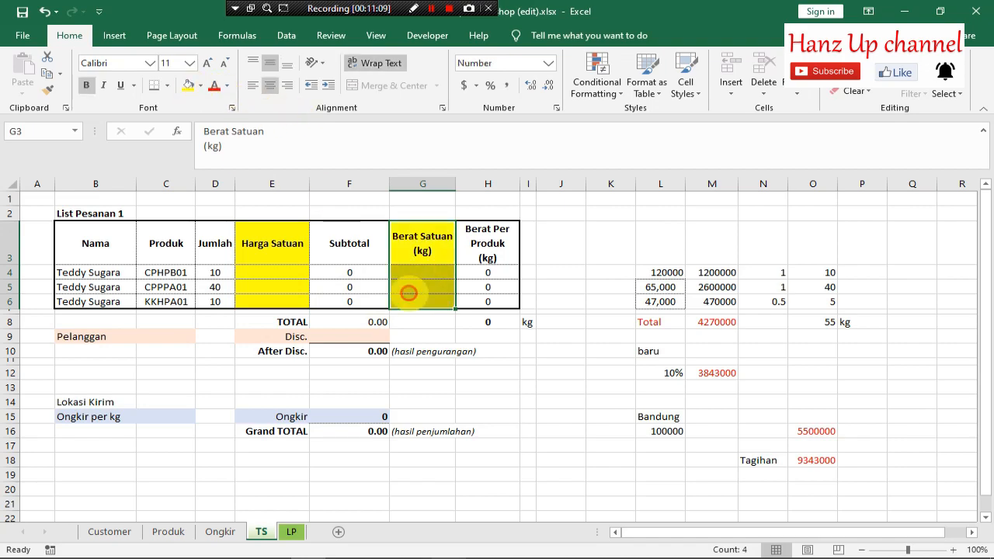
pyautogui.click(566, 417)
# Step: Compare the order list's Harga Satuan and Produk columns with Product ID and Harga / satuan on the Produk sheet
pyautogui.click(272, 243)
pyautogui.moveTo(272, 243); pyautogui.dragTo(271, 300)
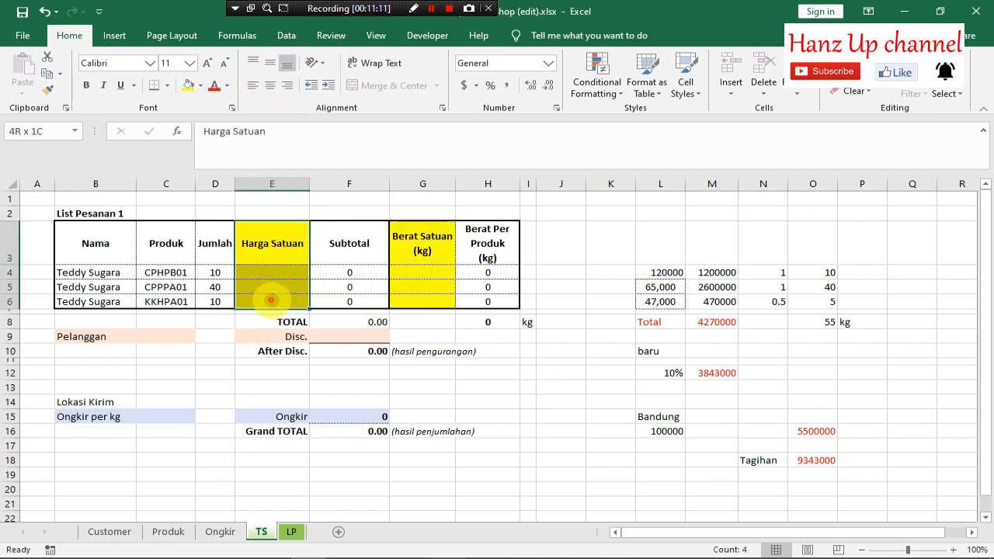
pyautogui.click(166, 263)
pyautogui.moveTo(166, 263); pyautogui.dragTo(166, 300)
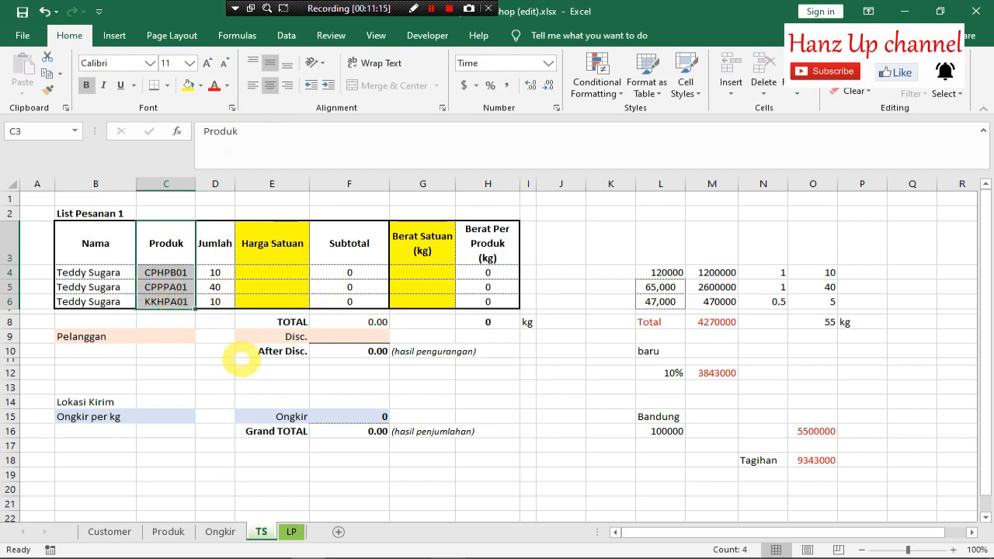
pyautogui.click(168, 532)
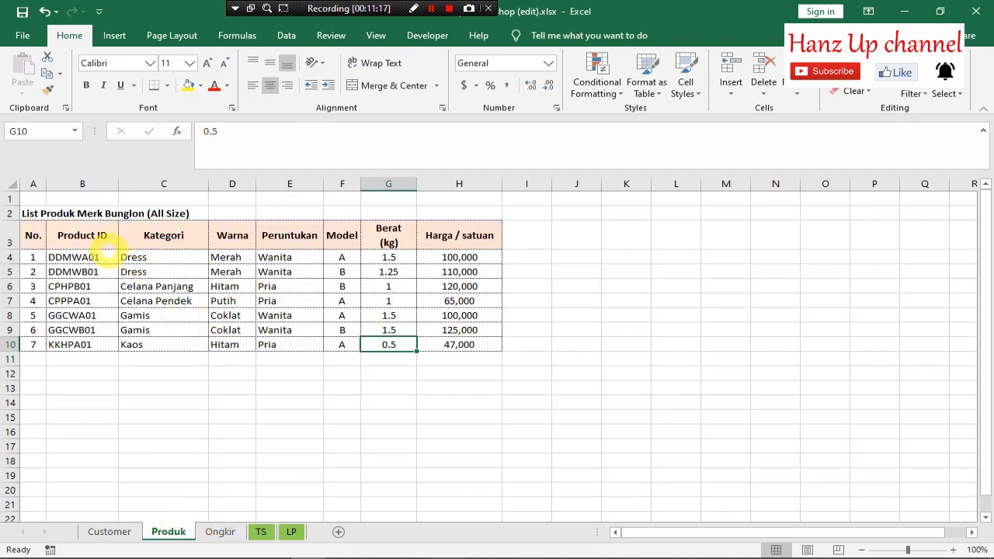
pyautogui.moveTo(82, 235); pyautogui.dragTo(78, 349)
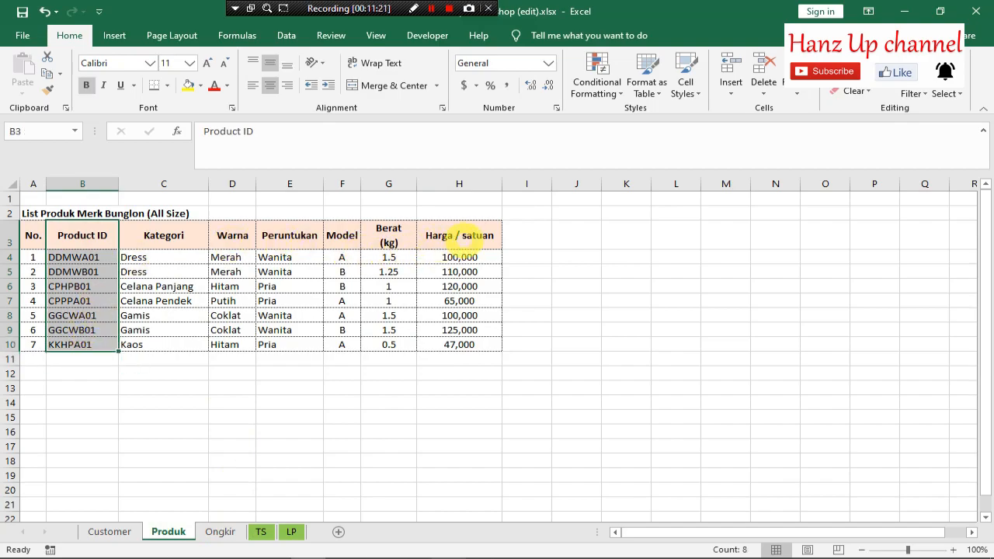
pyautogui.moveTo(463, 241); pyautogui.dragTo(459, 346)
pyautogui.click(221, 531)
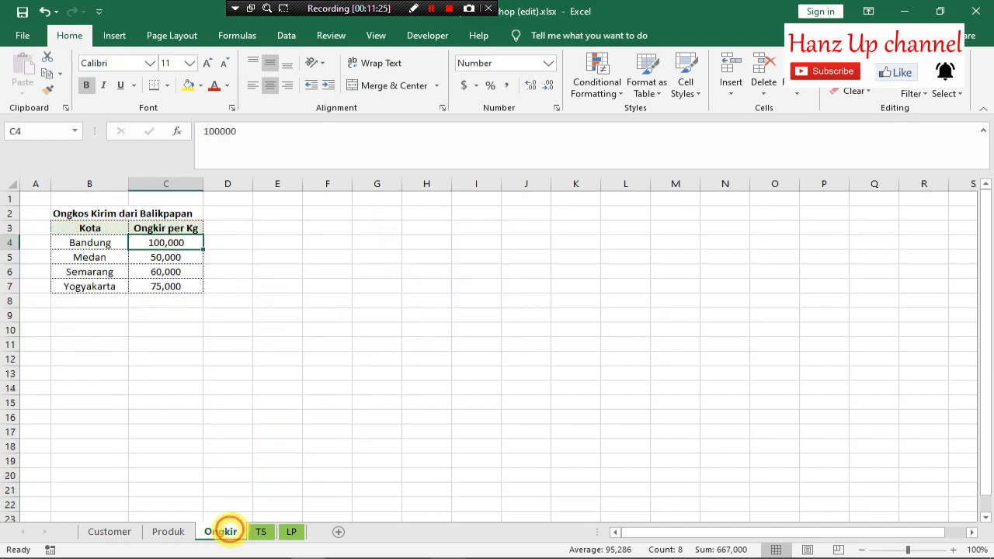
pyautogui.click(262, 531)
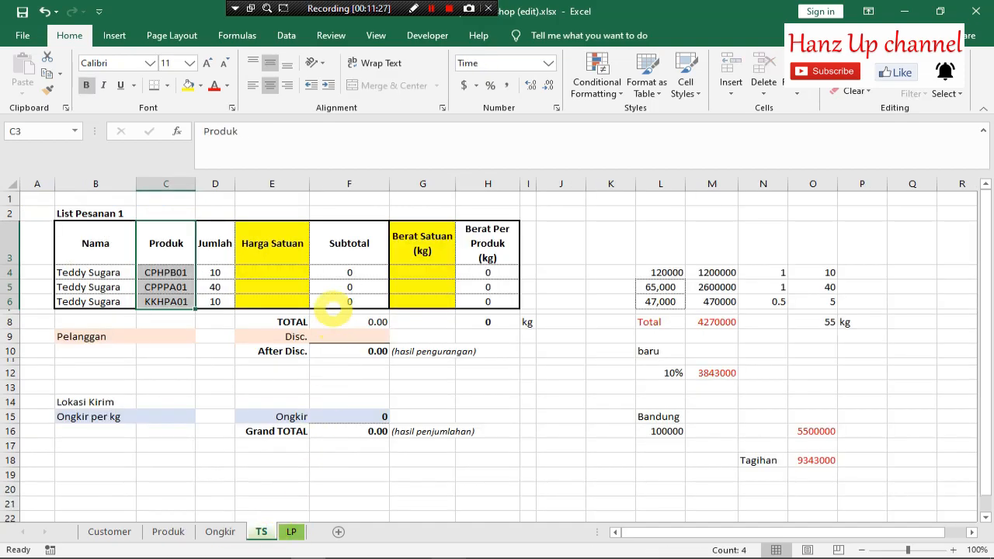
# Step: Compare the order list's Berat Satuan and Produk columns with Product ID and Berat (kg) on the Produk sheet
pyautogui.click(421, 247)
pyautogui.moveTo(166, 243); pyautogui.dragTo(160, 300)
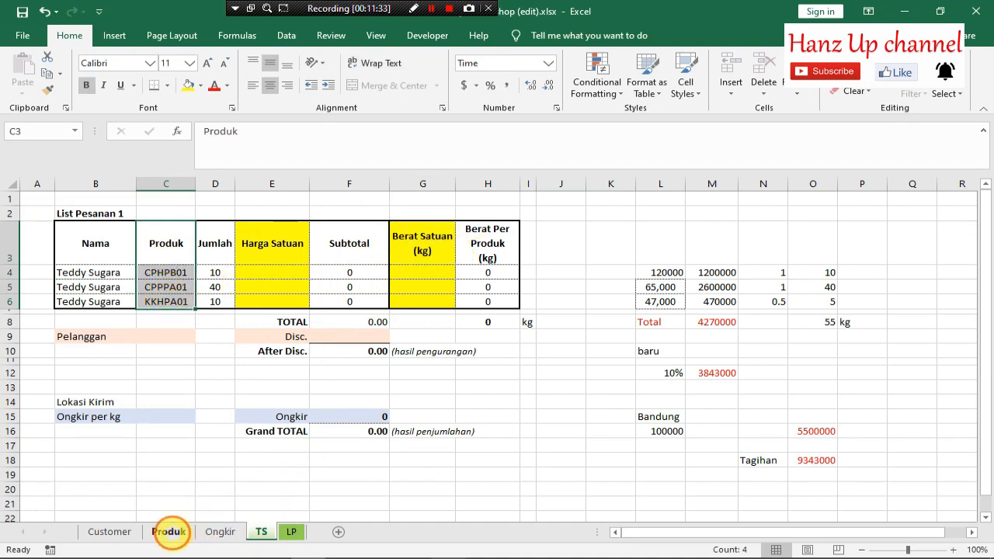
pyautogui.click(169, 532)
pyautogui.moveTo(386, 229); pyautogui.dragTo(388, 350)
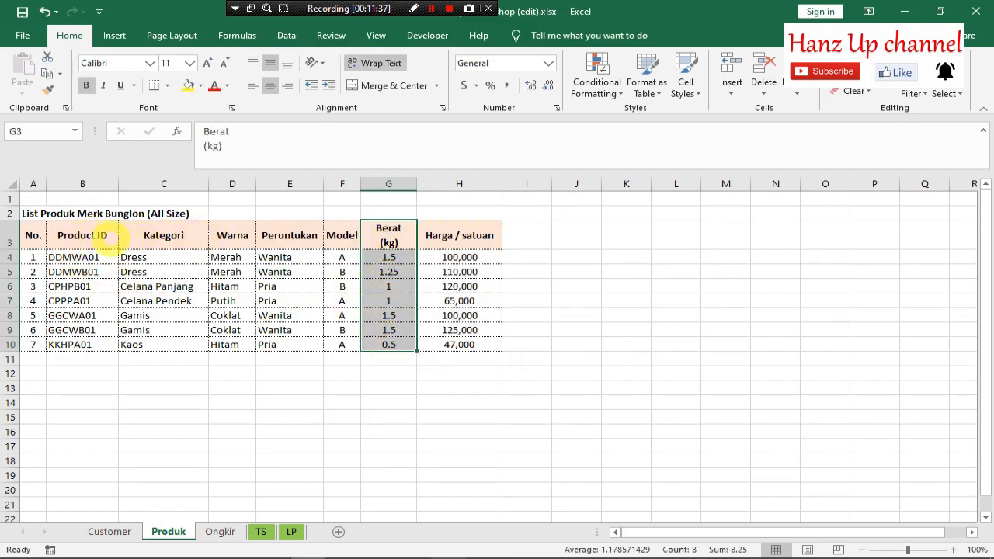
pyautogui.moveTo(108, 235); pyautogui.dragTo(97, 347)
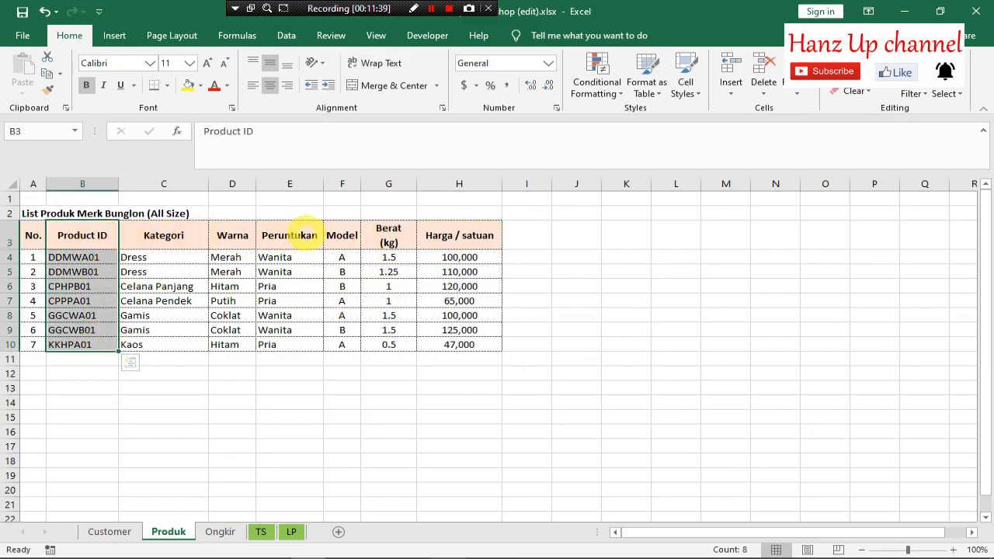
pyautogui.moveTo(388, 233); pyautogui.dragTo(391, 344)
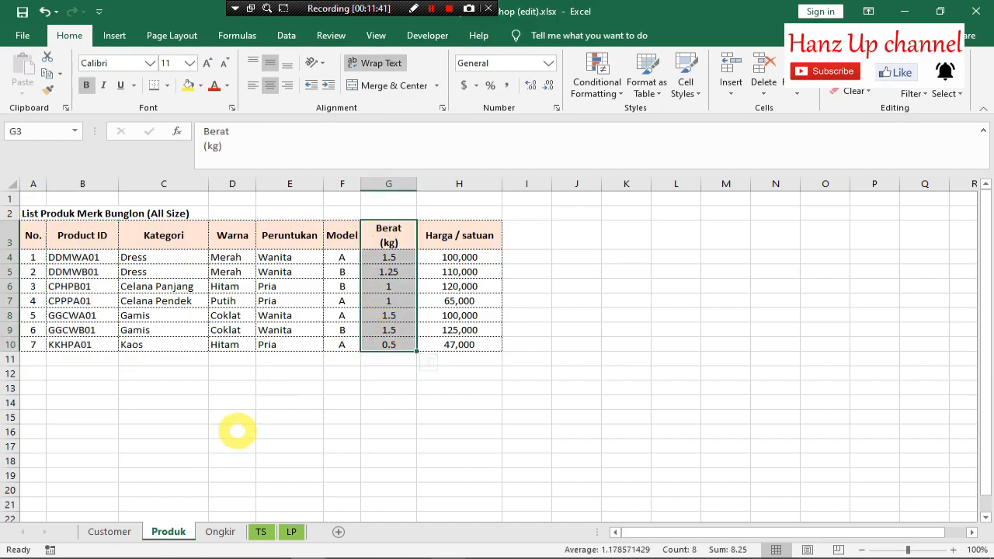
# Step: Check the Ongkir sheet and examine the Harga Satuan, Nama and Produk columns of the TS order list
pyautogui.click(221, 531)
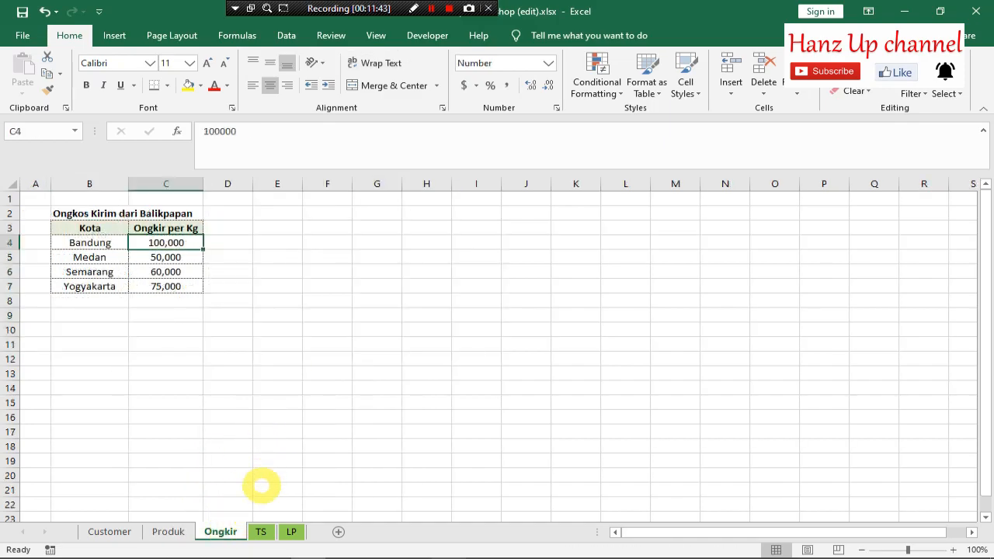
pyautogui.click(261, 532)
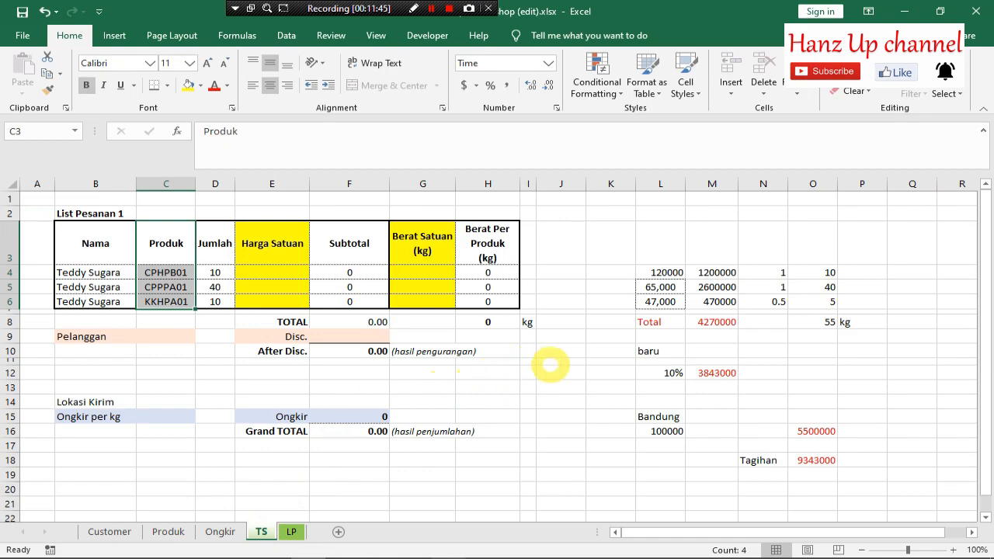
pyautogui.click(564, 300)
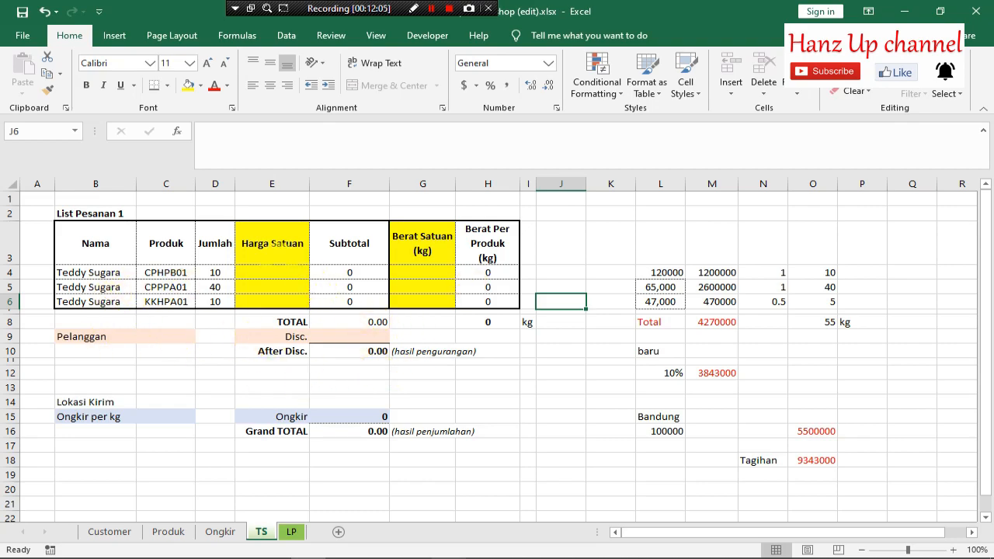
pyautogui.moveTo(260, 225); pyautogui.dragTo(260, 301)
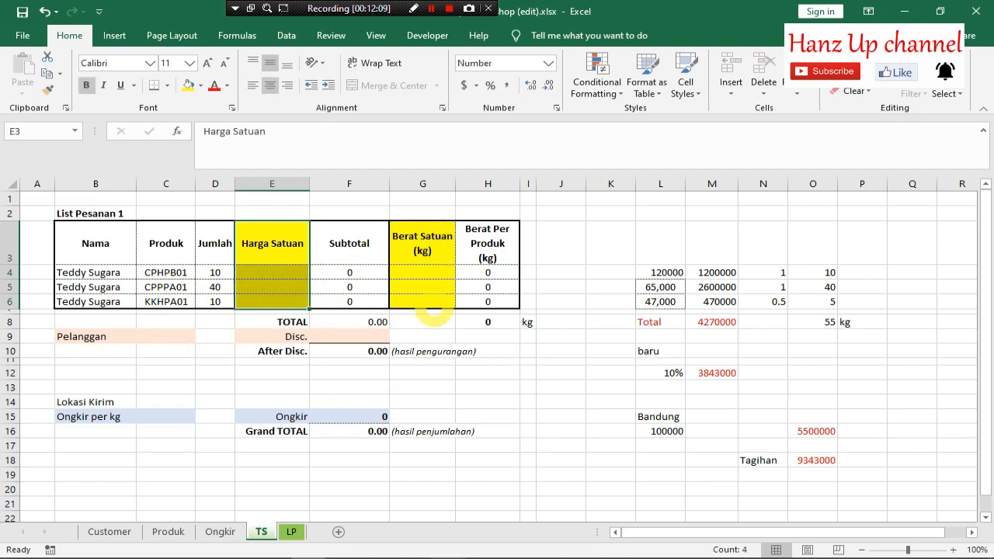
pyautogui.click(528, 351)
pyautogui.click(558, 400)
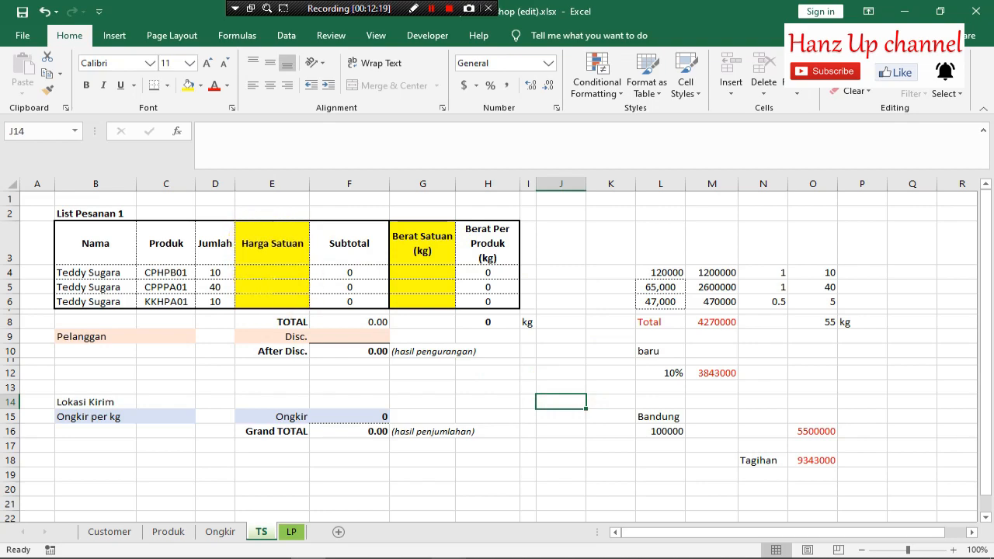
pyautogui.moveTo(100, 247); pyautogui.dragTo(91, 303)
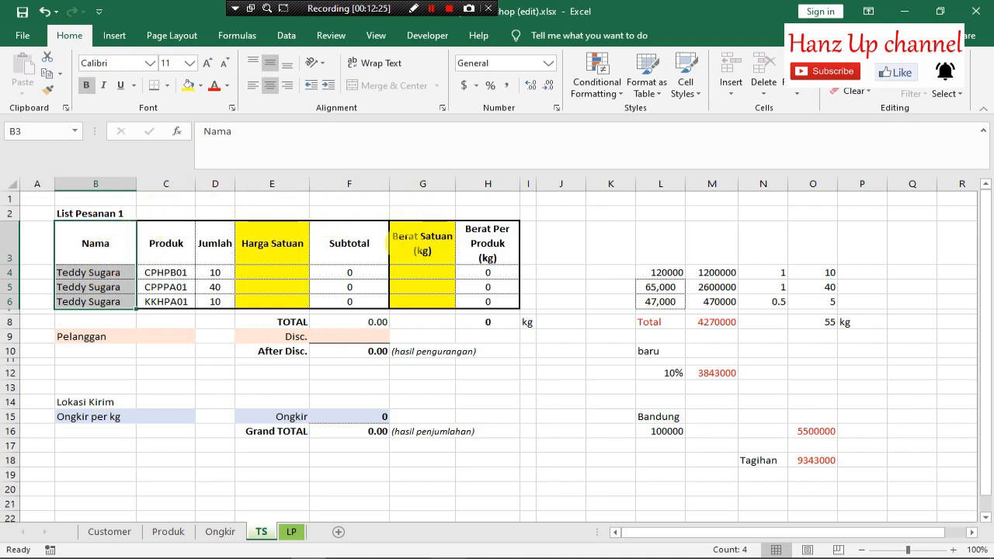
pyautogui.moveTo(159, 248); pyautogui.dragTo(167, 300)
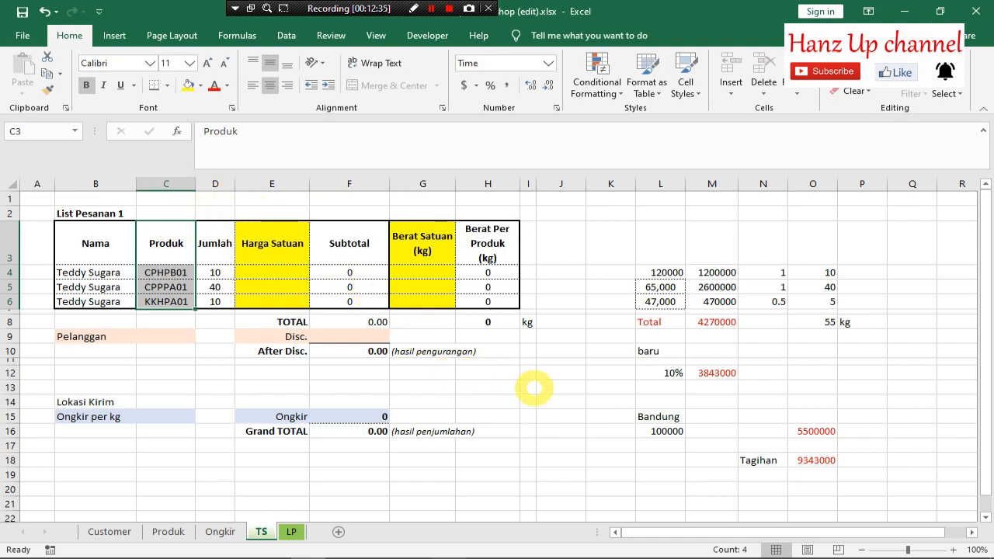
pyautogui.click(560, 387)
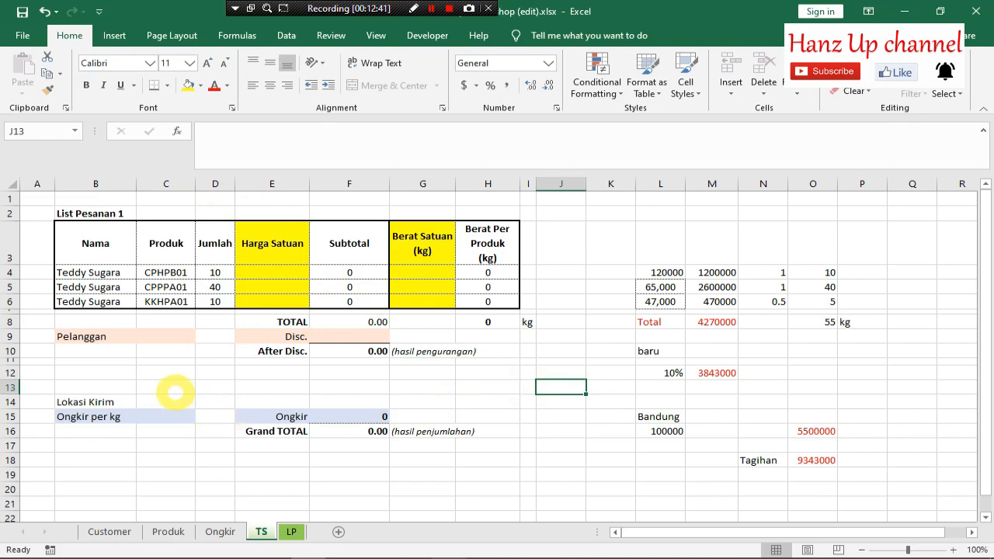
# Step: Compare the order's Pelanggan field and Nama column with the Nama and Pelanggan columns on the Customer sheet
pyautogui.click(157, 336)
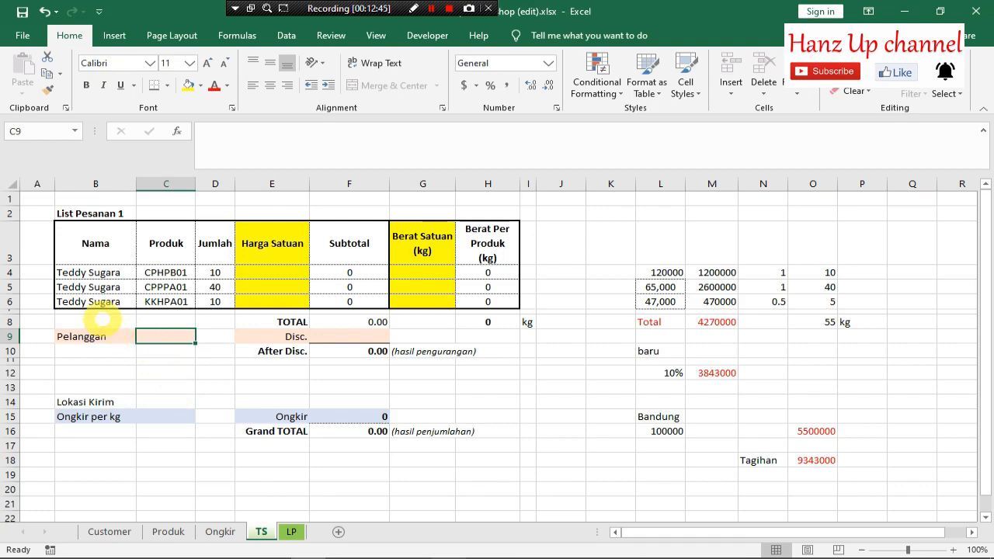
pyautogui.click(78, 272)
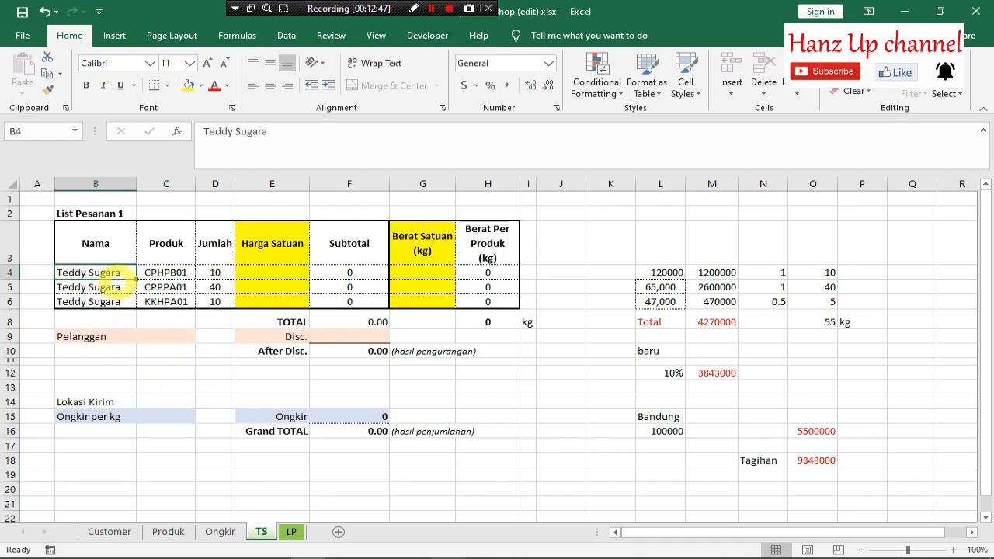
pyautogui.click(109, 531)
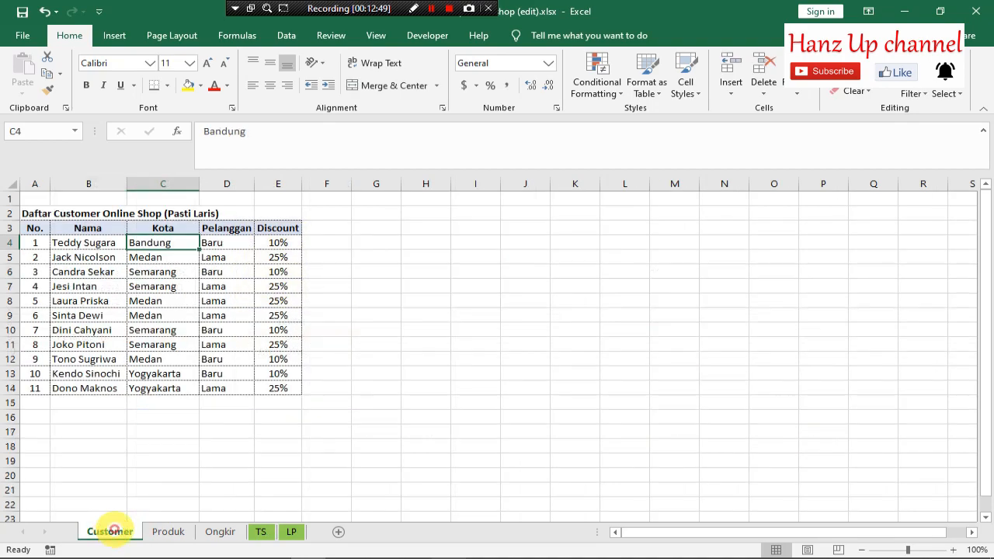
pyautogui.click(87, 242)
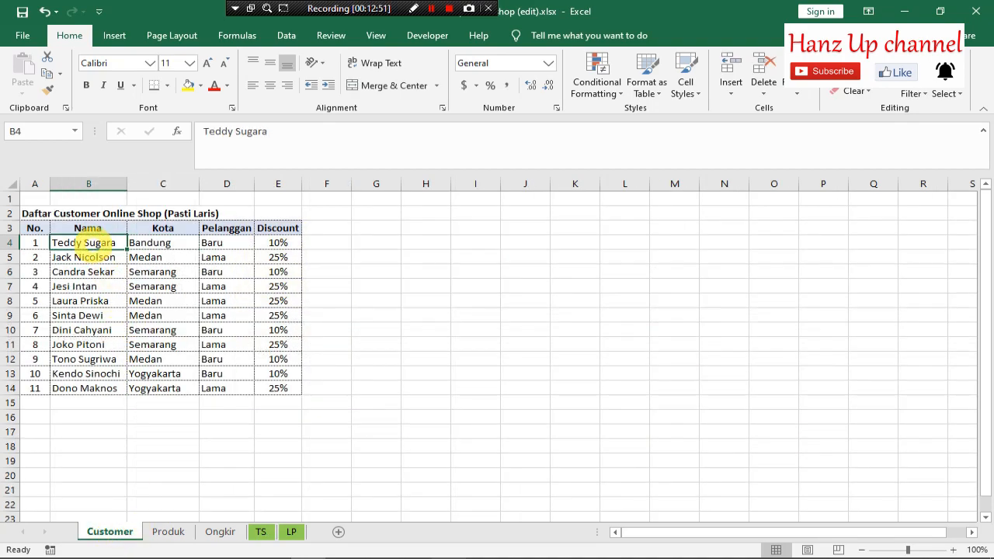
pyautogui.moveTo(222, 225); pyautogui.dragTo(226, 389)
pyautogui.moveTo(97, 228); pyautogui.dragTo(101, 390)
pyautogui.moveTo(221, 231); pyautogui.dragTo(214, 386)
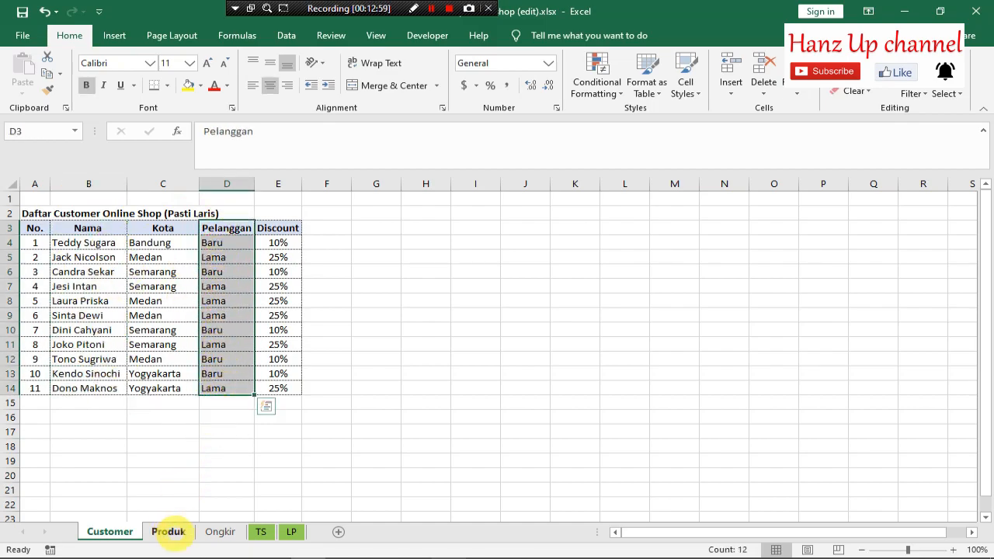
# Step: Colour the text of the Pelanggan label in cell B9 of the TS sheet red
pyautogui.click(260, 532)
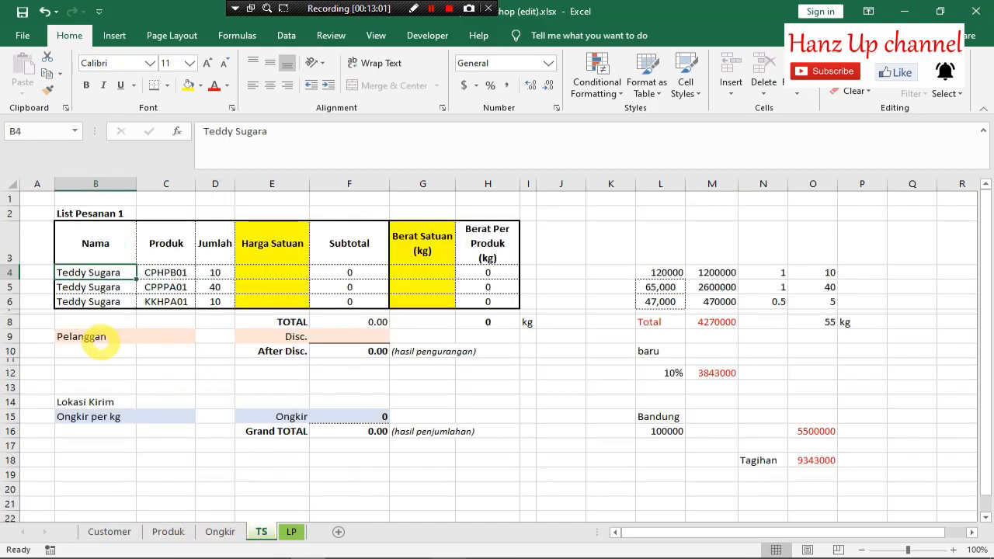
pyautogui.click(98, 337)
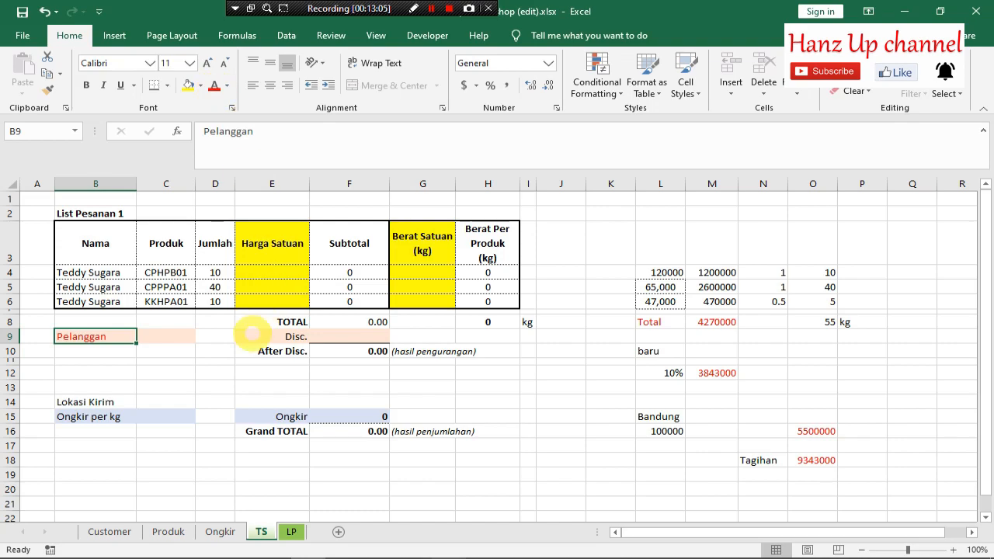
pyautogui.click(245, 361)
# Step: Compare the order's Disc. field with the Pelanggan and Discount columns on the Customer sheet
pyautogui.click(271, 336)
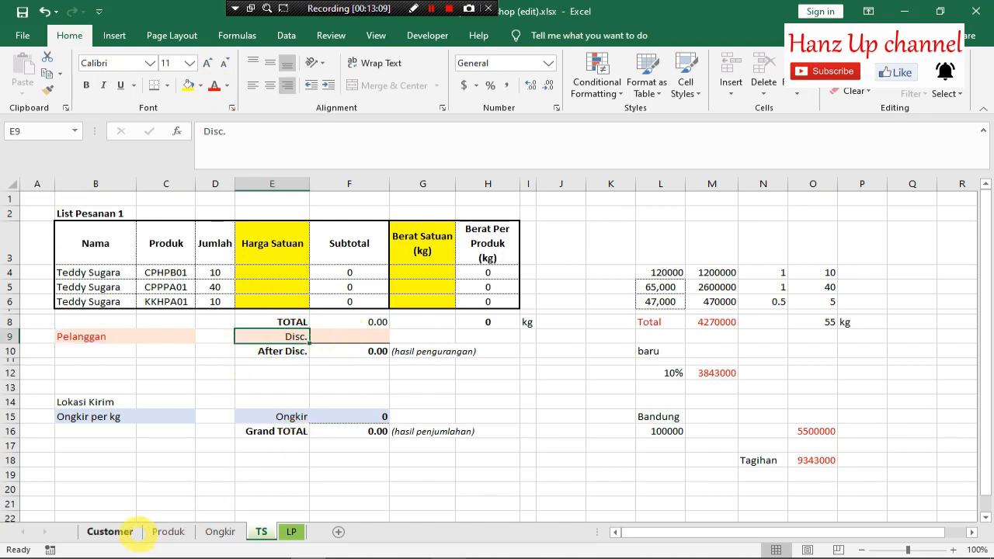
pyautogui.click(109, 531)
pyautogui.click(327, 271)
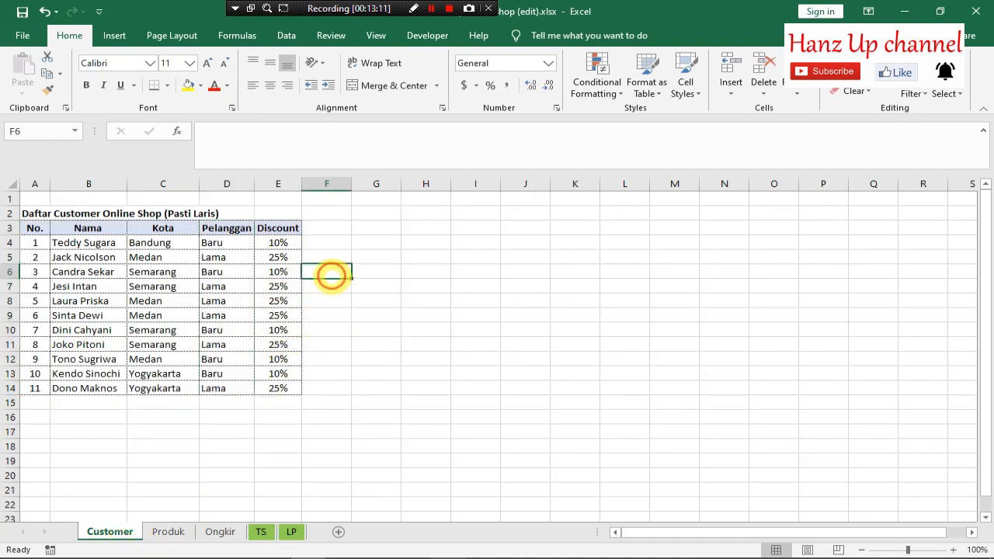
pyautogui.moveTo(233, 231); pyautogui.dragTo(215, 388)
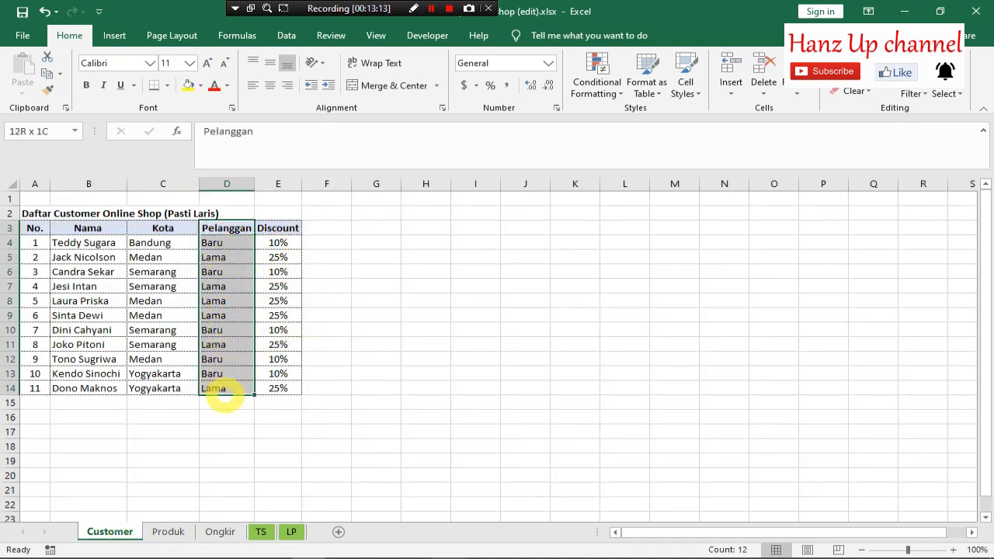
pyautogui.moveTo(278, 229); pyautogui.dragTo(278, 388)
pyautogui.moveTo(247, 229); pyautogui.dragTo(233, 388)
pyautogui.moveTo(278, 226); pyautogui.dragTo(278, 390)
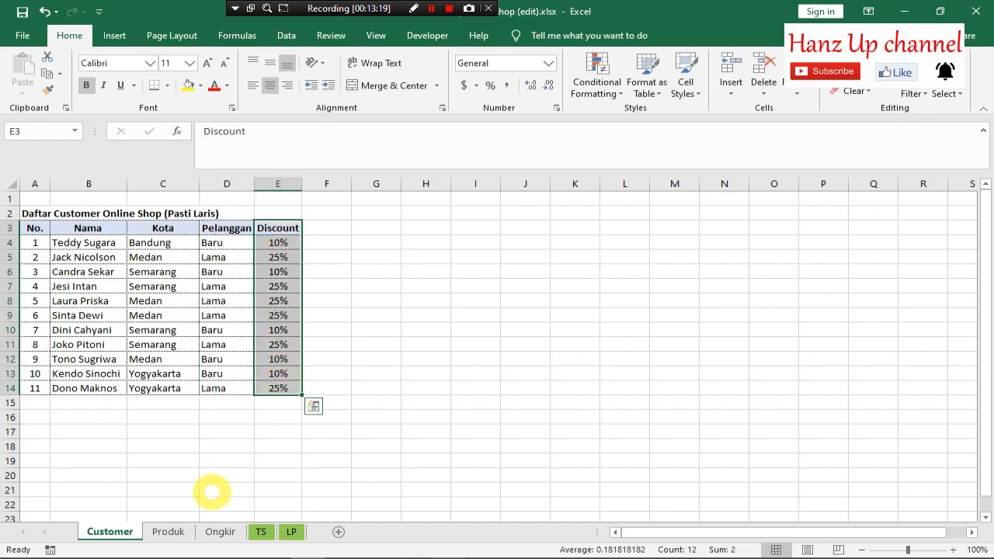
# Step: Colour the text of the Disc. label in cell E9 of the TS sheet red
pyautogui.click(260, 532)
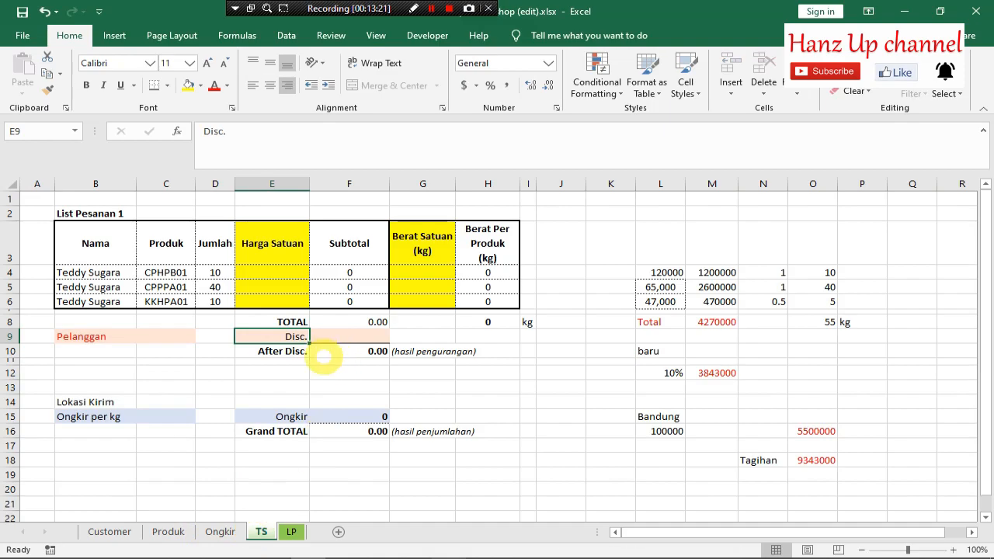
pyautogui.click(372, 376)
pyautogui.click(291, 337)
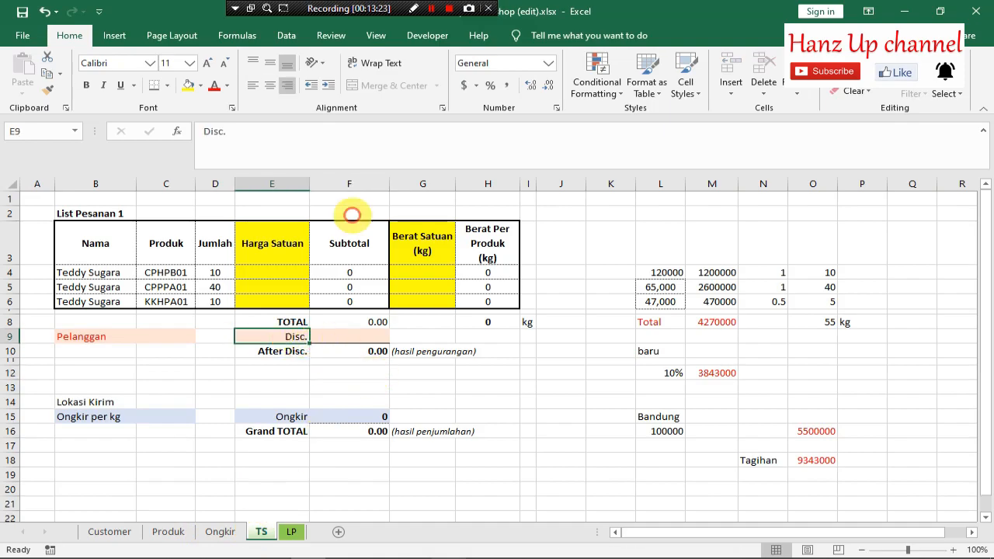
# Step: Compare the order's Lokasi Kirim field and Nama cells with the Nama and Kota columns on the Customer sheet
pyautogui.click(167, 416)
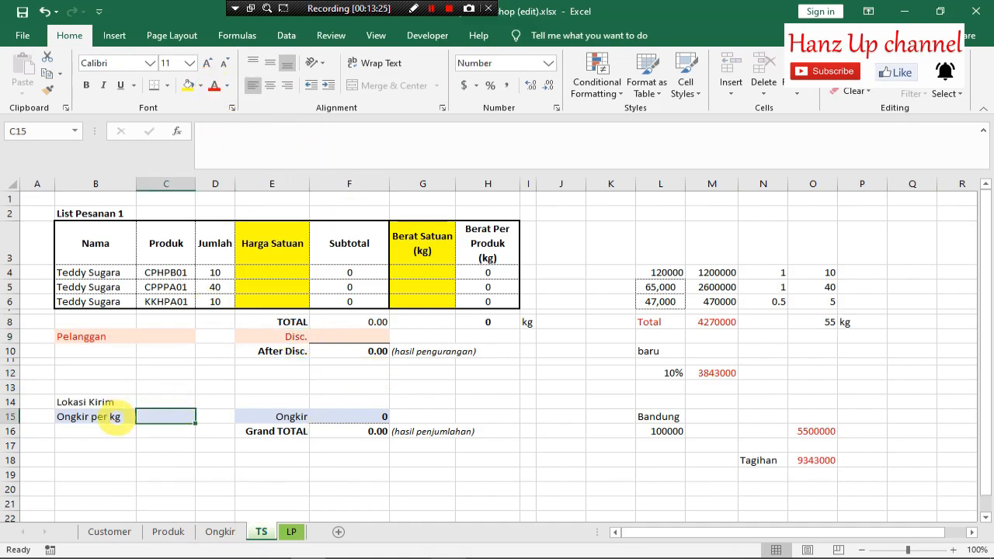
pyautogui.click(105, 402)
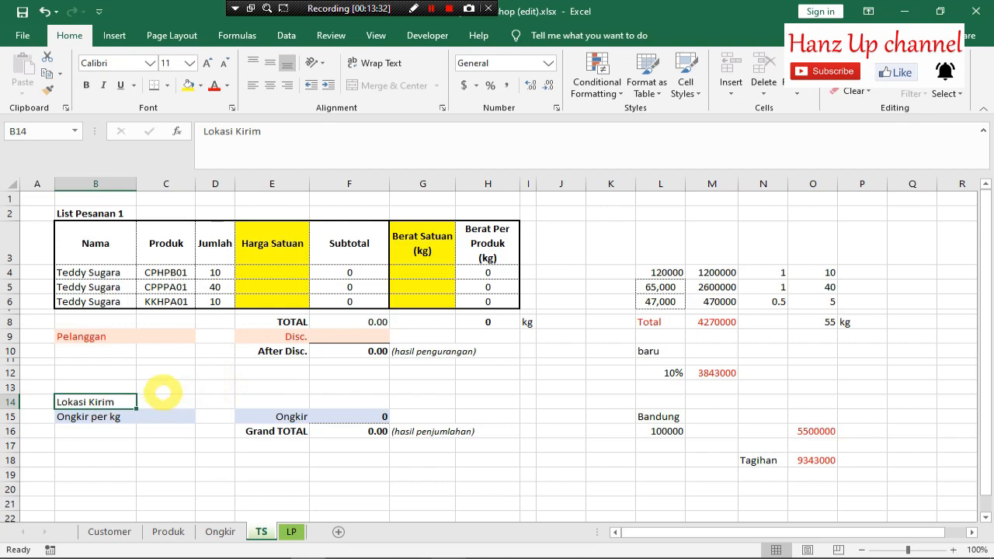
pyautogui.click(163, 391)
pyautogui.click(88, 391)
pyautogui.click(88, 400)
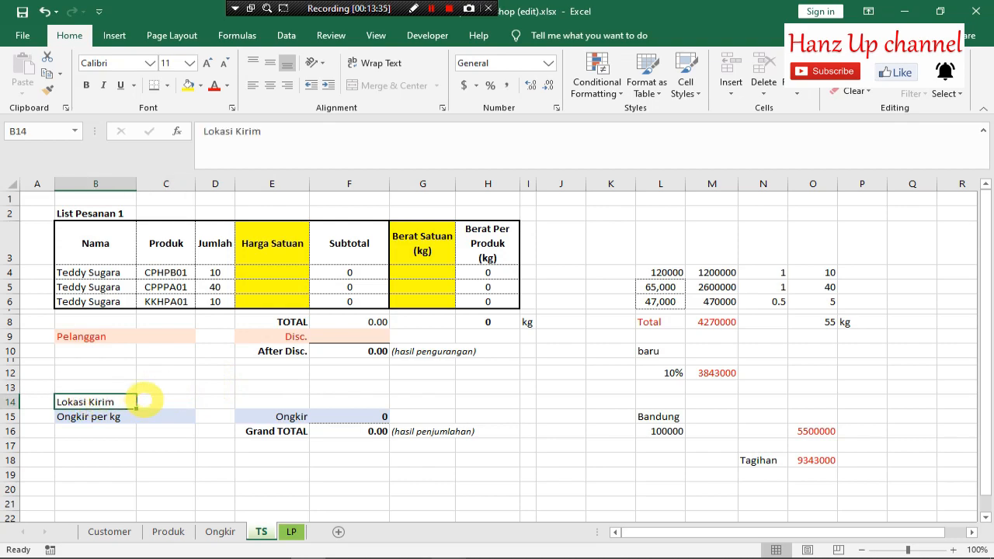
pyautogui.click(151, 385)
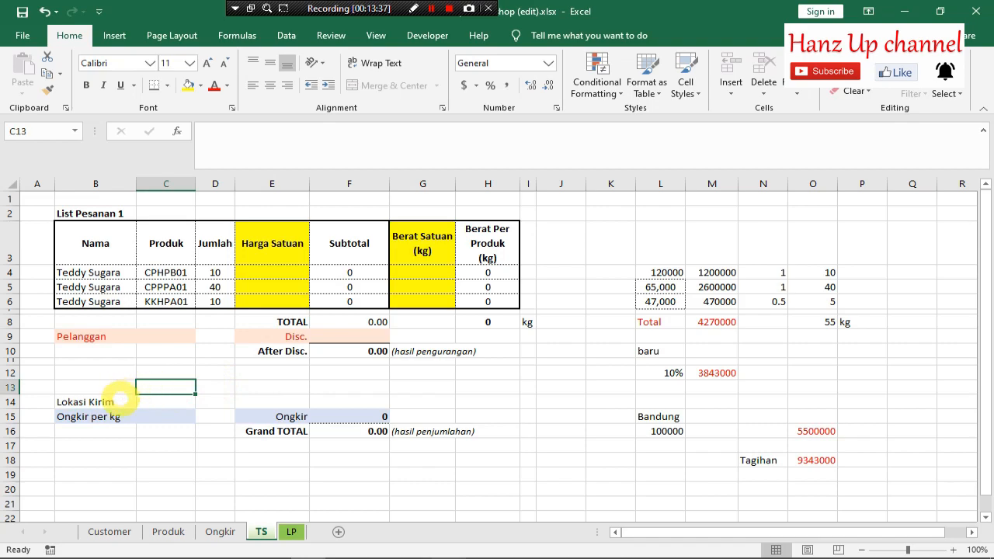
pyautogui.click(117, 402)
pyautogui.click(107, 272)
pyautogui.moveTo(107, 273); pyautogui.dragTo(109, 301)
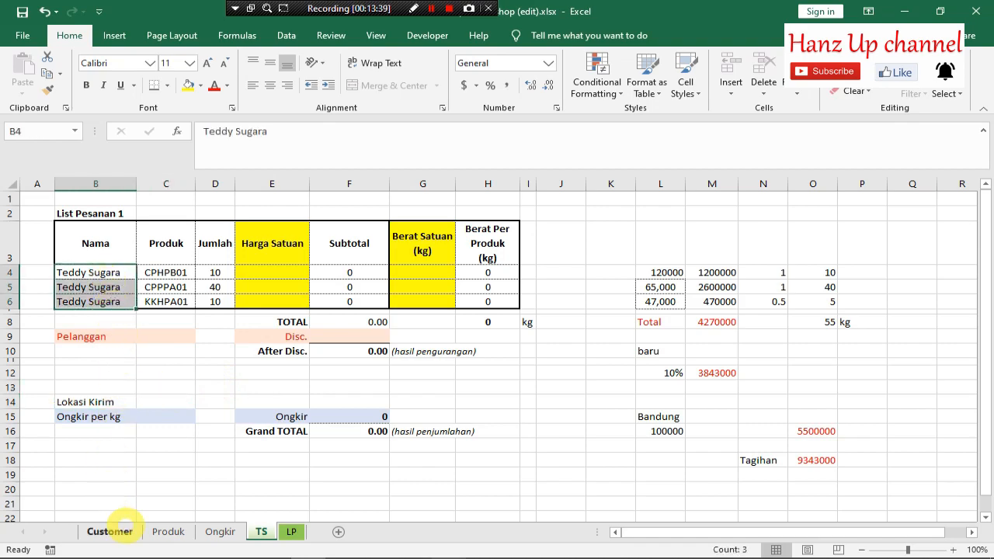
pyautogui.click(110, 531)
pyautogui.click(150, 404)
pyautogui.moveTo(87, 227); pyautogui.dragTo(91, 388)
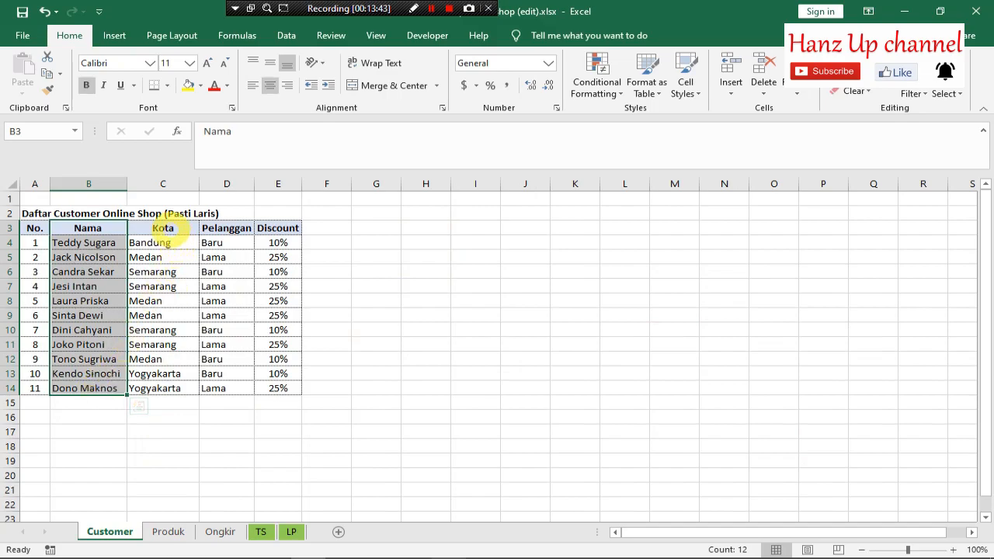
pyautogui.moveTo(161, 226); pyautogui.dragTo(158, 391)
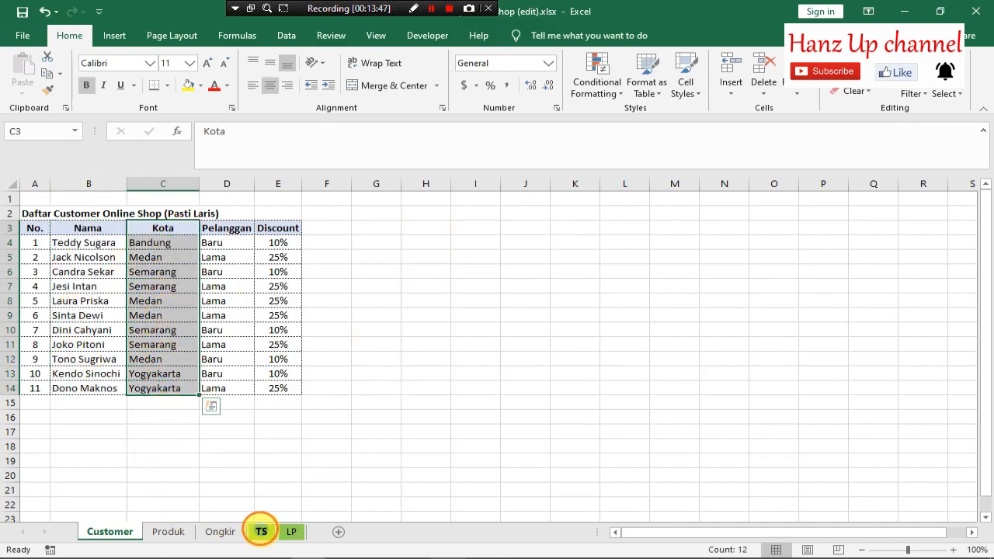
# Step: Compare the Ongkir per kg field on the TS sheet with the Kota and Ongkir per Kg columns on the Ongkir sheet
pyautogui.click(261, 532)
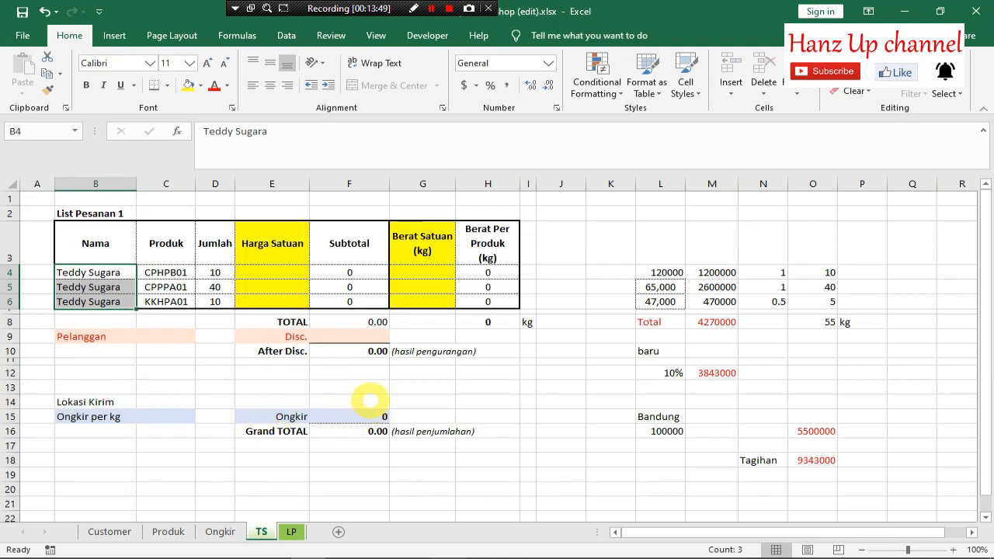
pyautogui.click(369, 397)
pyautogui.click(100, 417)
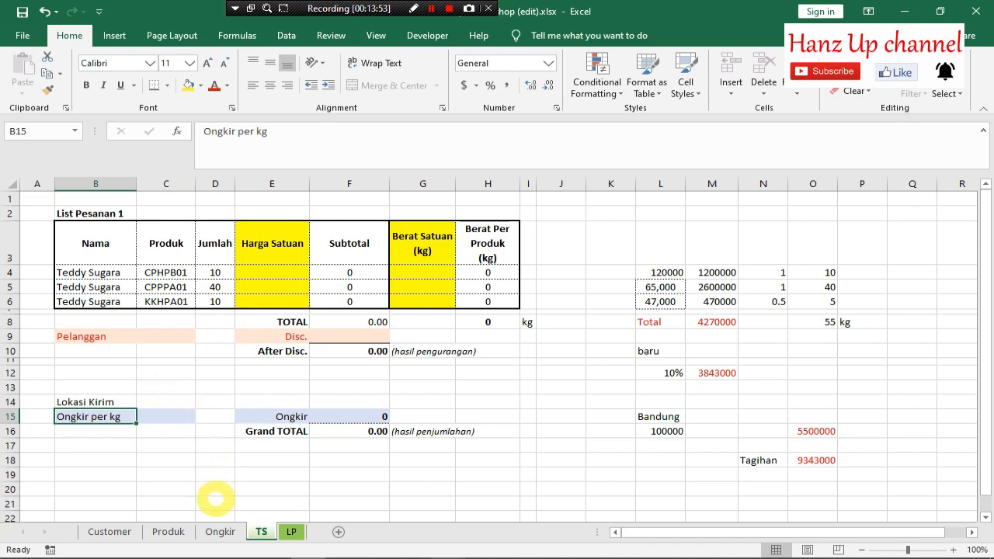
pyautogui.click(217, 531)
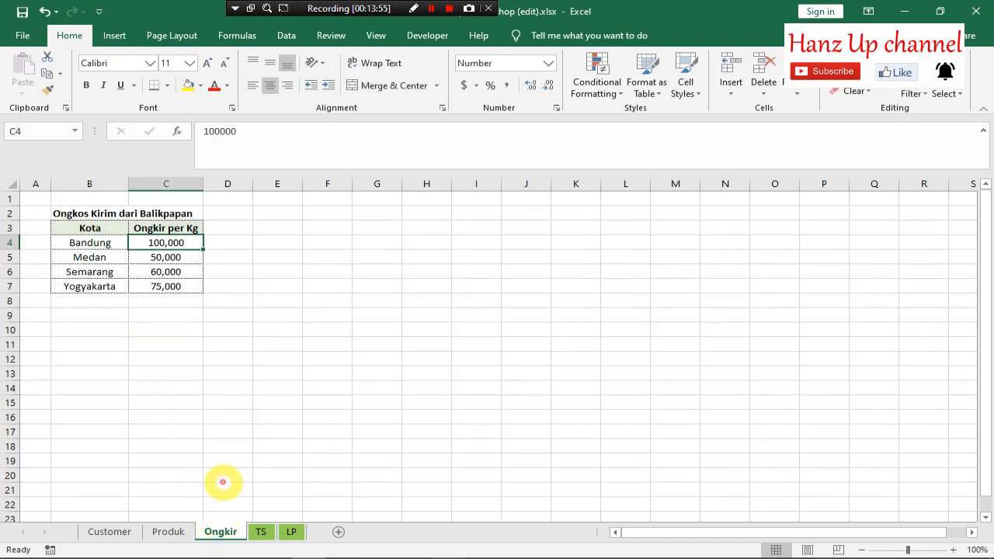
pyautogui.click(166, 342)
pyautogui.click(91, 227)
pyautogui.moveTo(90, 227); pyautogui.dragTo(93, 293)
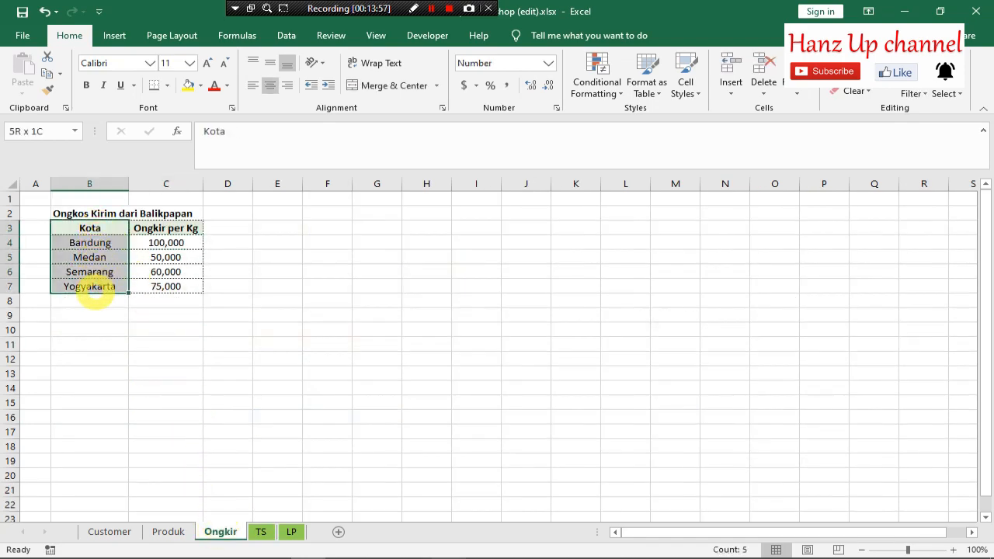
pyautogui.moveTo(166, 228); pyautogui.dragTo(166, 289)
pyautogui.click(191, 412)
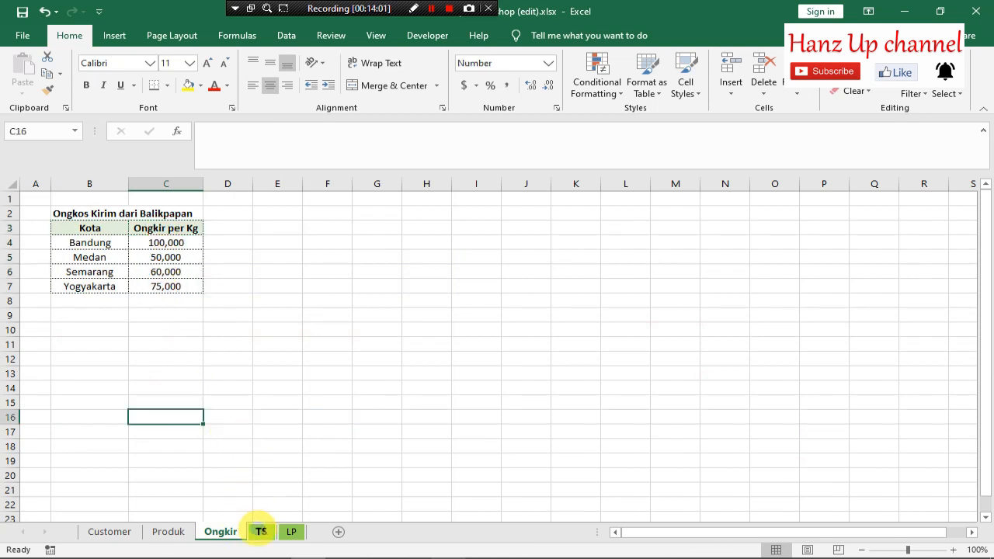
pyautogui.click(261, 532)
pyautogui.click(278, 461)
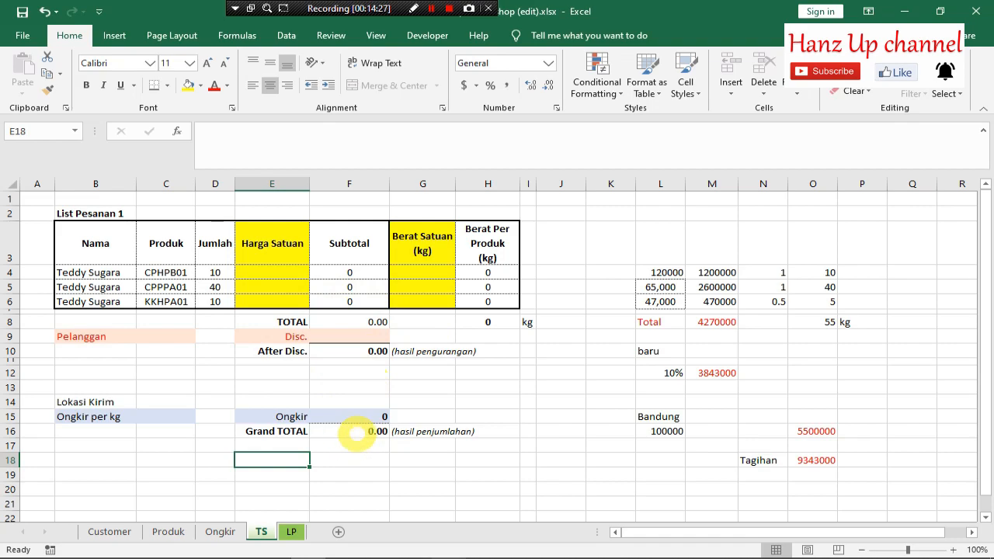
pyautogui.click(515, 472)
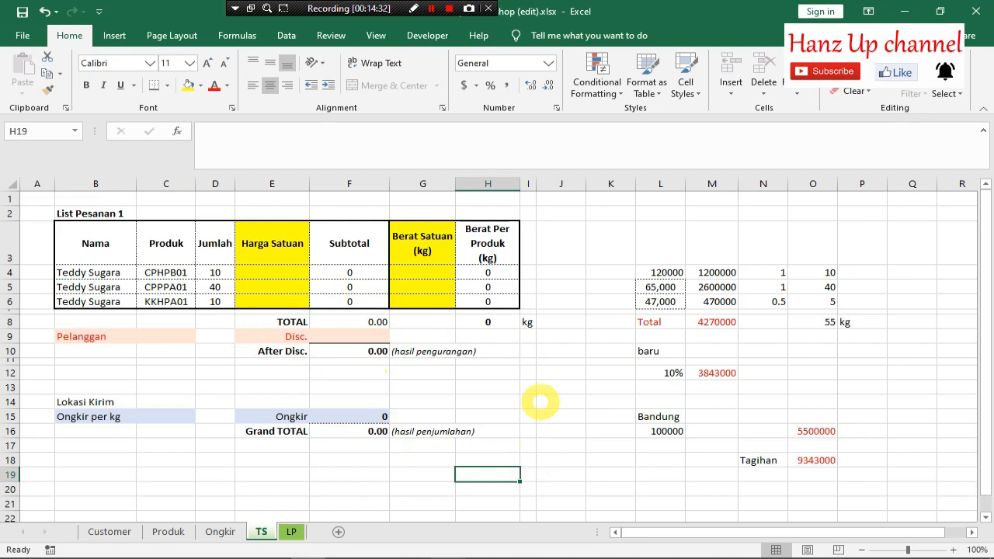
# Step: Review the Harga Satuan, Berat Satuan, Pelanggan, Disc., Lokasi Kirim and Ongkir per kg fields on the TS sheet
pyautogui.moveTo(262, 243); pyautogui.dragTo(268, 302)
pyautogui.moveTo(435, 225); pyautogui.dragTo(439, 303)
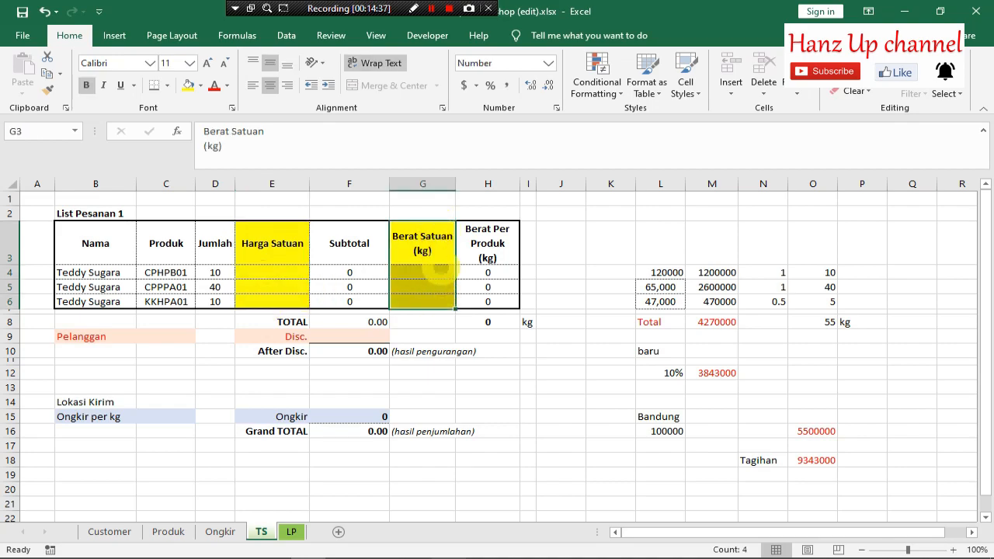
pyautogui.click(119, 336)
pyautogui.moveTo(119, 335); pyautogui.dragTo(186, 337)
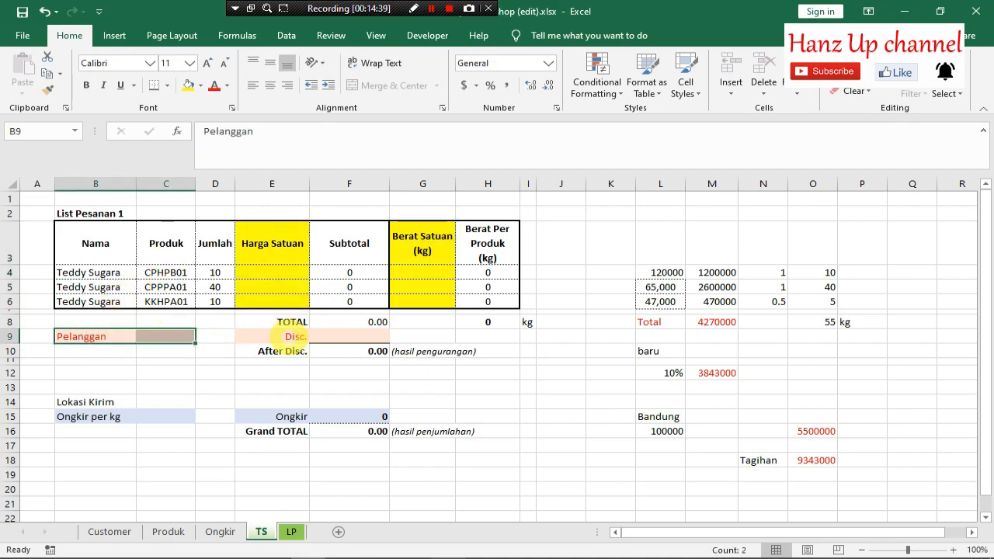
pyautogui.moveTo(294, 336); pyautogui.dragTo(347, 337)
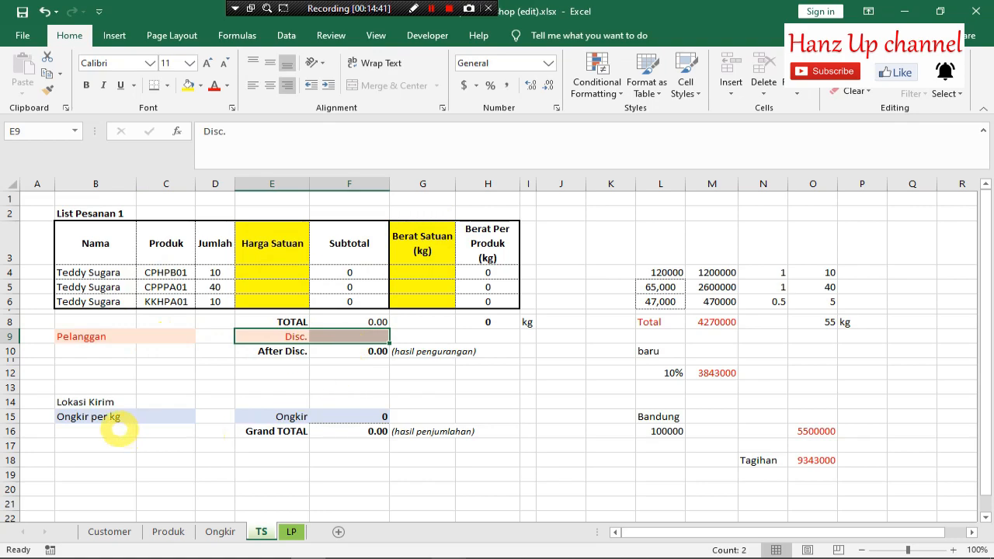
pyautogui.moveTo(87, 400); pyautogui.dragTo(162, 417)
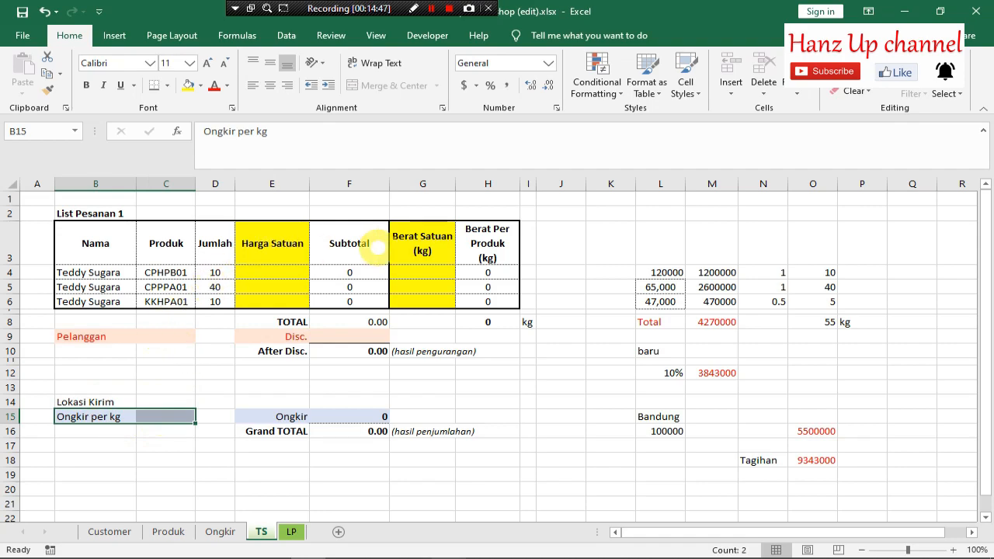
pyautogui.moveTo(271, 247); pyautogui.dragTo(277, 296)
pyautogui.moveTo(420, 236); pyautogui.dragTo(421, 296)
pyautogui.moveTo(264, 233); pyautogui.dragTo(265, 304)
pyautogui.moveTo(417, 236); pyautogui.dragTo(421, 303)
pyautogui.moveTo(84, 336); pyautogui.dragTo(148, 331)
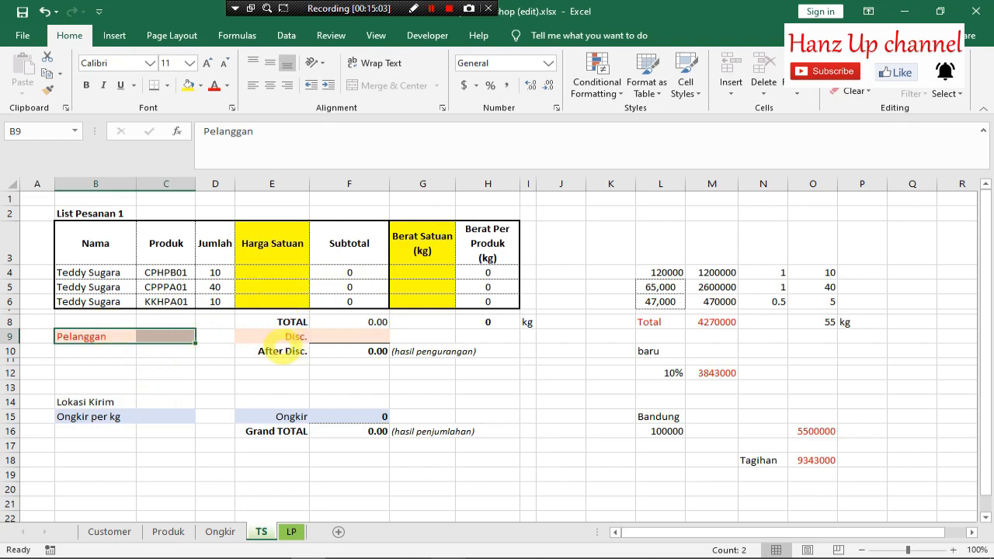
pyautogui.moveTo(268, 337); pyautogui.dragTo(364, 348)
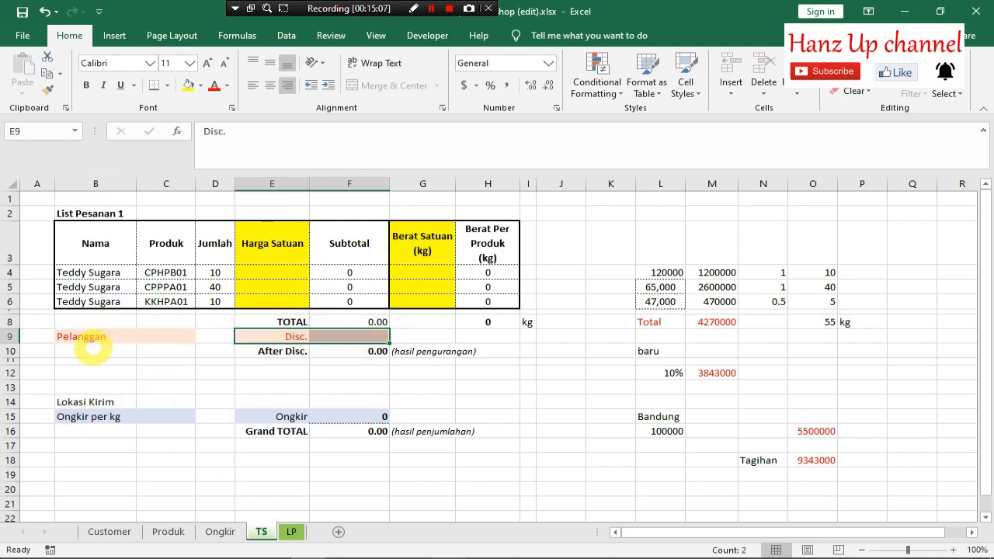
pyautogui.moveTo(101, 402); pyautogui.dragTo(175, 415)
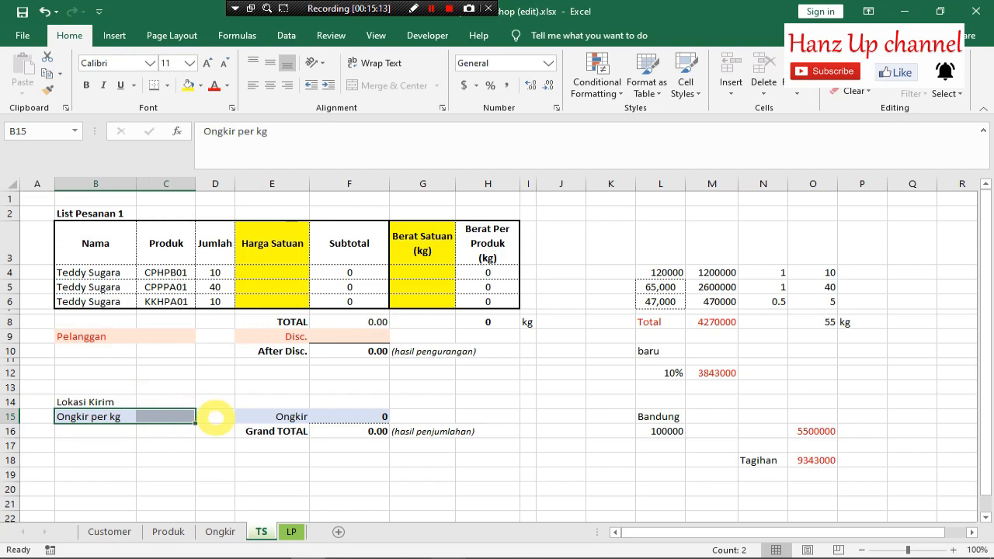
pyautogui.click(554, 356)
pyautogui.click(572, 336)
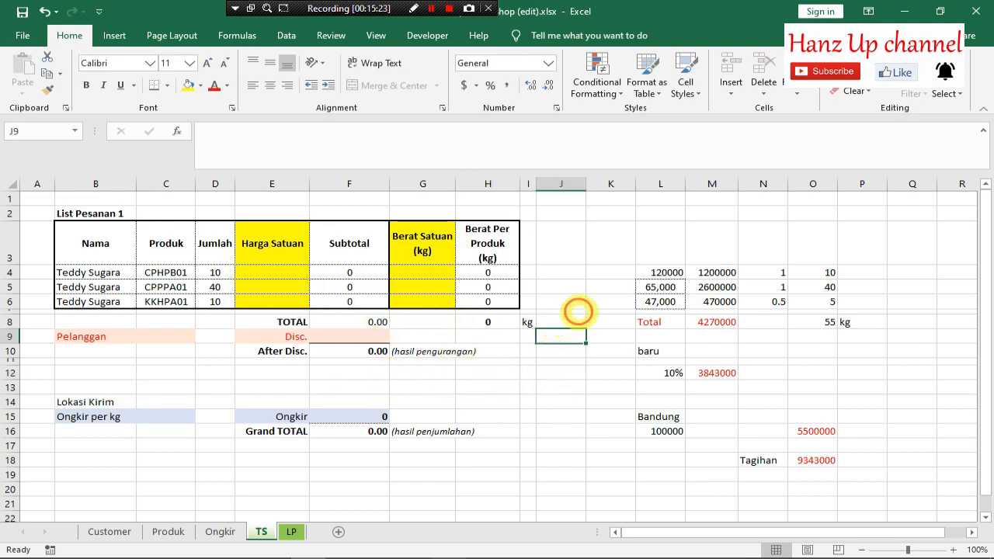
pyautogui.click(585, 268)
pyautogui.click(561, 212)
# Step: Enter 1 in cell E2 above Harga Satuan and 2 in cell G2 above Berat Satuan on the TS sheet
pyautogui.click(276, 208)
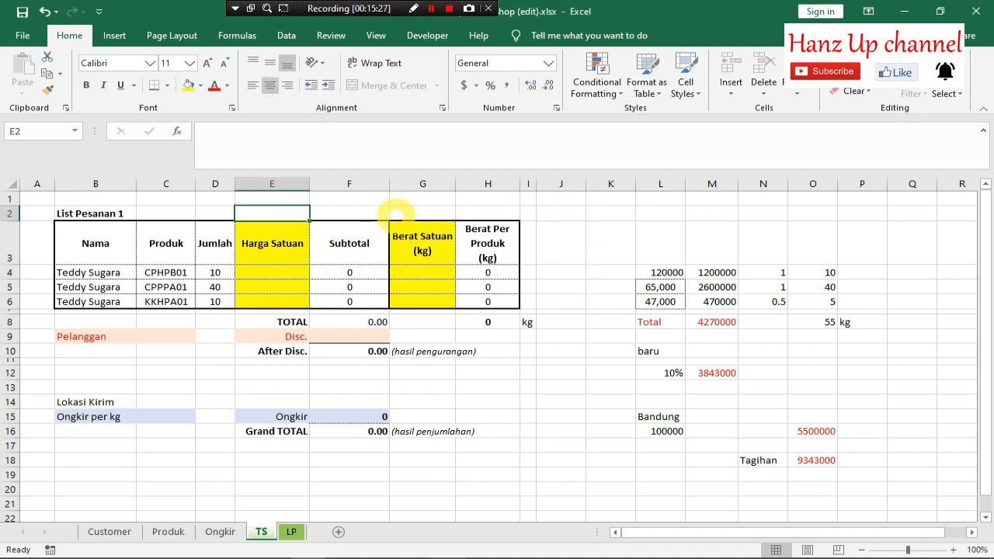
pyautogui.write('1')
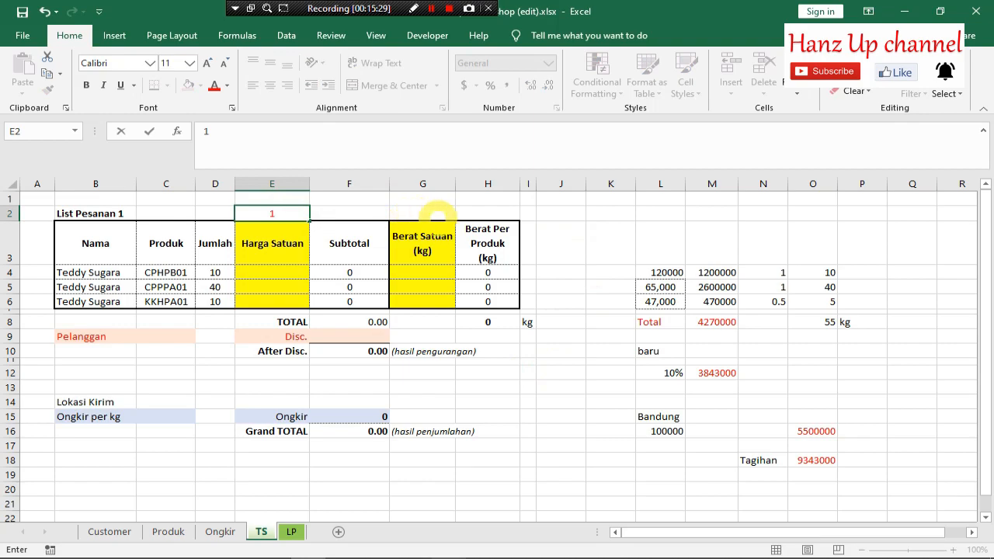
pyautogui.click(570, 240)
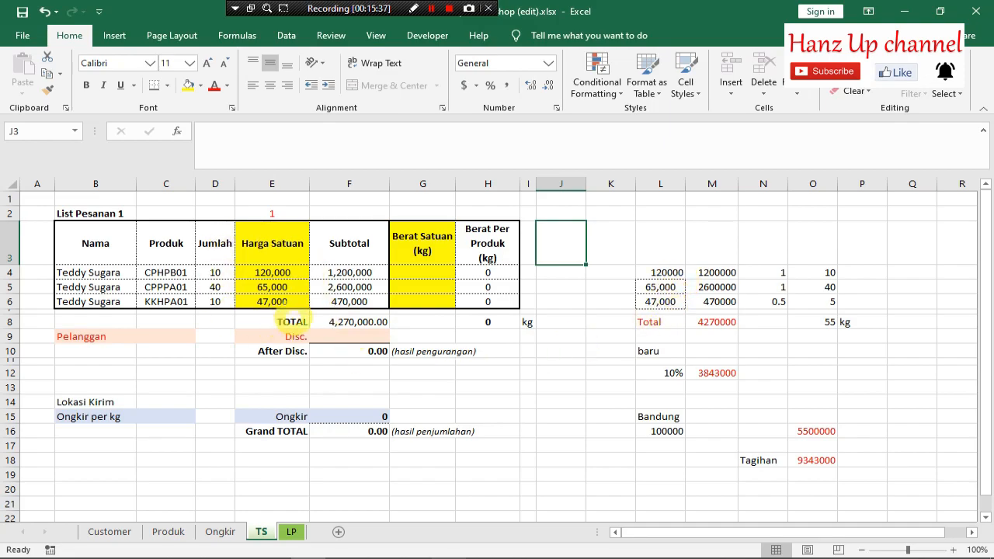
pyautogui.click(413, 211)
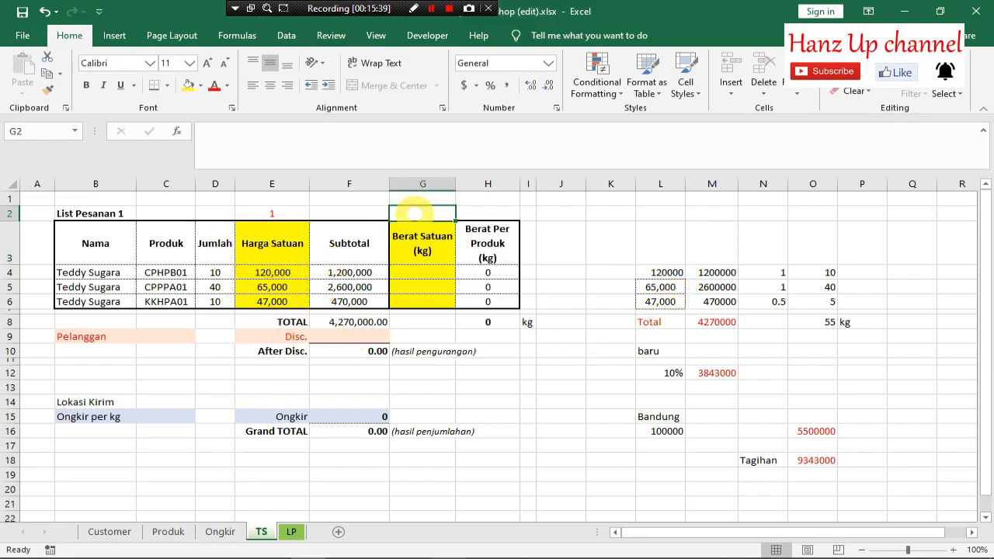
pyautogui.write('2')
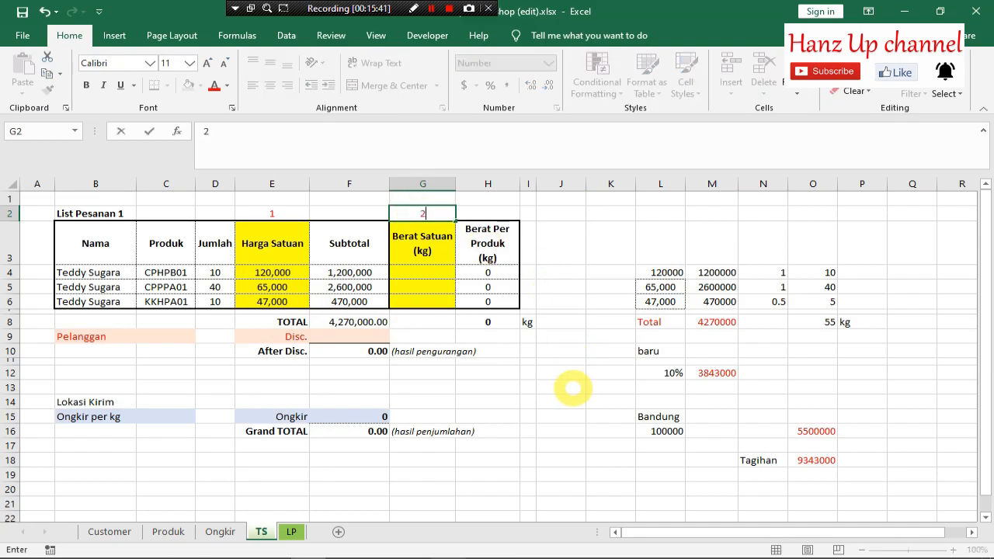
pyautogui.press('Return')
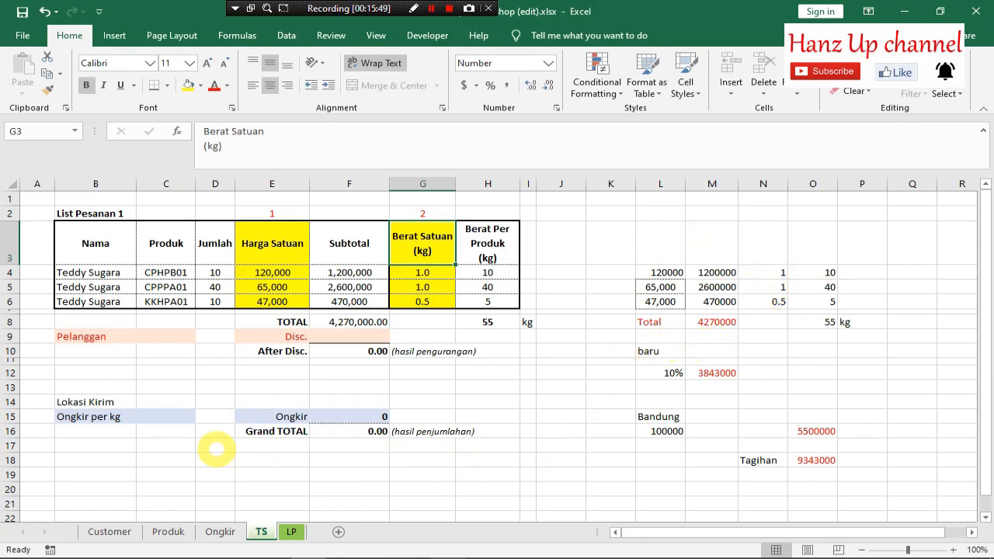
# Step: Enter 3 in cell A9 beside Pelanggan and 4 in cell F12 below the After Disc. amount
pyautogui.click(39, 336)
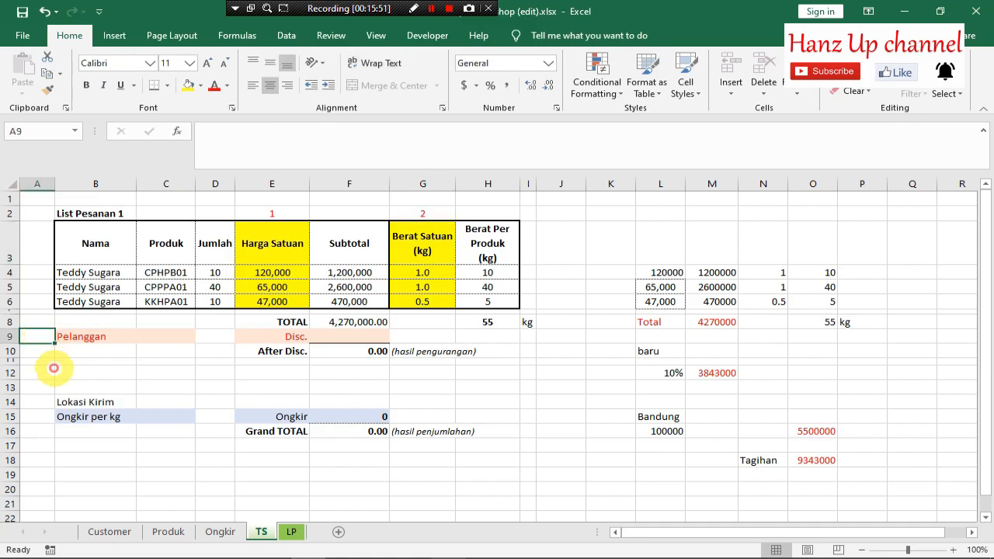
pyautogui.write('3')
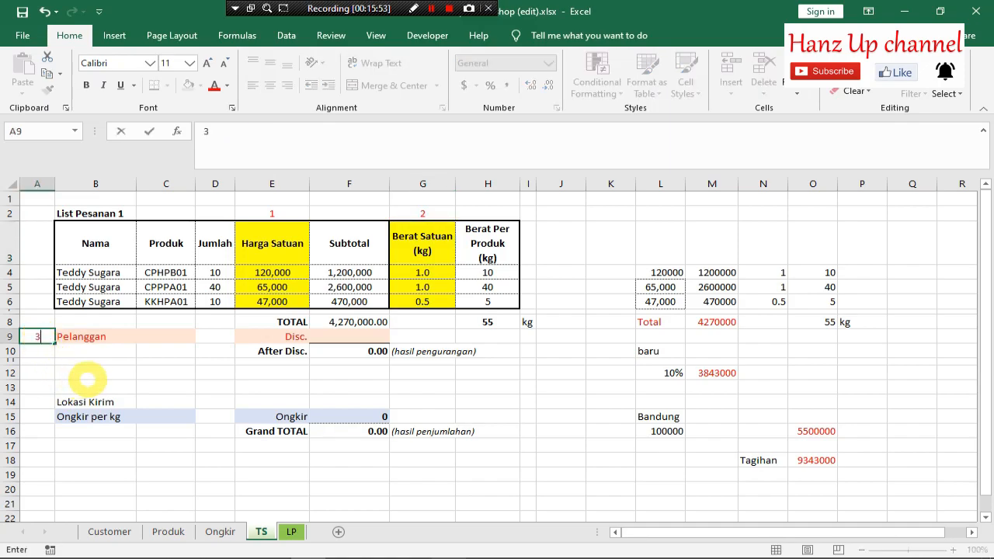
pyautogui.press('Return')
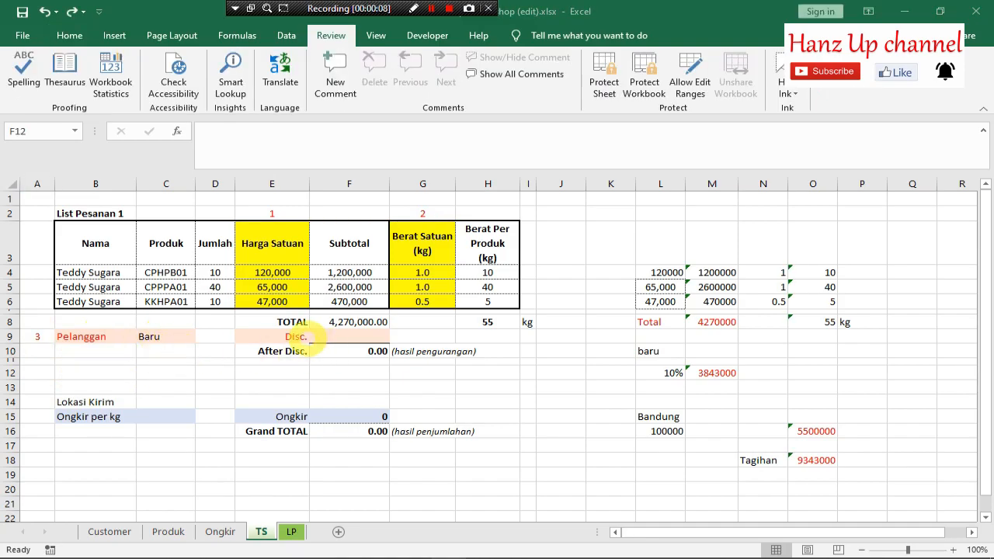
pyautogui.click(350, 373)
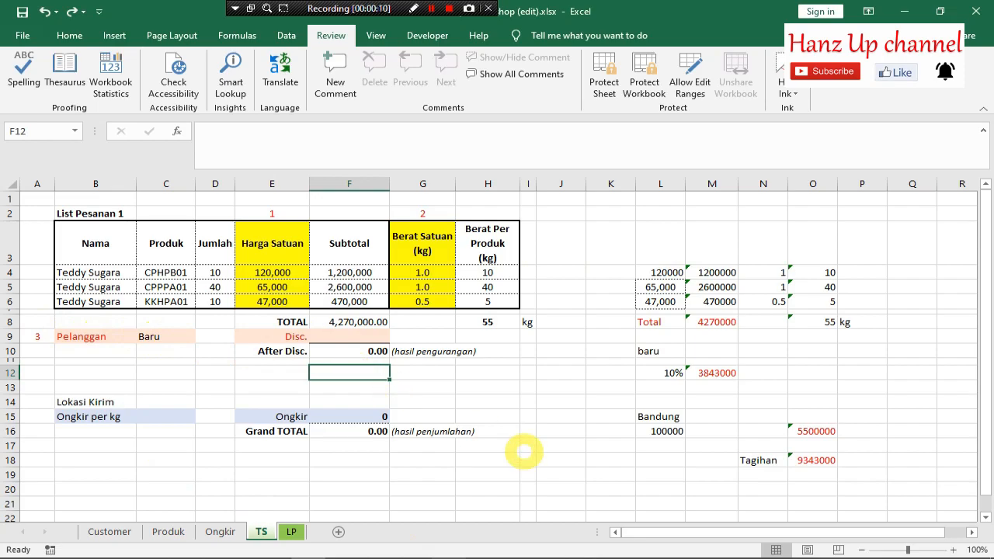
pyautogui.write('4')
pyautogui.click(436, 400)
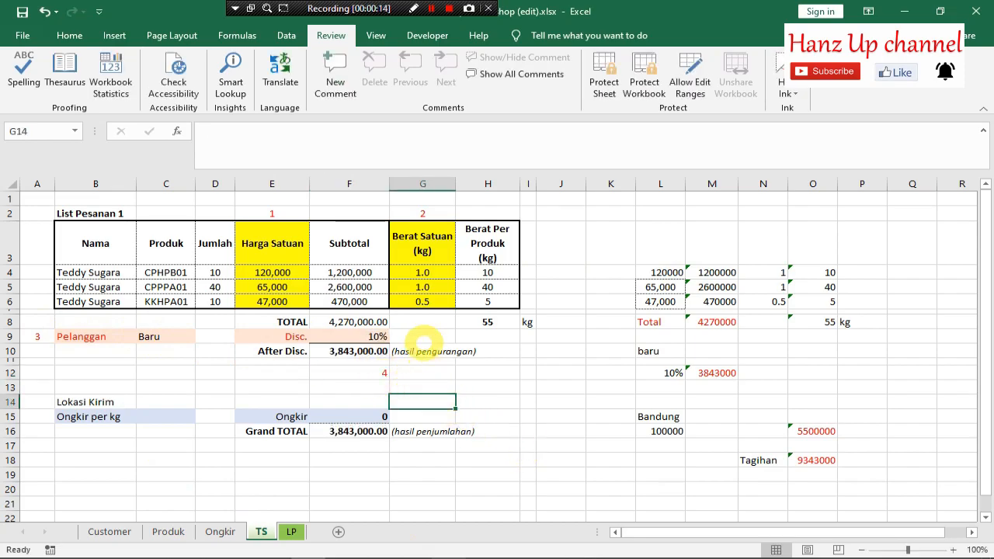
# Step: Compare the Disc. and After Disc. results in F9 and F10 with the manual discount calculation in L12 and M12
pyautogui.click(380, 337)
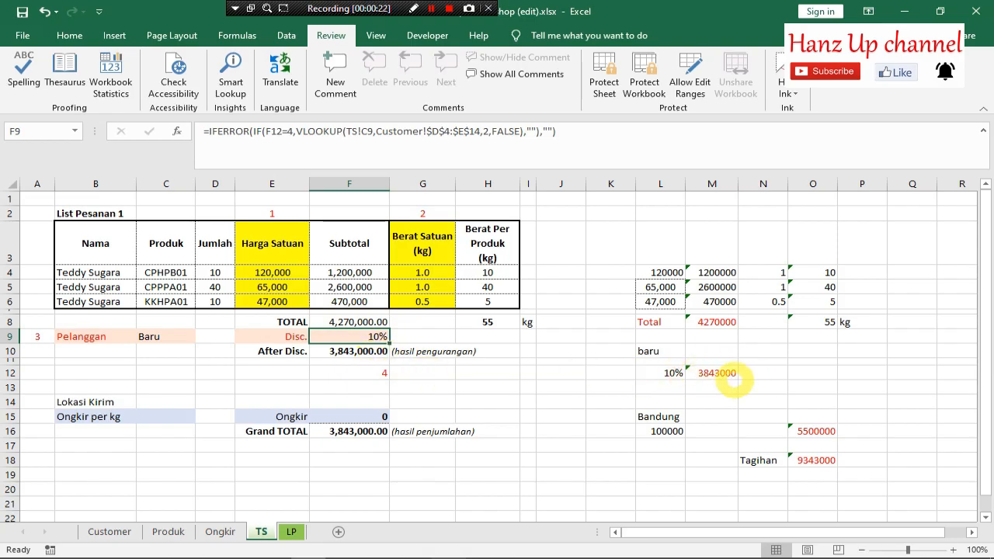
pyautogui.click(716, 373)
pyautogui.click(345, 351)
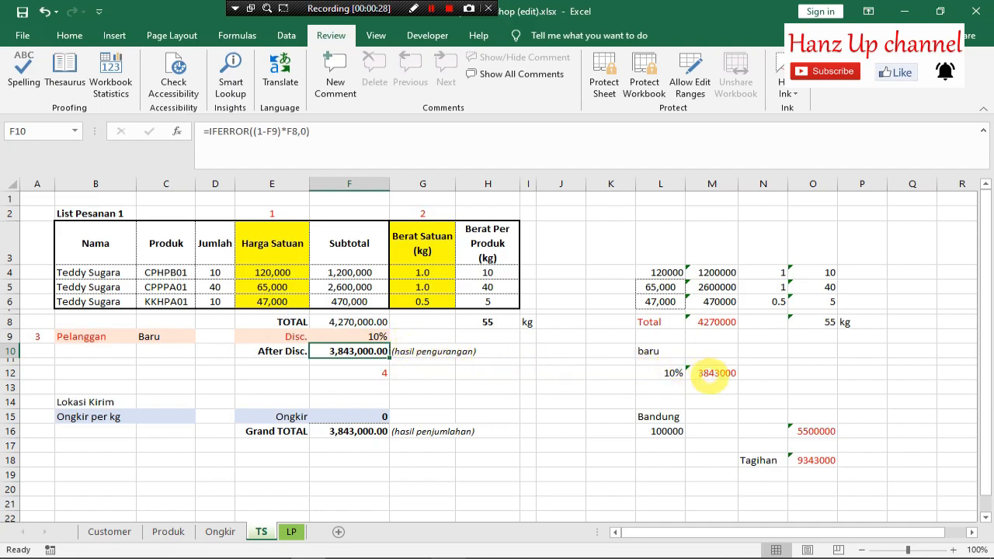
pyautogui.click(462, 375)
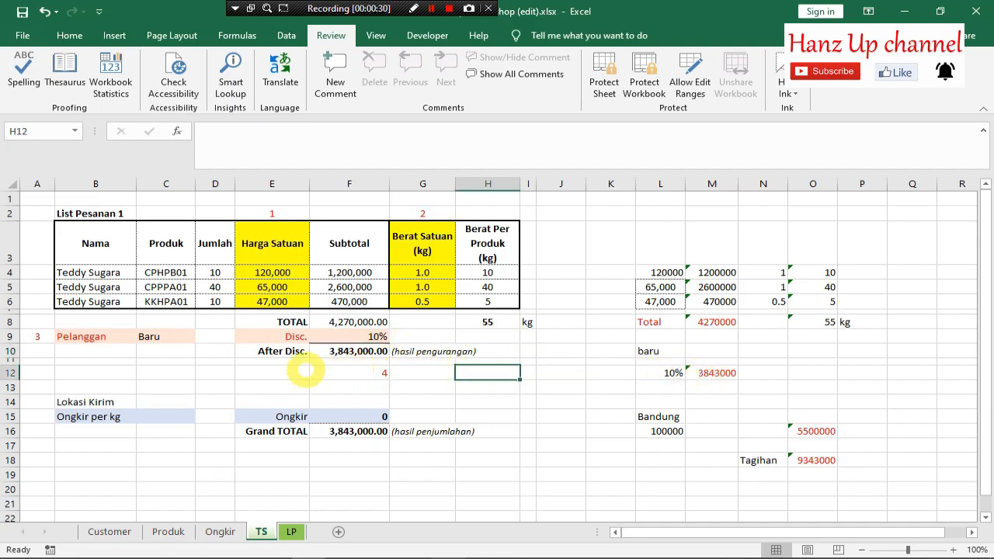
# Step: Enter 5 in cell A14 beside Lokasi Kirim and 6 in cell A15 beside Ongkir per kg
pyautogui.click(31, 402)
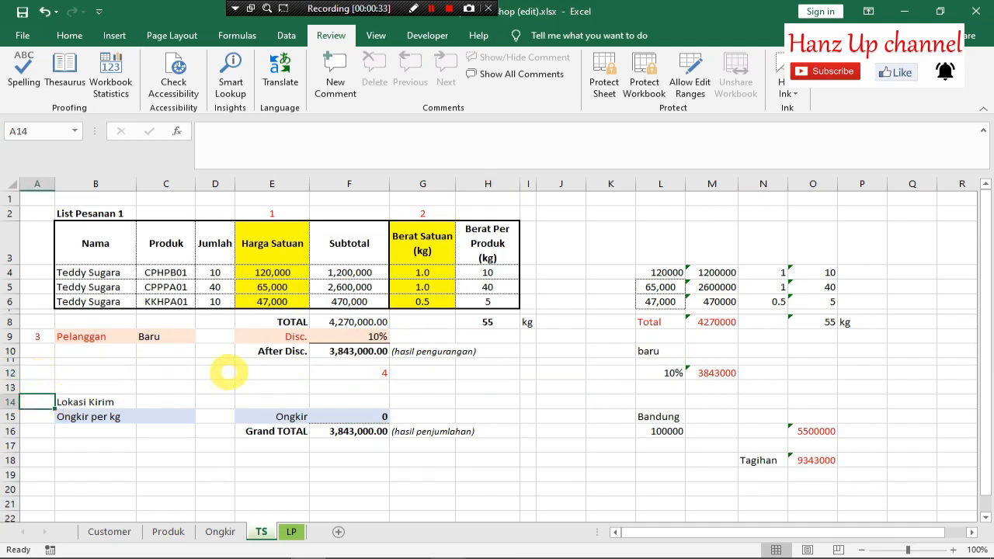
pyautogui.write('5')
pyautogui.press('Return')
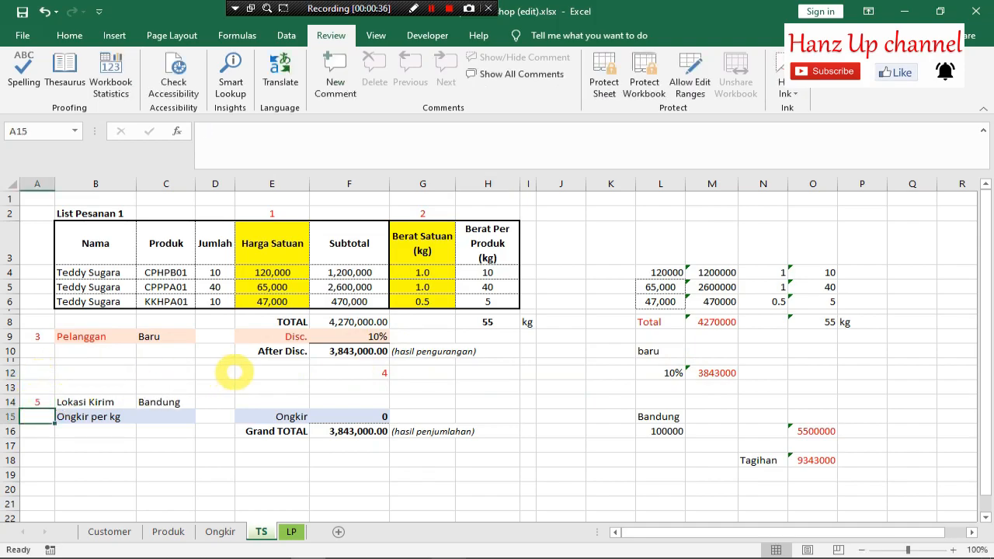
pyautogui.click(148, 459)
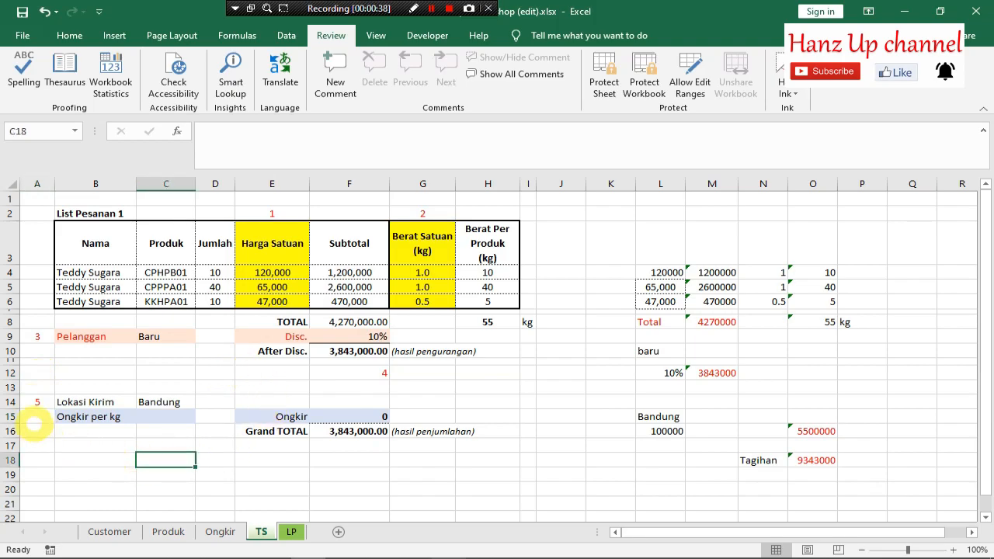
pyautogui.click(37, 418)
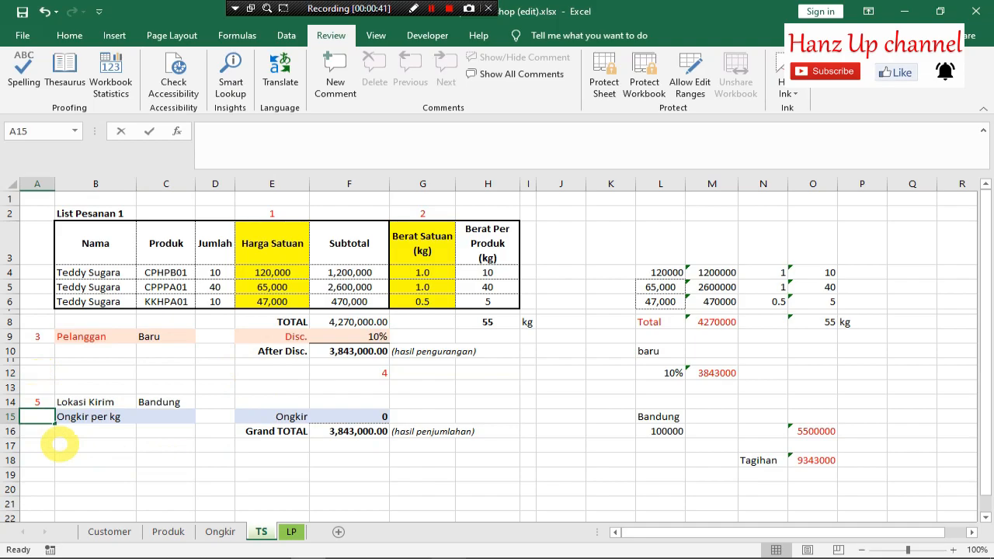
pyautogui.write('6')
pyautogui.press('Return')
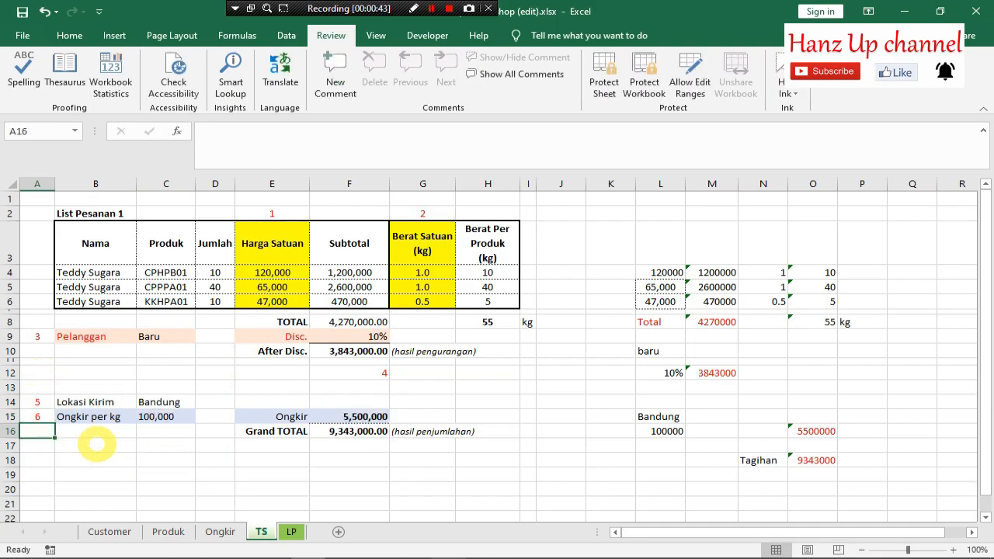
pyautogui.click(547, 475)
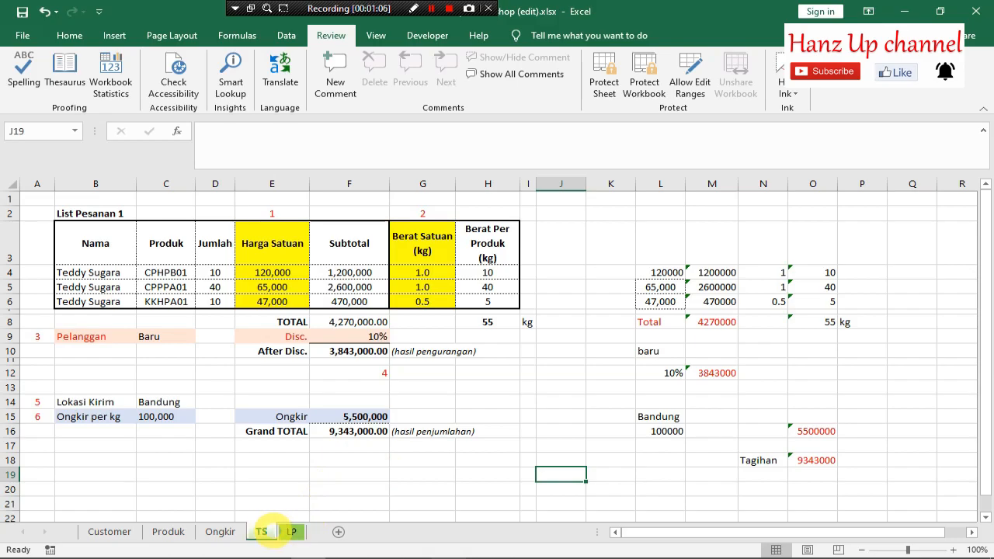
# Step: Switch to the LP sheet and enter 1 in cell E2 above the Harga Satuan column
pyautogui.click(292, 531)
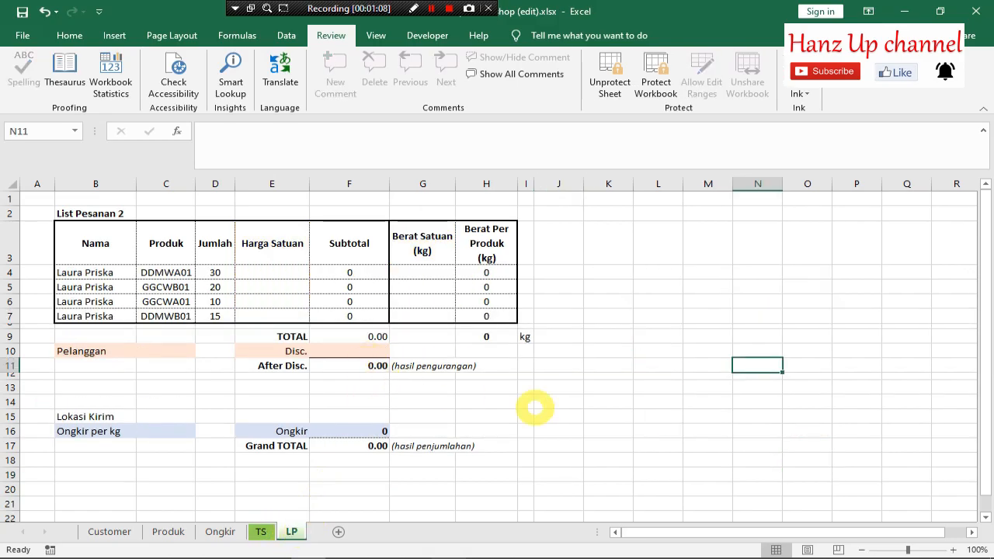
pyautogui.click(660, 372)
pyautogui.click(668, 303)
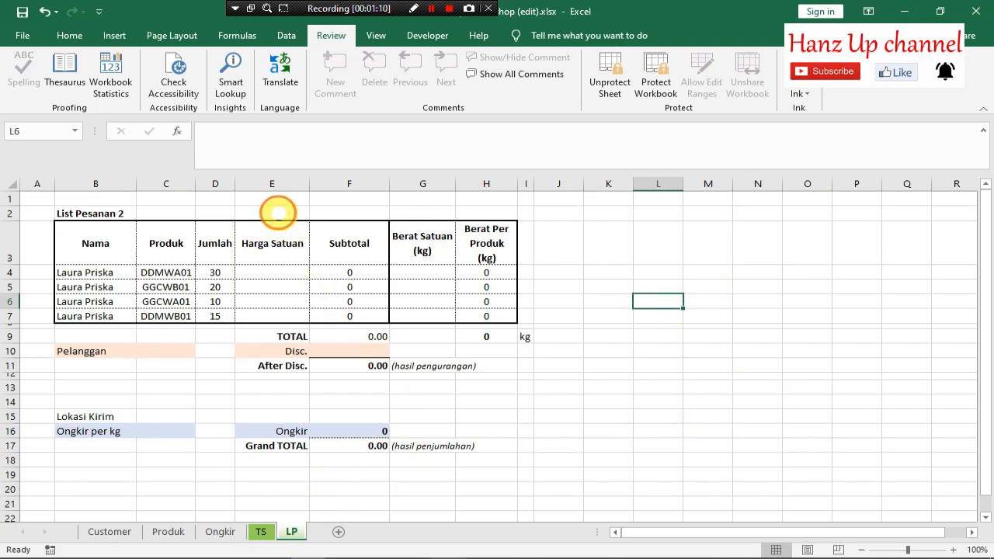
pyautogui.click(278, 212)
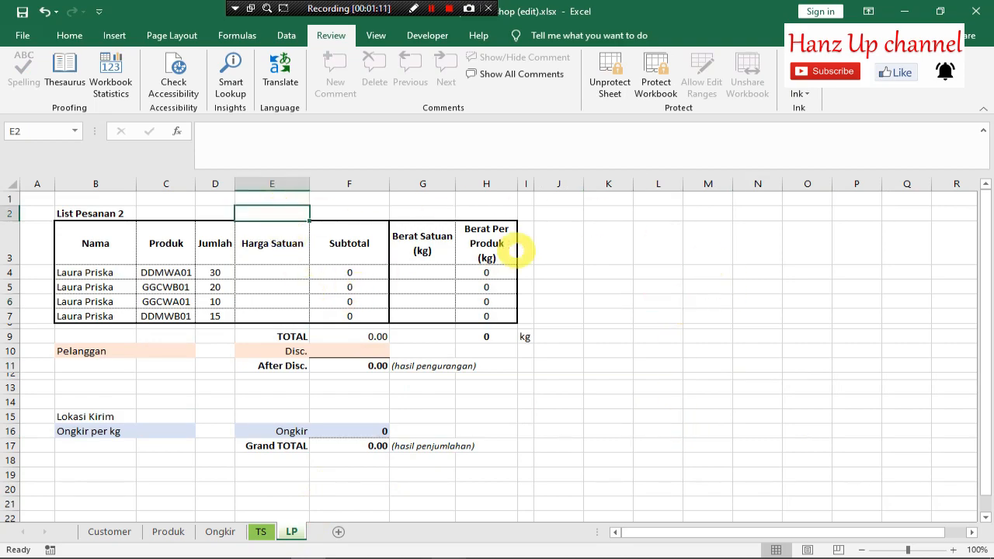
pyautogui.write('1')
pyautogui.press('Return')
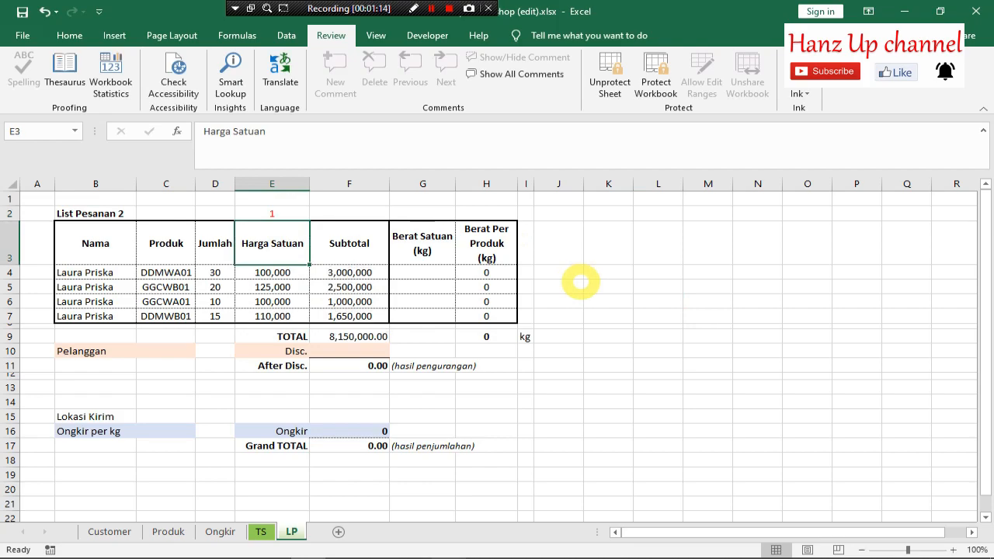
# Step: Enter 2 in cell G2 above Berat Satuan and 3 in cell A10 beside Pelanggan on the LP sheet
pyautogui.click(424, 209)
pyautogui.write('2')
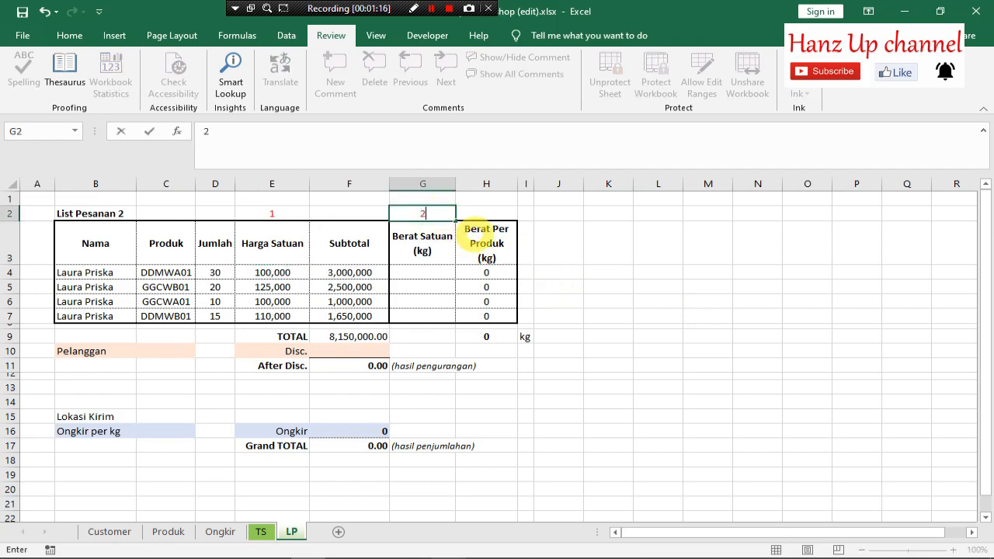
pyautogui.press('Return')
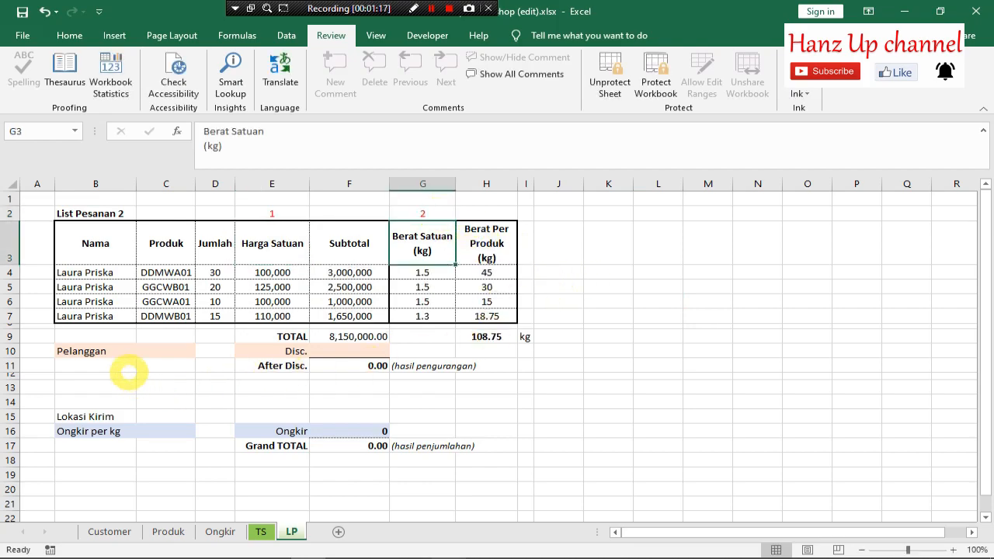
pyautogui.click(32, 355)
pyautogui.write('3')
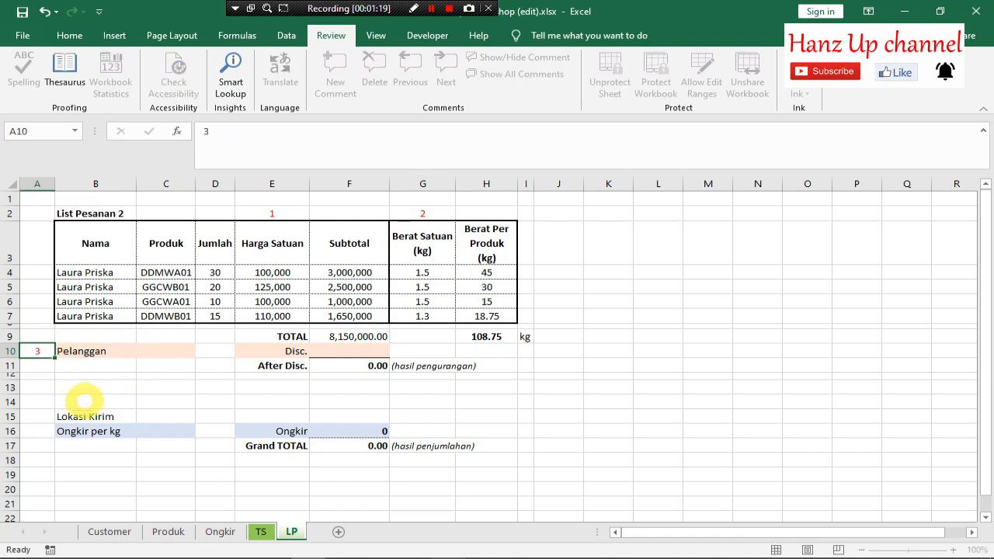
# Step: Enter 4 in cell F13 below the After Disc. amount on the LP sheet
pyautogui.press('Return')
pyautogui.click(357, 392)
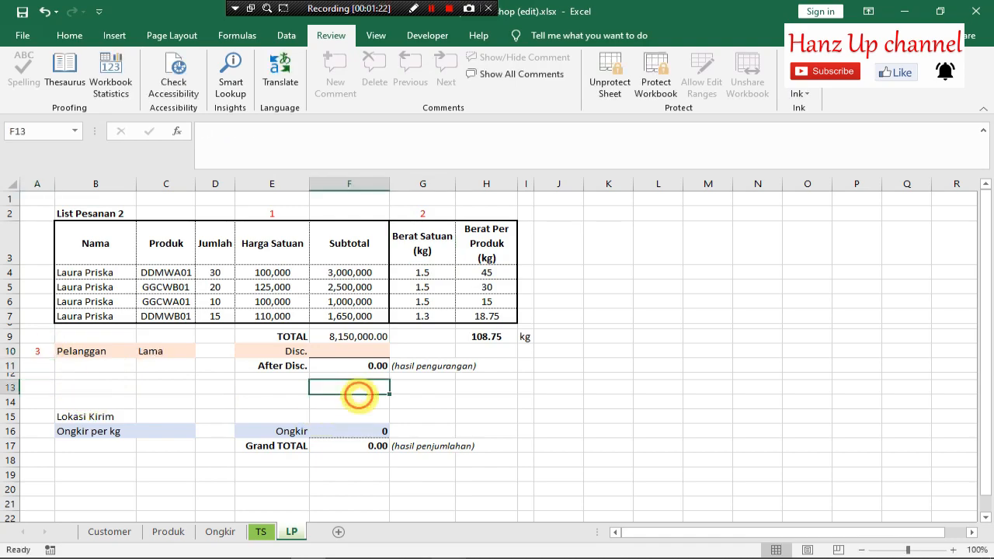
pyautogui.write('4')
pyautogui.press('Return')
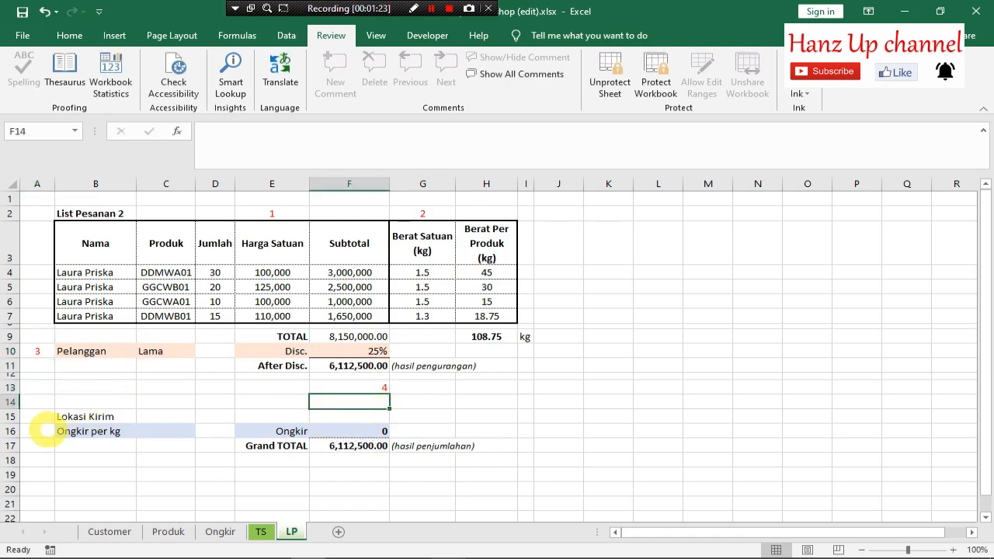
# Step: Enter 5 in cell A15 beside Lokasi Kirim and 6 in cell A16 beside Ongkir per kg on the LP sheet
pyautogui.click(35, 417)
pyautogui.write('5')
pyautogui.press('Return')
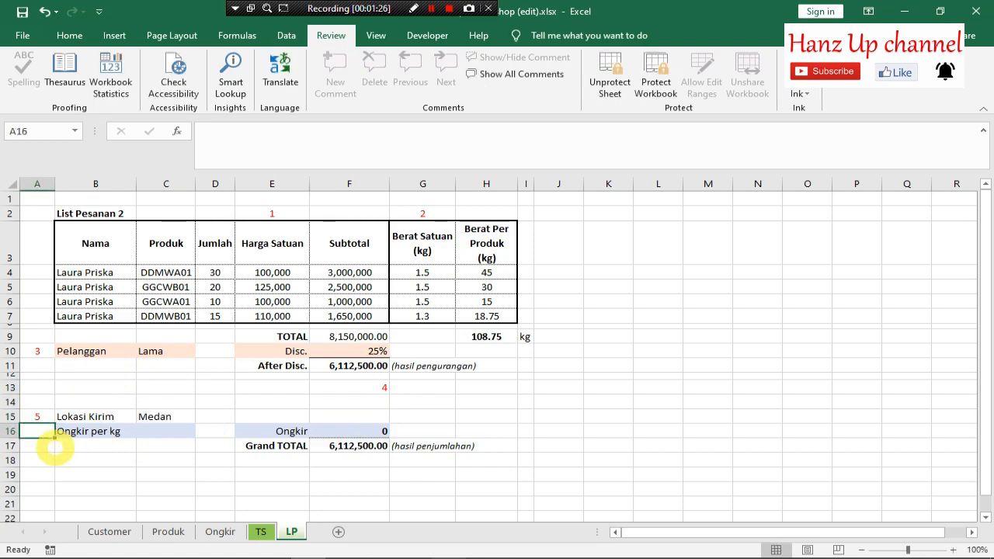
pyautogui.write('6')
pyautogui.press('Return')
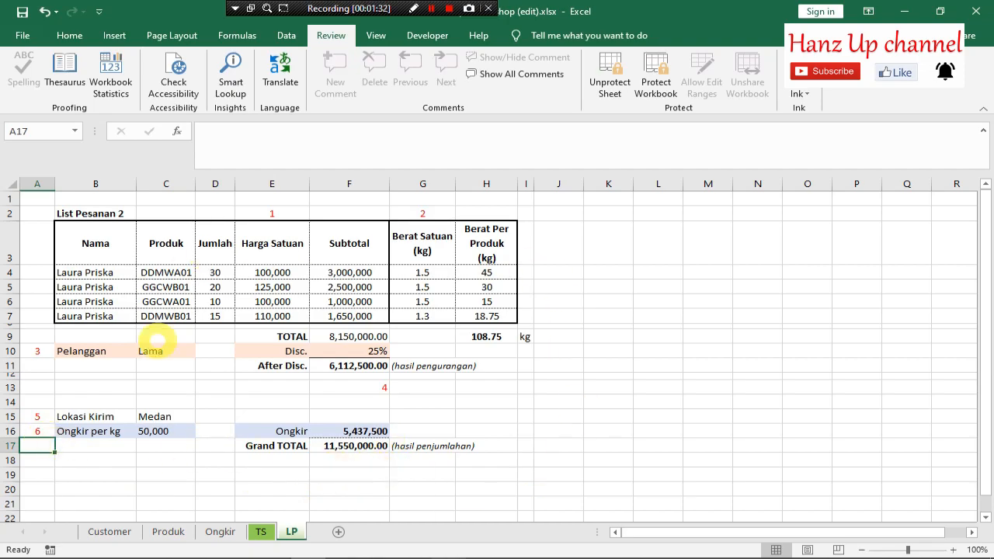
pyautogui.click(655, 386)
pyautogui.click(690, 336)
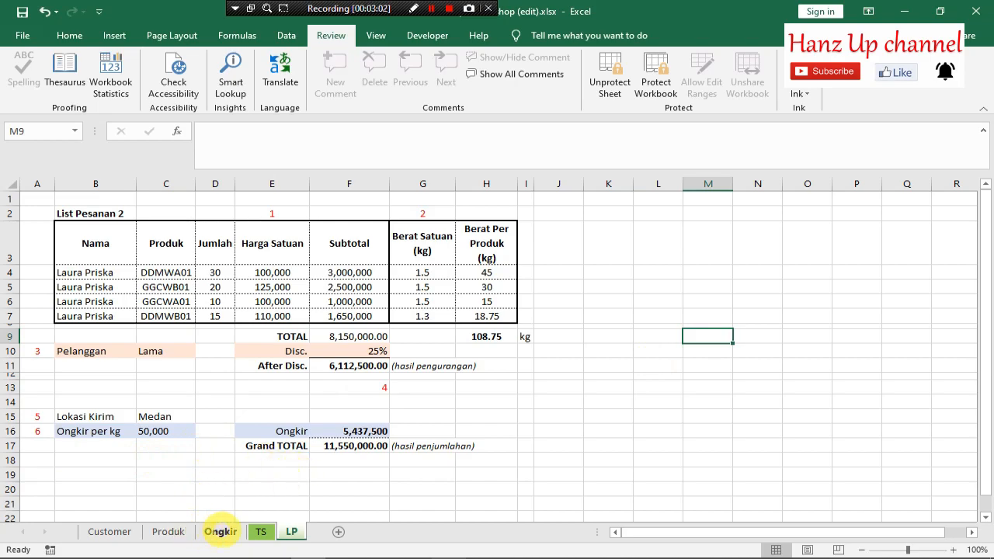
# Step: Review the completed TS order sheet alongside the Kota column of the Customer list
pyautogui.click(262, 531)
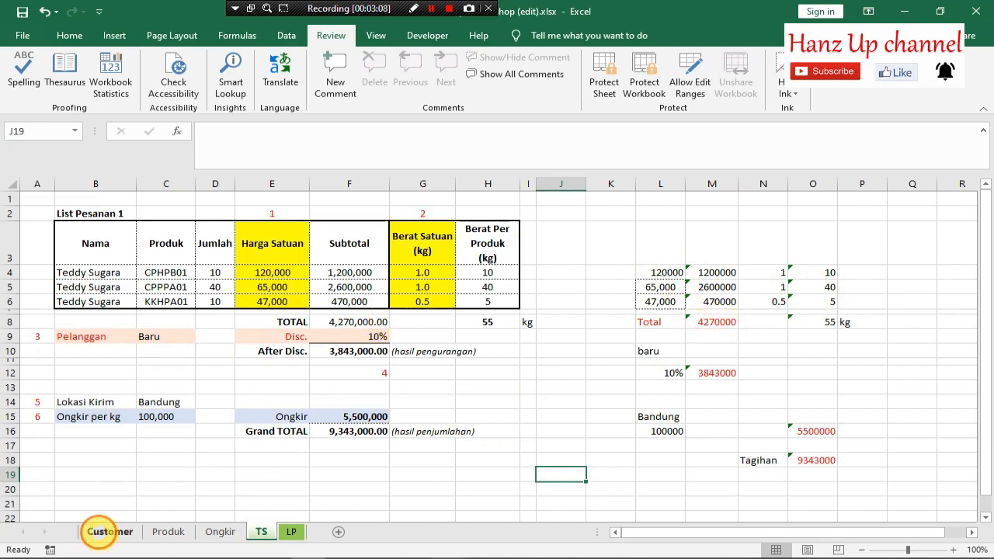
pyautogui.click(101, 532)
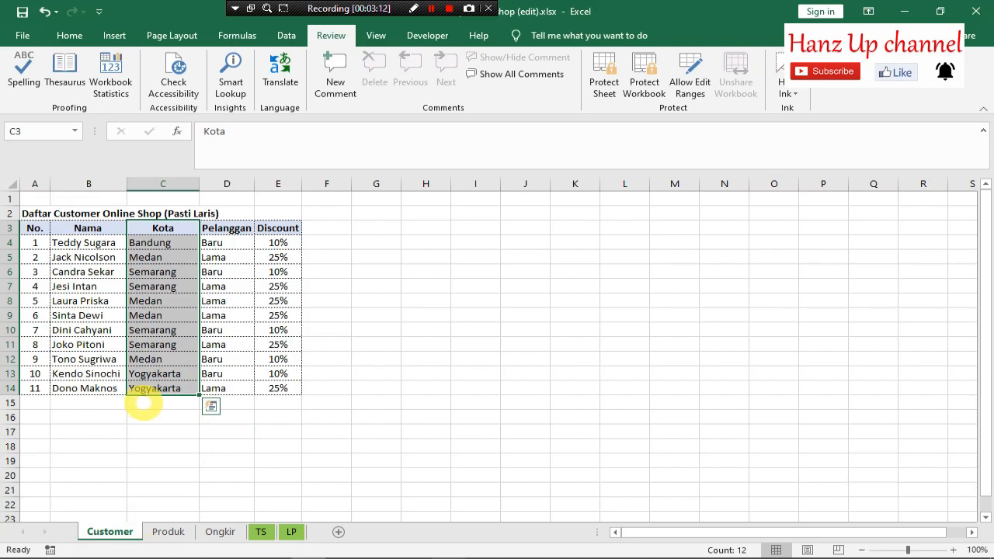
pyautogui.click(264, 532)
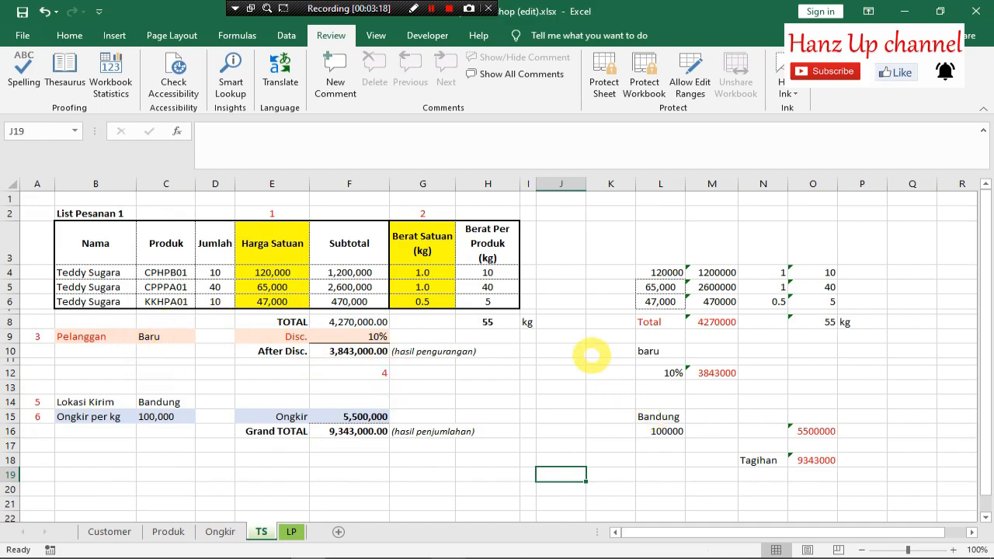
pyautogui.click(599, 299)
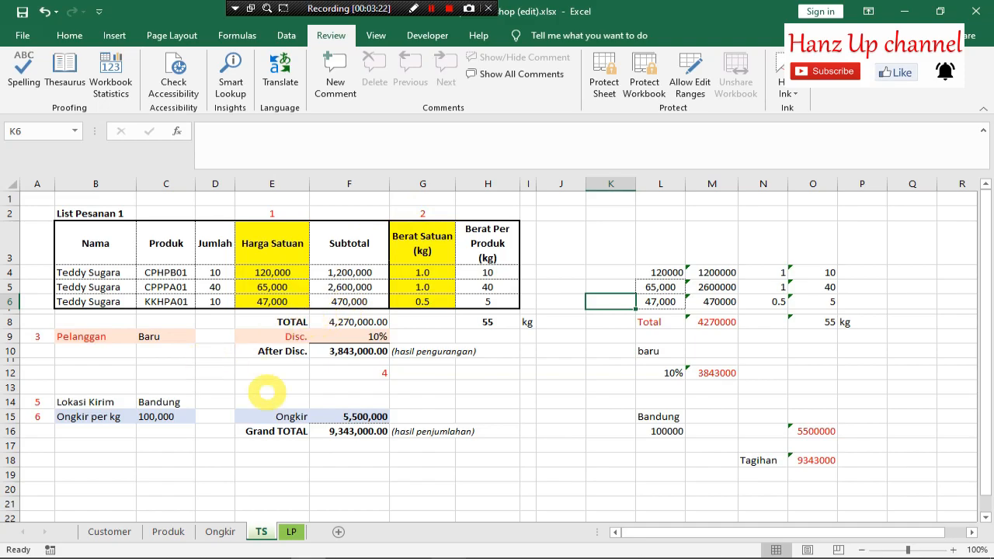
pyautogui.click(583, 421)
pyautogui.click(579, 373)
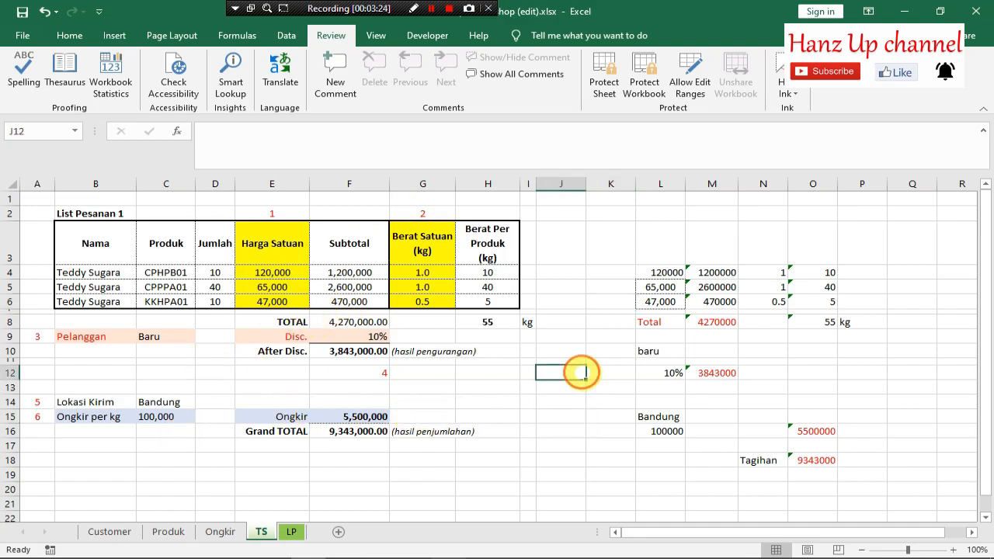
# Step: Return to the LP order sheet and minimize the workbook window
pyautogui.click(291, 532)
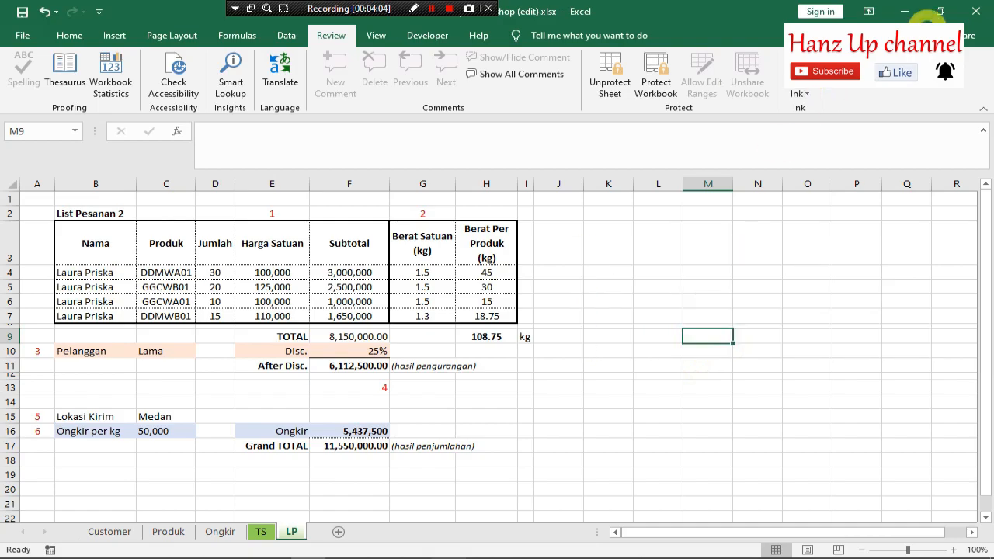
pyautogui.click(905, 11)
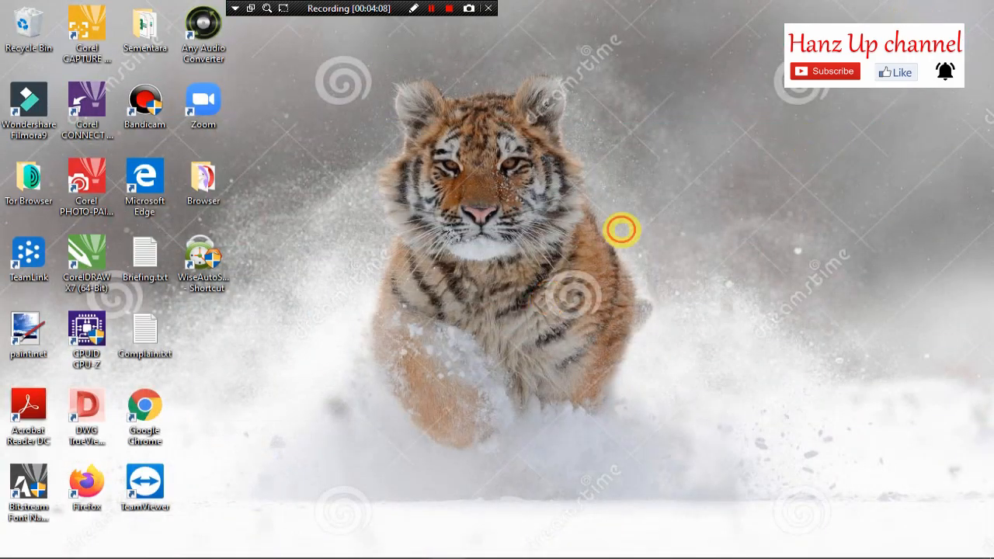